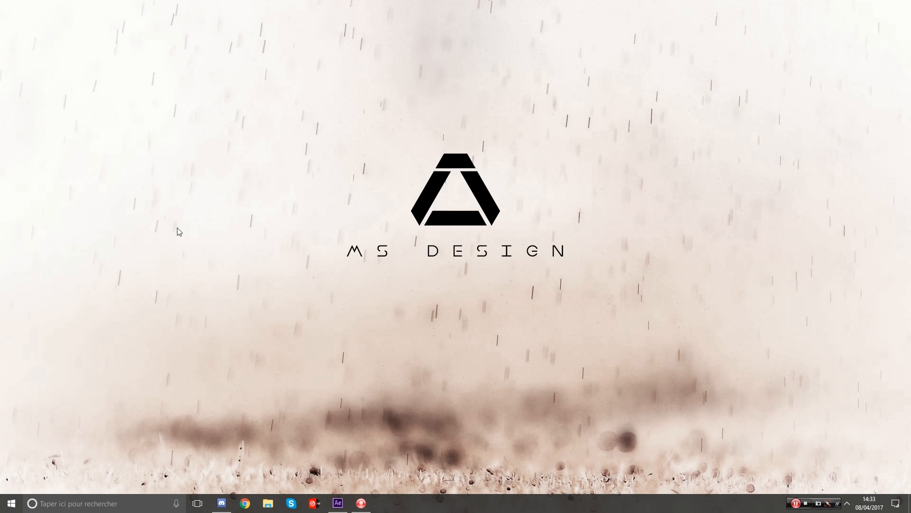
Switch to After Effects and create a 15-second HDTV 1080 29,97 composition named Lower Third #3.
click(338, 503)
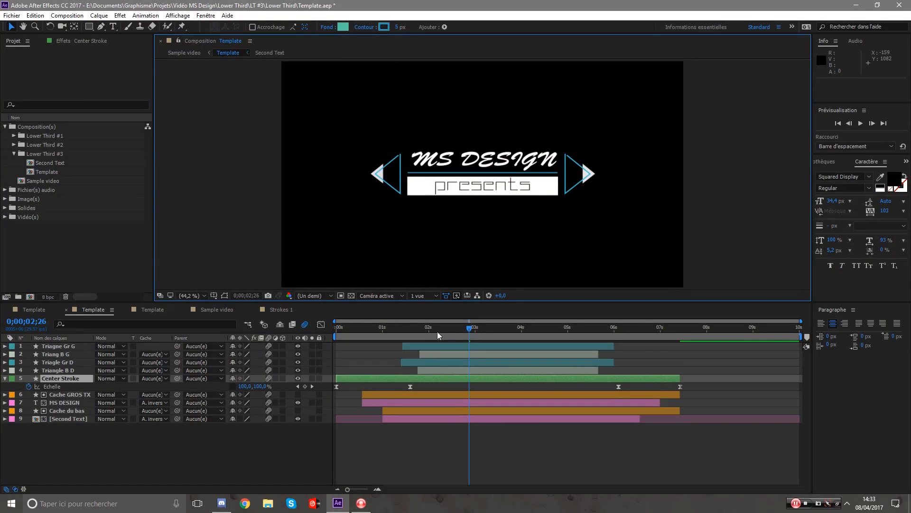
mouse_move(437, 331)
mouse_down()
mouse_move(335, 332)
mouse_move(474, 319)
mouse_move(377, 321)
mouse_up()
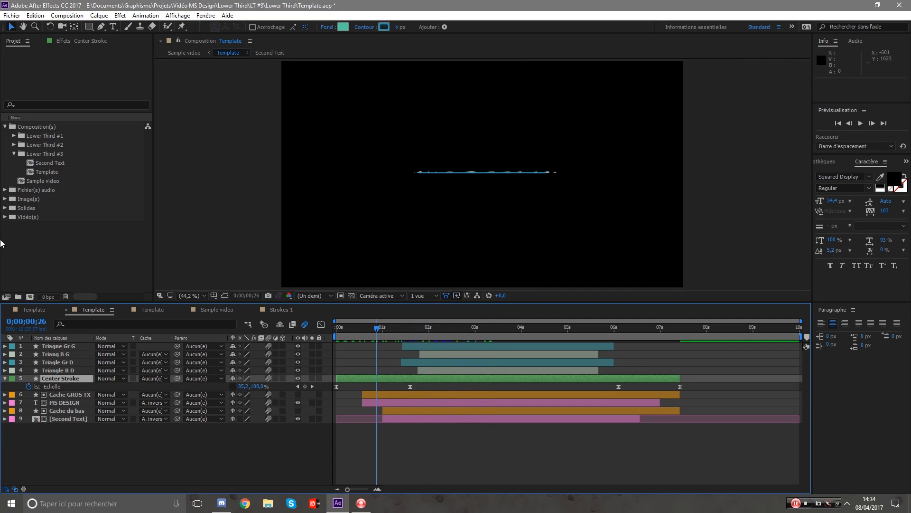
right_click(25, 248)
click(38, 249)
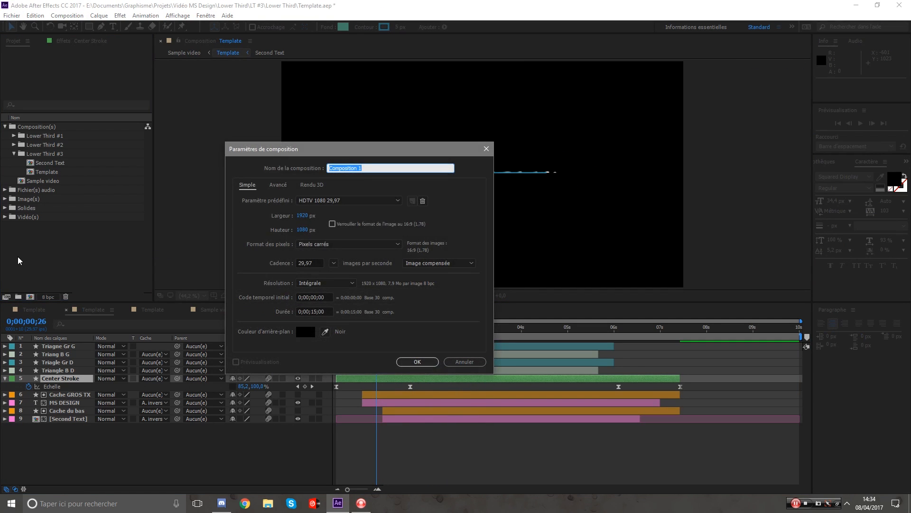
key(BackSpace)
text(3)
key(Return)
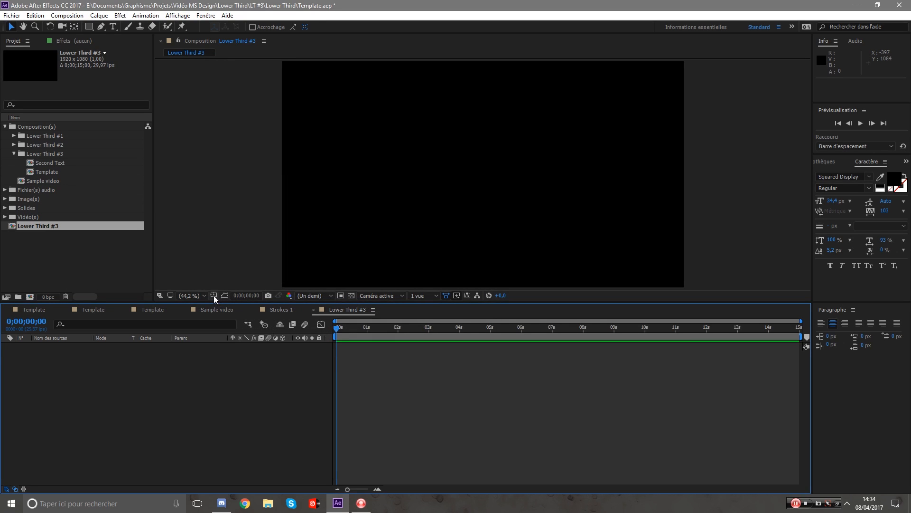
Add a text layer reading MS DESIGN in the new composition and set its fill colour to white.
click(113, 27)
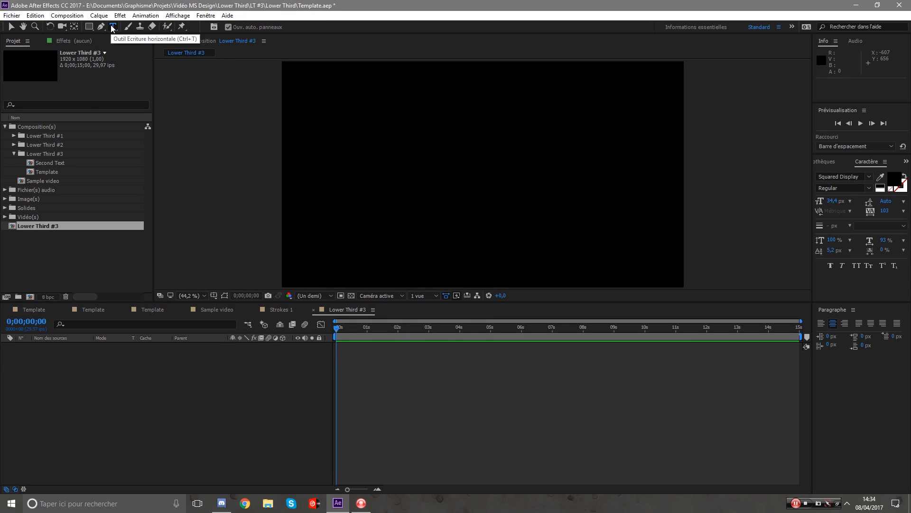
click(397, 144)
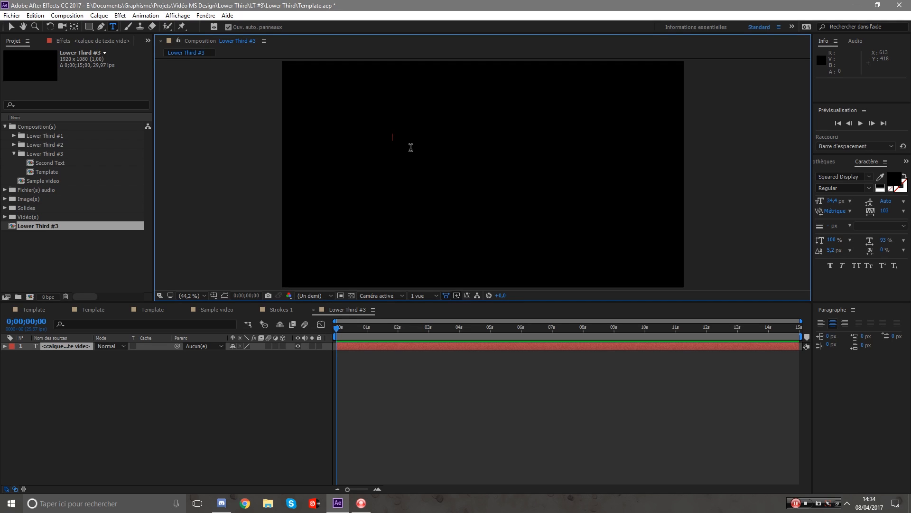
text(MS DESIGN)
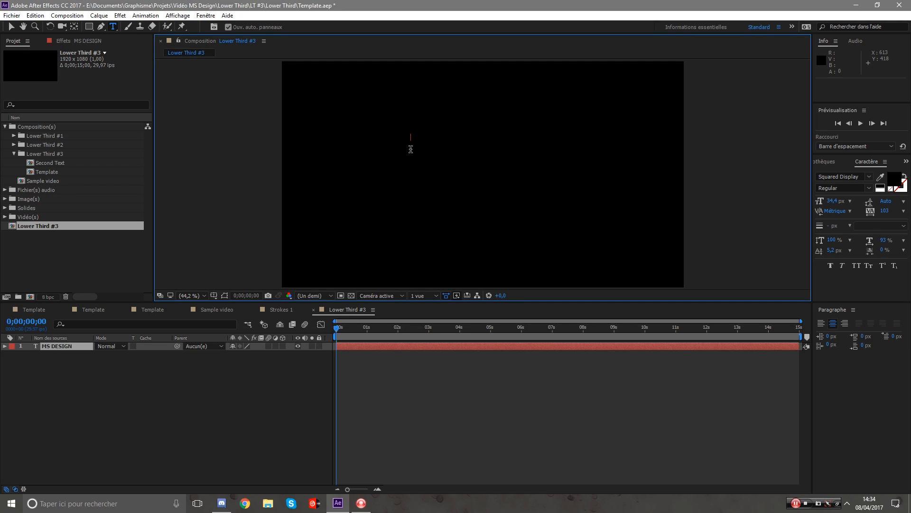
key(ctrl+a)
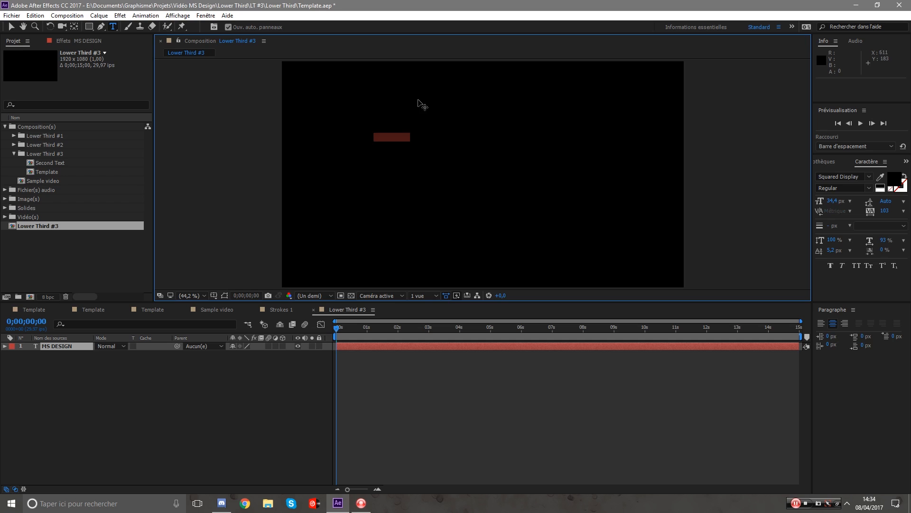
click(894, 180)
drag(596, 281, 522, 171)
click(779, 217)
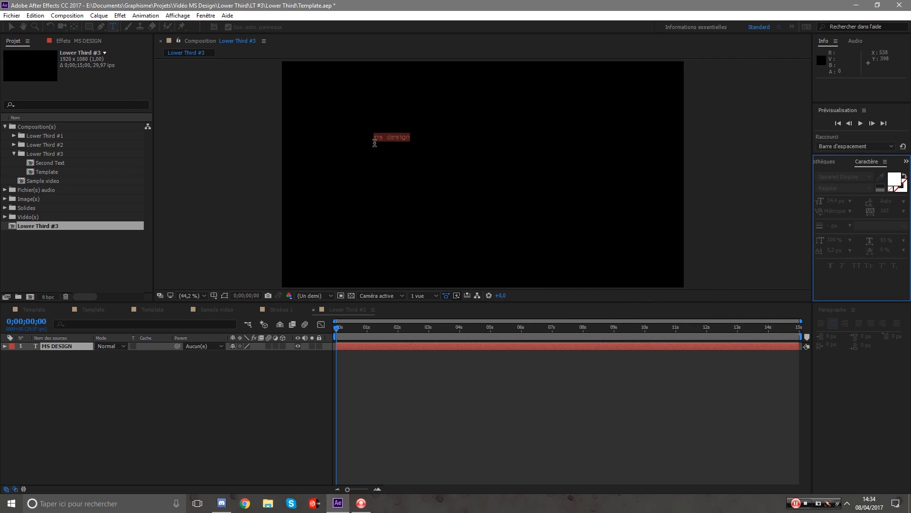
Scale the MS DESIGN text layer to 528% and move it to the upper middle of the frame.
click(10, 27)
key(s)
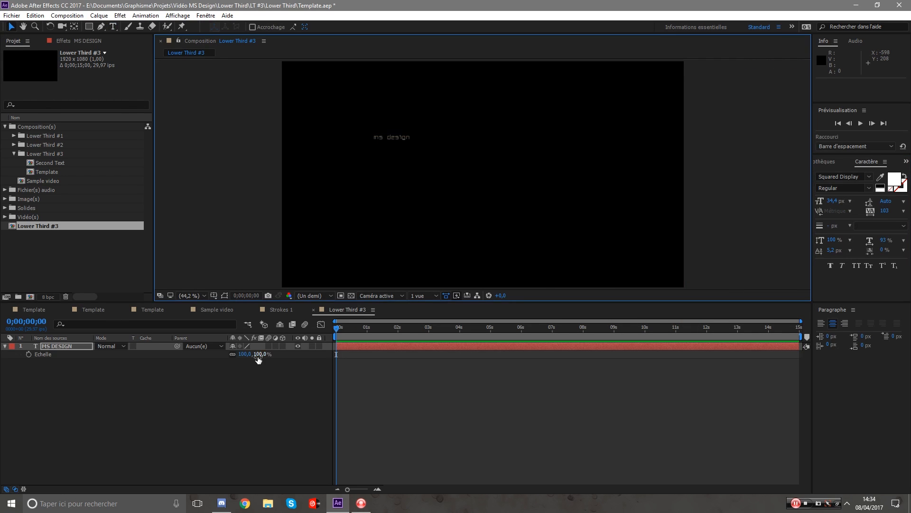
drag(250, 354, 398, 165)
drag(422, 127, 535, 155)
Try the Renogare font on the MS DESIGN text, then settle on Brush Script Std.
double_click(535, 155)
click(836, 176)
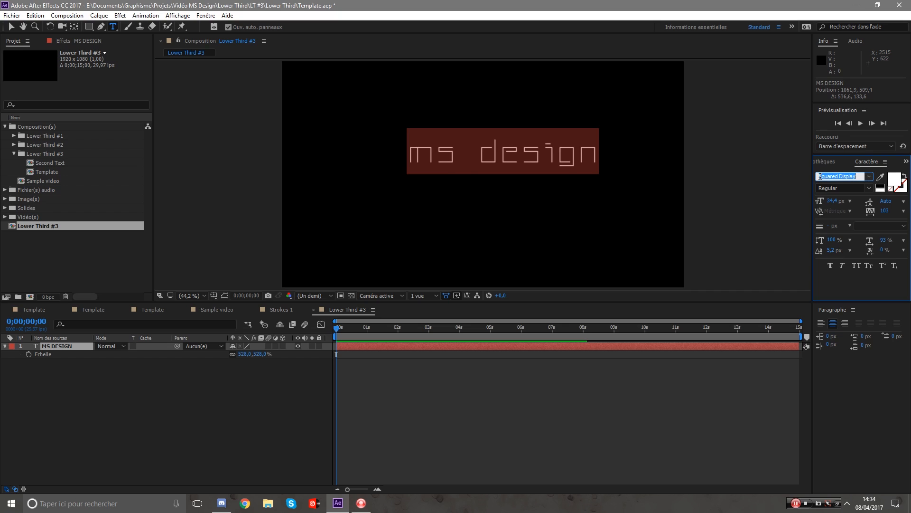
text(Renogare)
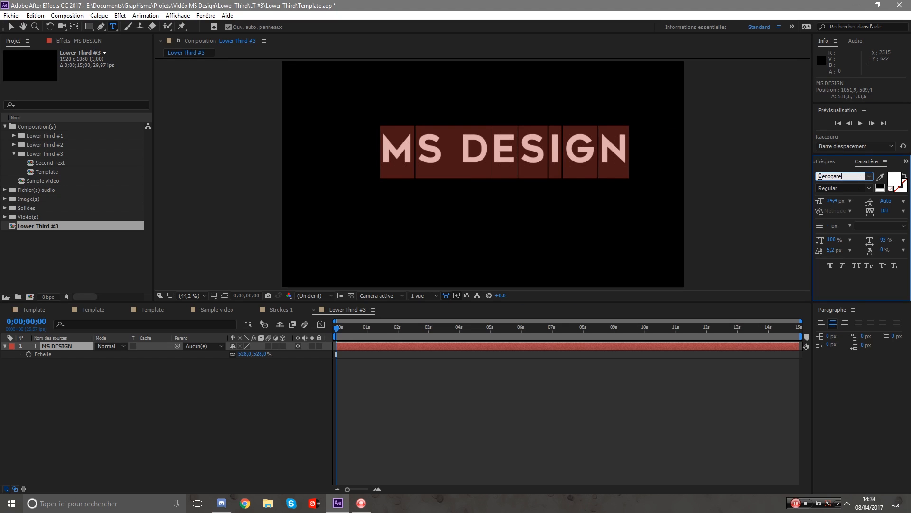
click(820, 176)
text(Brush Script Std)
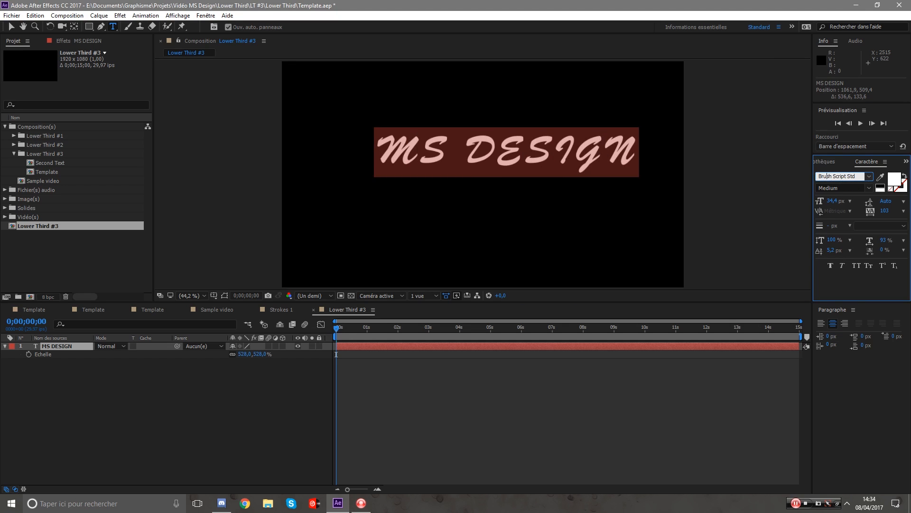
click(410, 406)
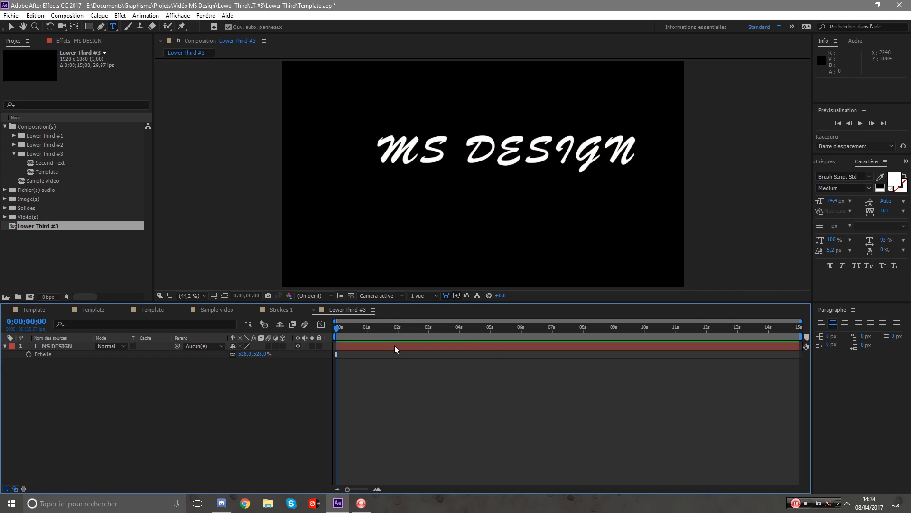
Move the MS DESIGN text near the centre of the frame, at about 942, 582, and display the layer controls.
click(11, 27)
drag(468, 141, 471, 173)
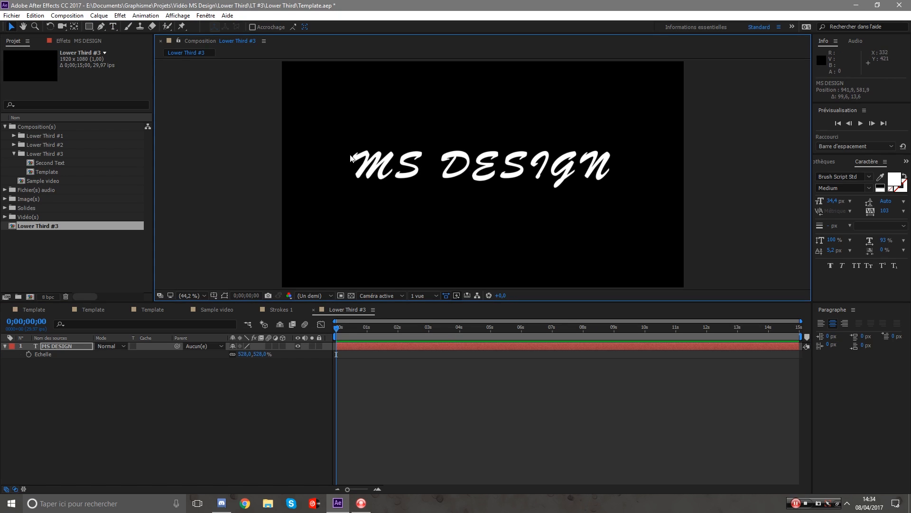
click(177, 15)
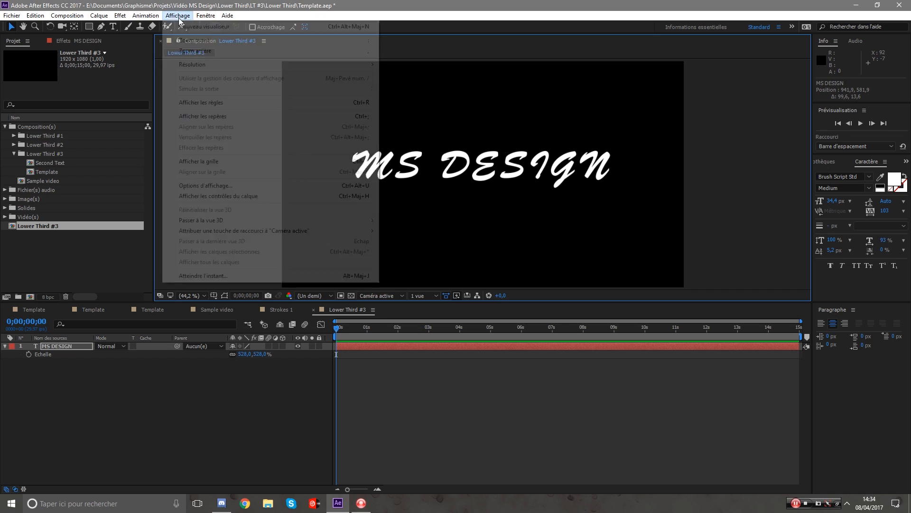
click(234, 197)
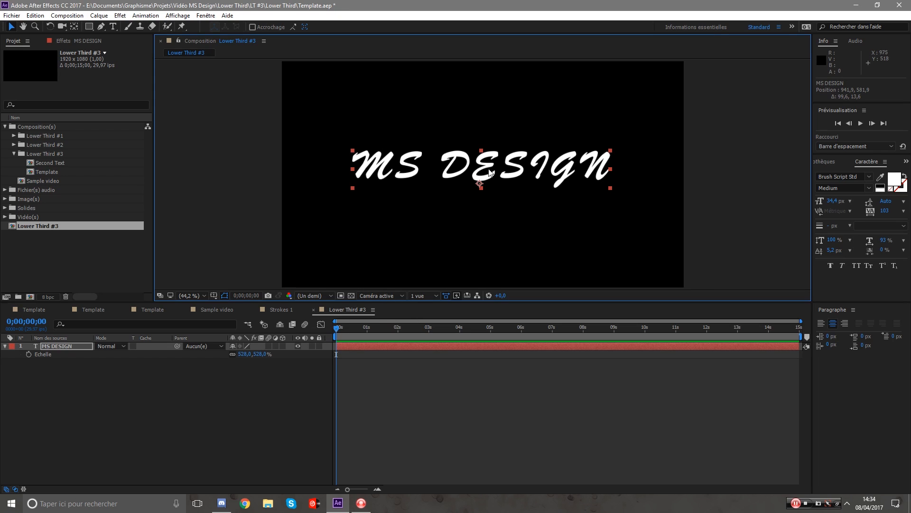
scroll(489, 173, up, 1)
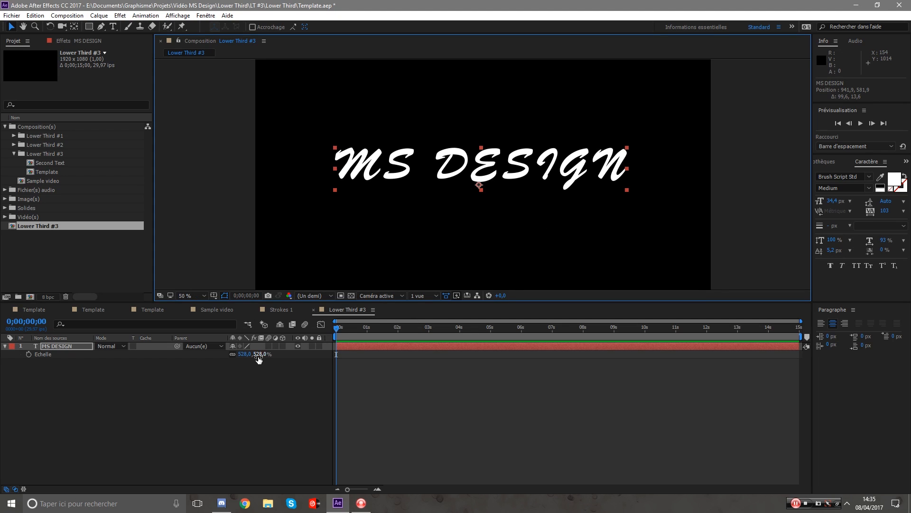
drag(258, 359, 65, 393)
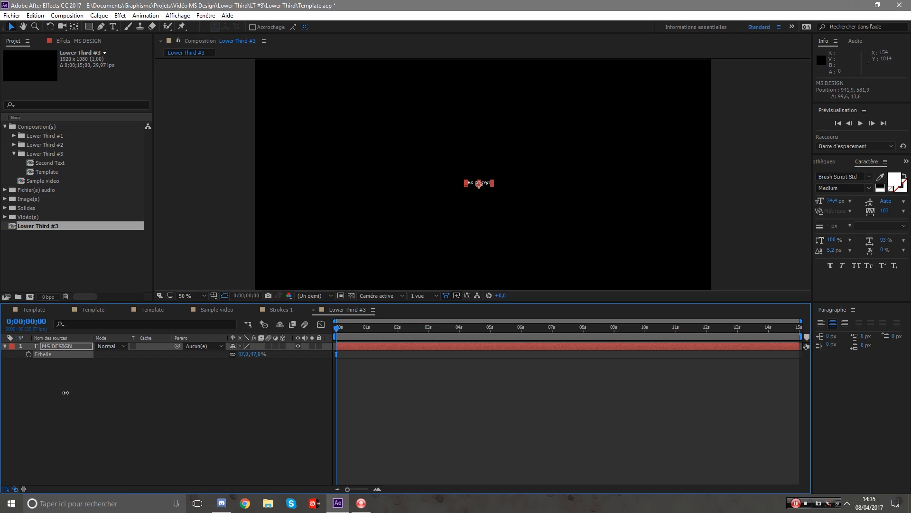
key(ctrl+z)
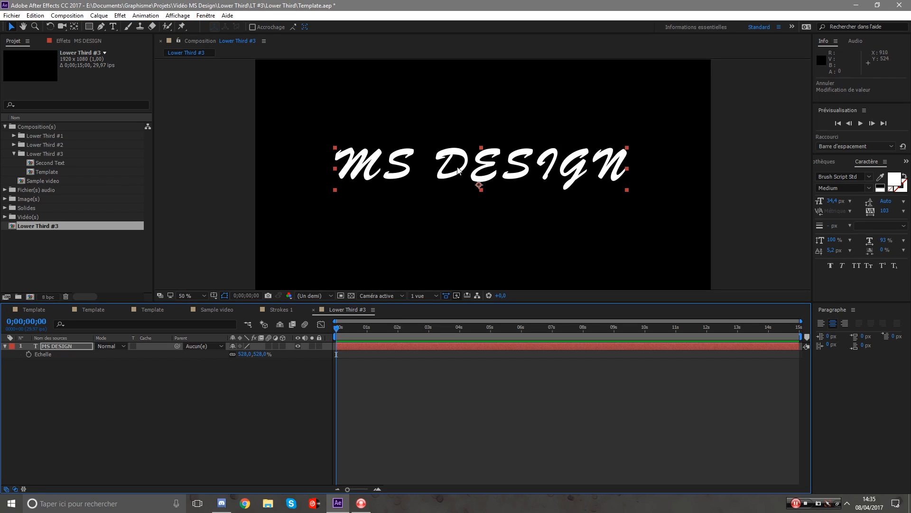
Centre the text layer's anchor point with the Move Anchor Point script and close the script's window.
click(11, 16)
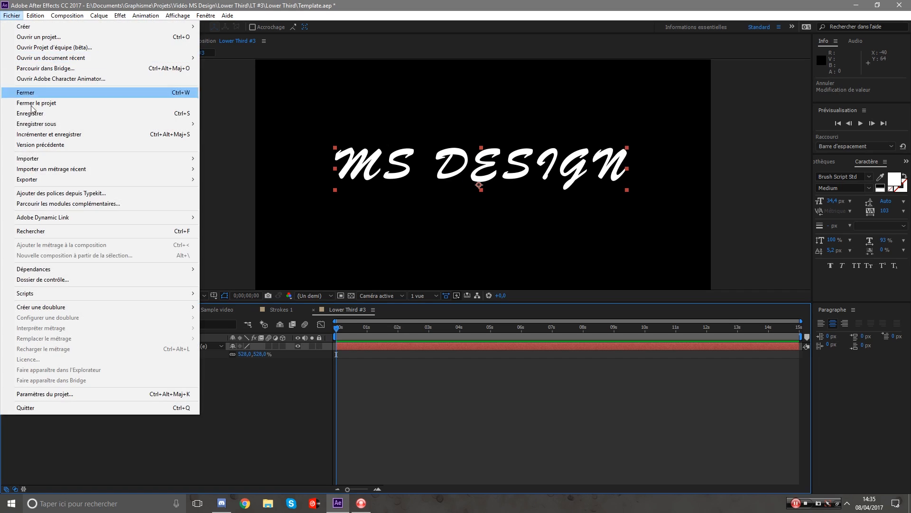
mouse_move(66, 293)
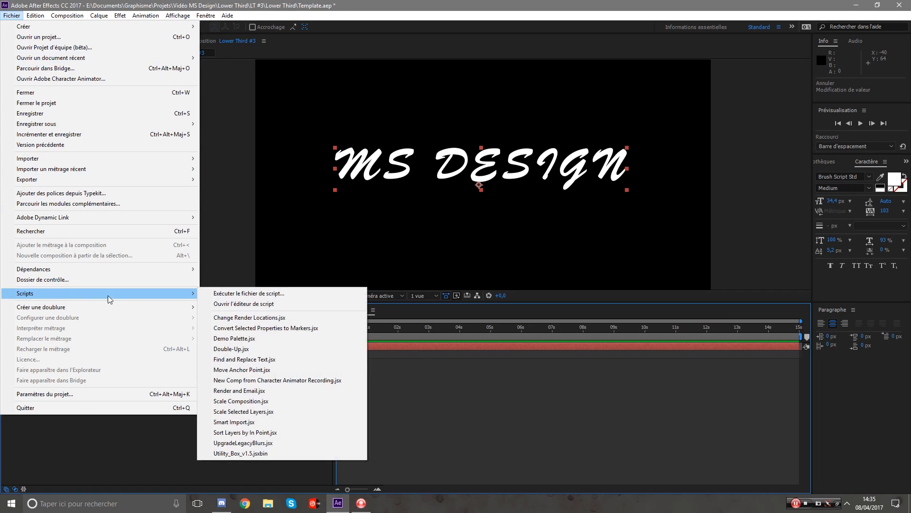
click(226, 370)
click(384, 252)
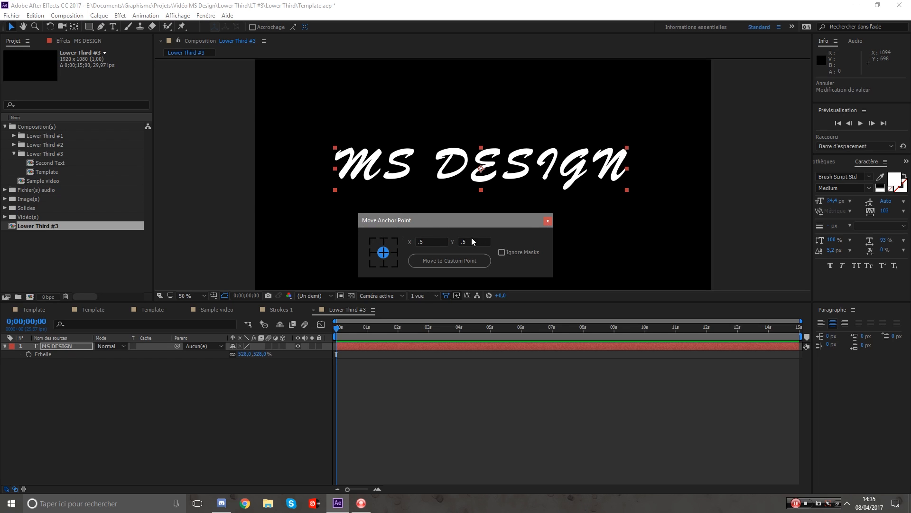
click(547, 221)
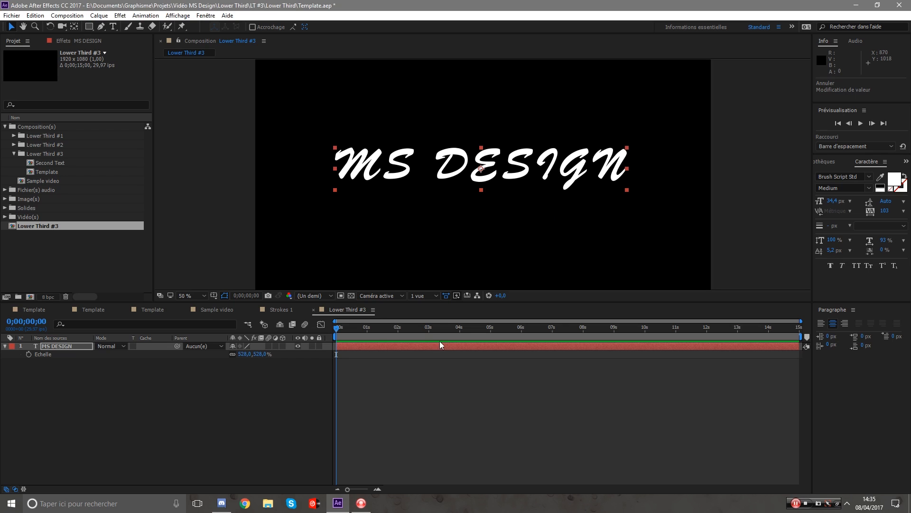
Show the title/action safe guides over the composition.
click(217, 302)
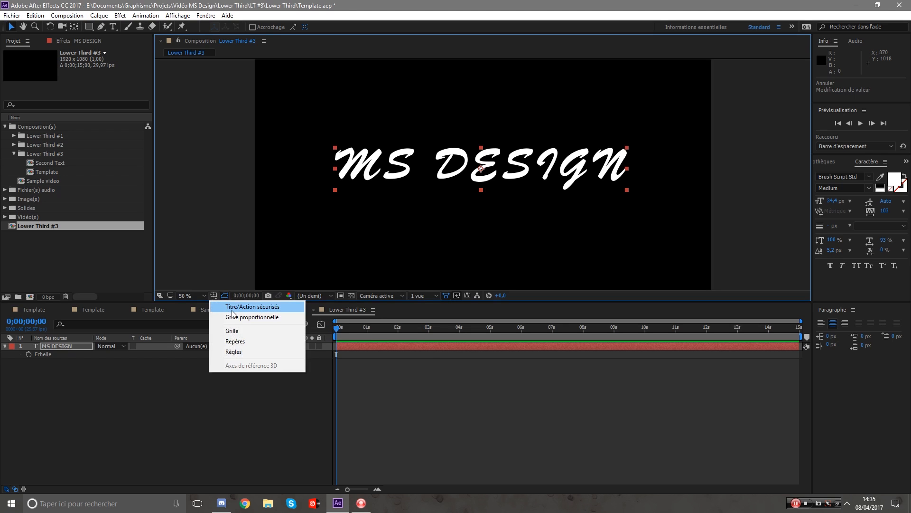
click(238, 304)
scroll(490, 198, up, 2)
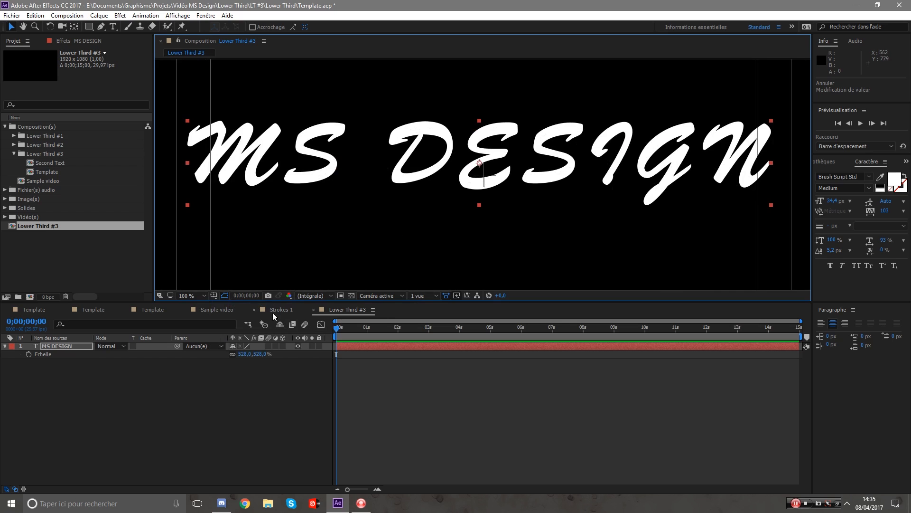
click(214, 296)
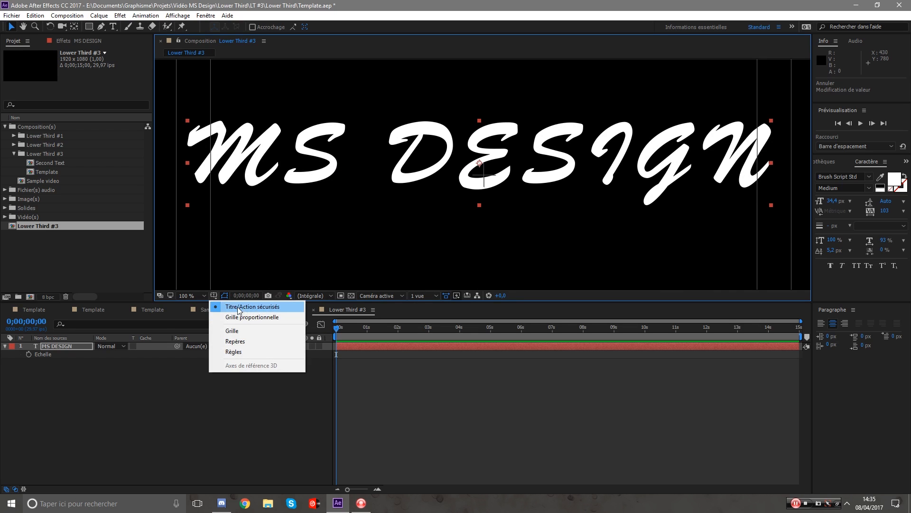
click(398, 350)
Set the MS DESIGN layer's scale to 270%.
click(259, 354)
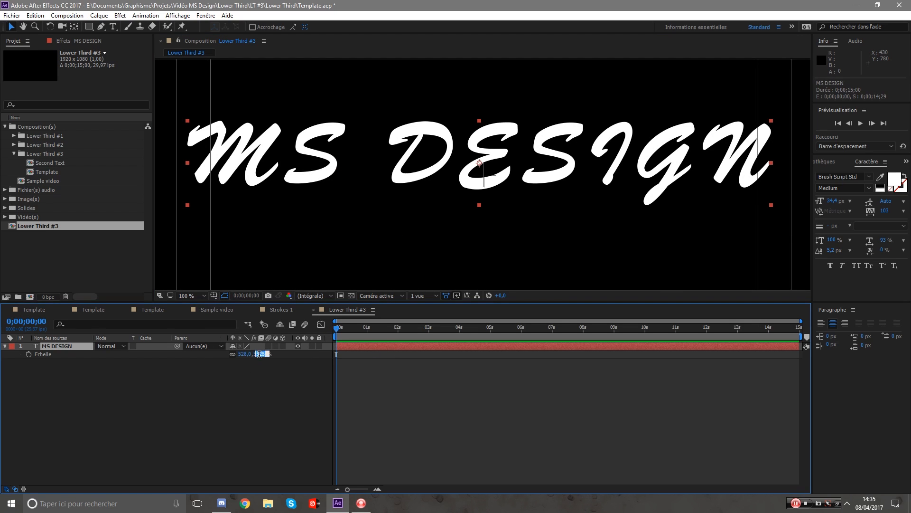
text(270)
key(Return)
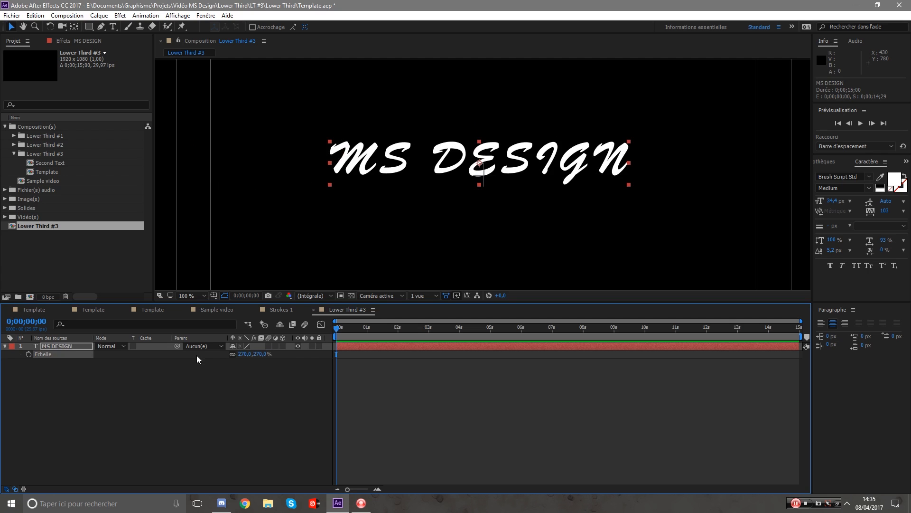
Nudge the MS DESIGN text horizontally centred just above the centre mark, at about 959, 489, and set the current time to 0;00;01;23.
key(comma)
key(period)
key(period)
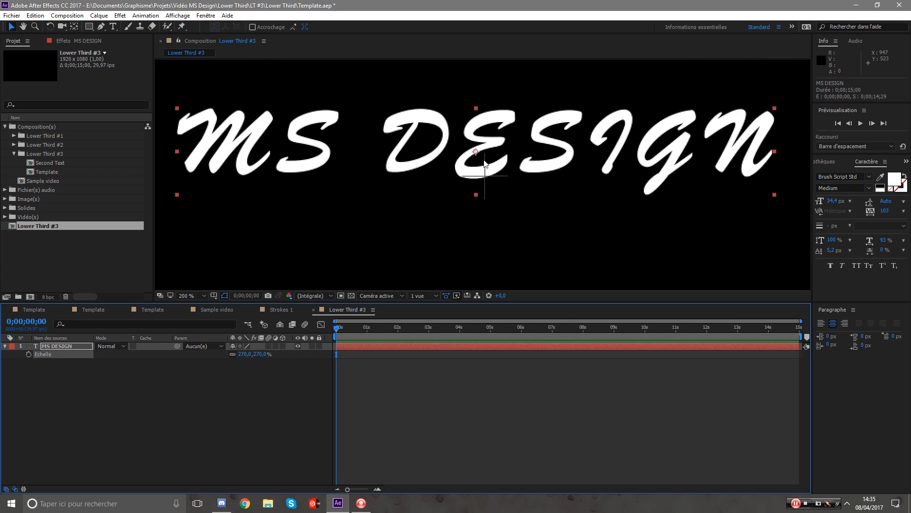
key(shift+Right)
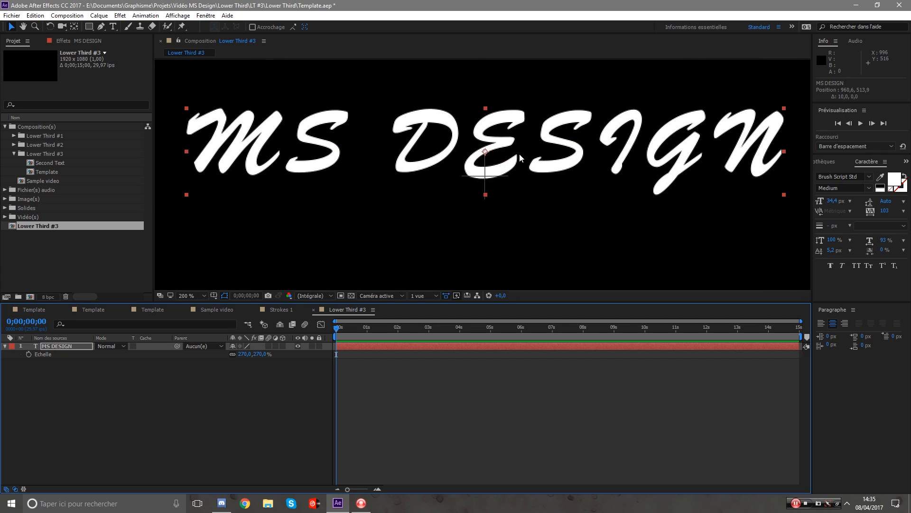
key(shift+Up)
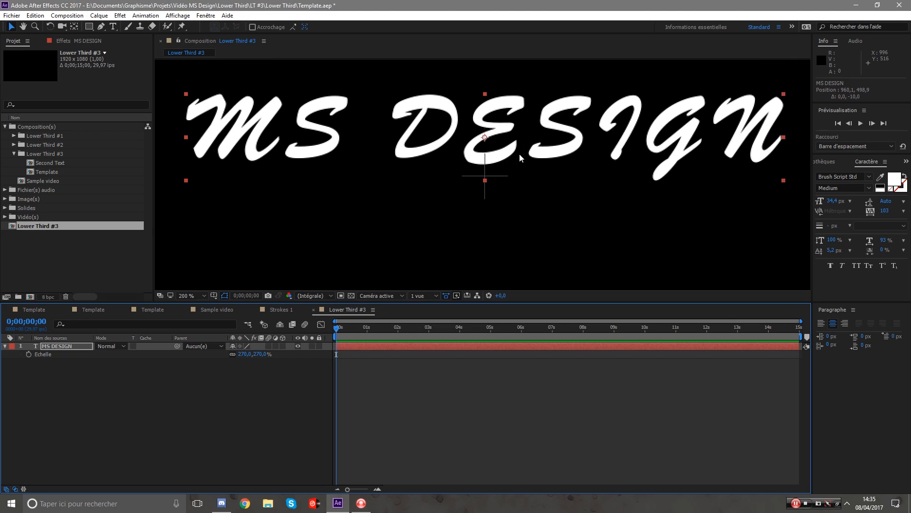
key(shift+Up)
key(shift+Up)
key(Down)
key(comma)
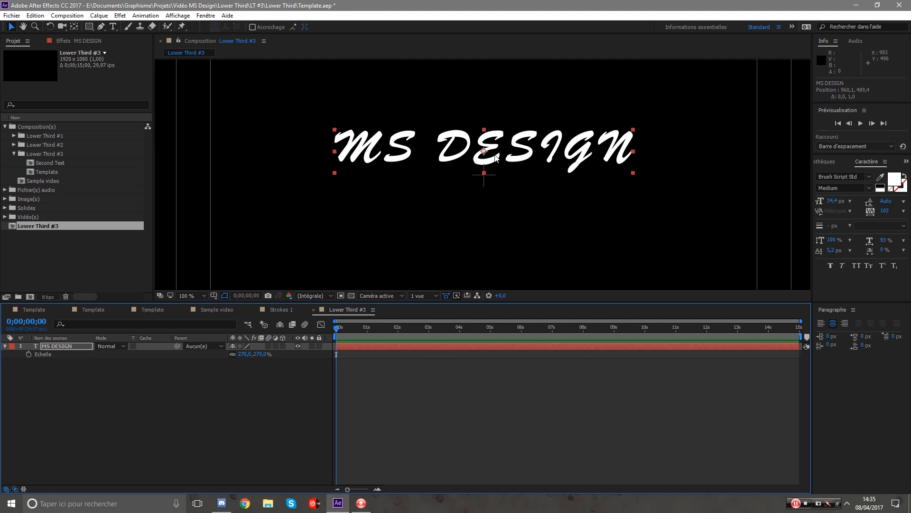
key(Left)
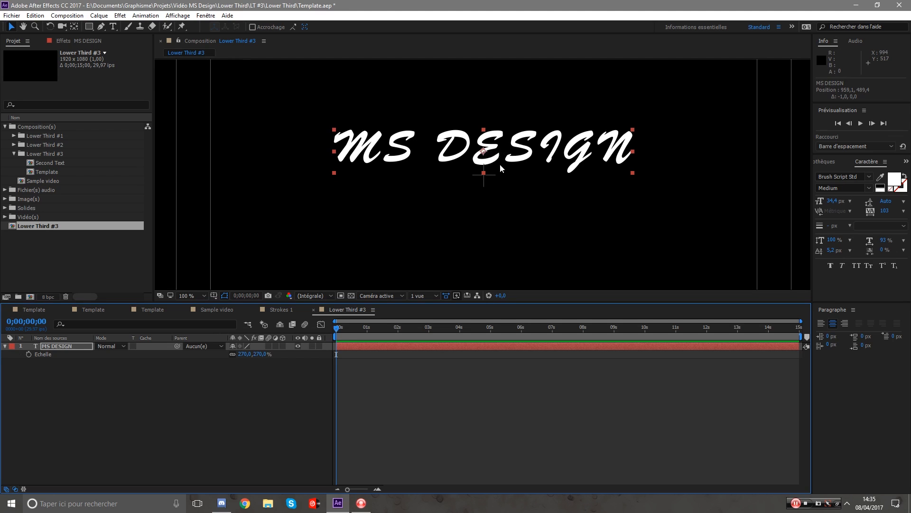
click(390, 335)
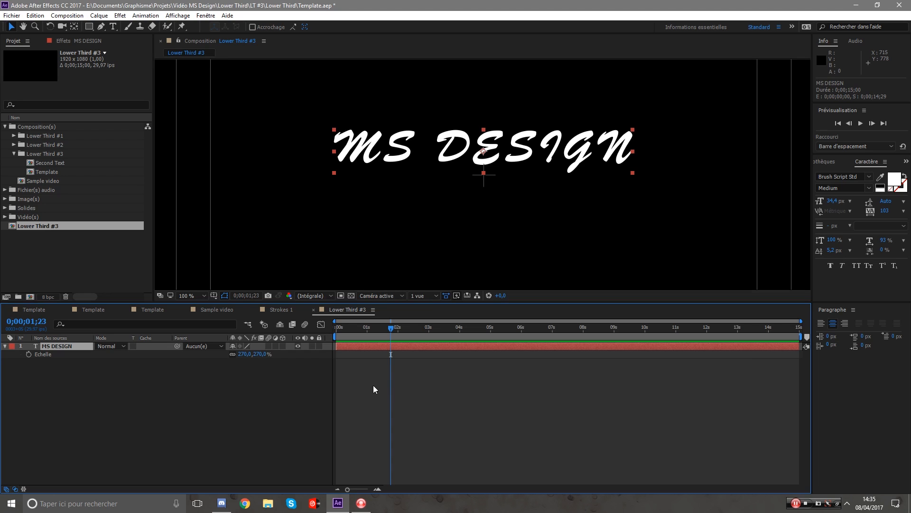
Return the current time to 0;00;00;00 and briefly show the proportional grid in place of the title/action safe guides.
key(Home)
click(392, 410)
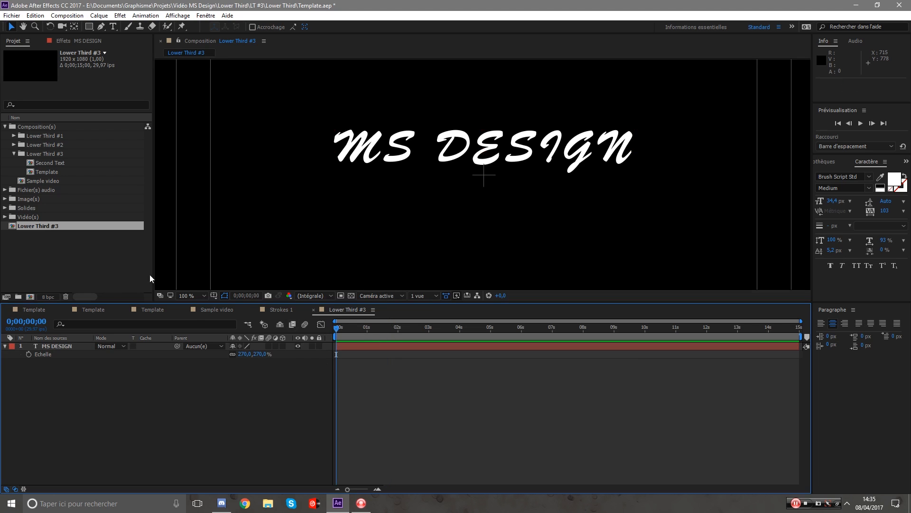
click(225, 296)
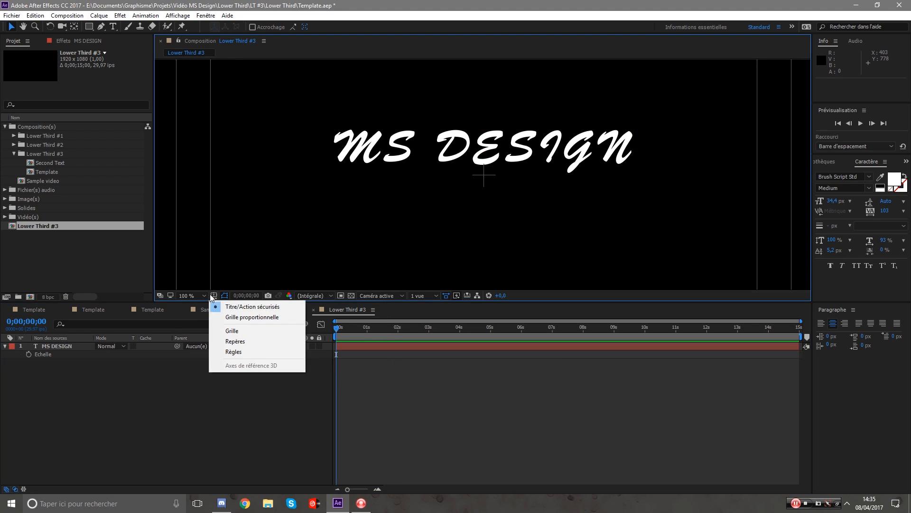
click(235, 319)
click(268, 139)
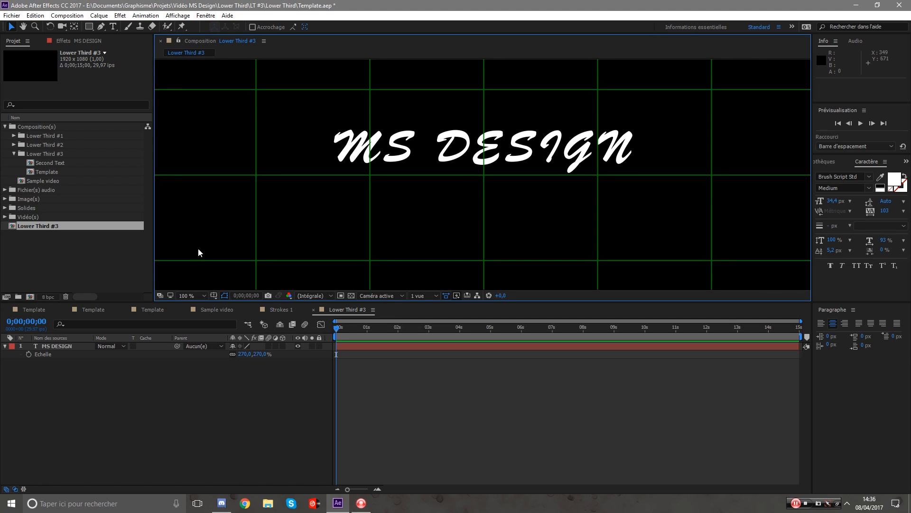
click(213, 294)
click(232, 317)
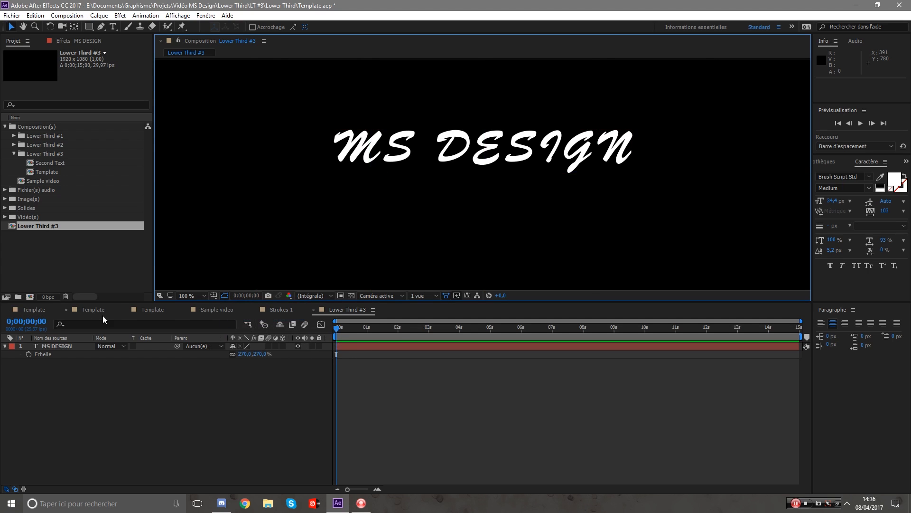
Examine the finished lower third in the Template composition at about 0;00;04;06 and return to the Lower Third #3 composition.
click(89, 309)
drag(454, 332, 530, 332)
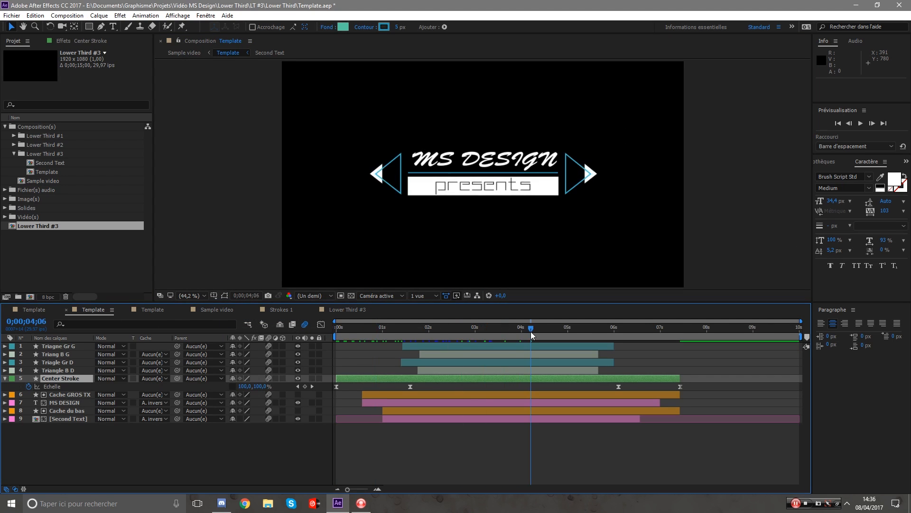
key(slash)
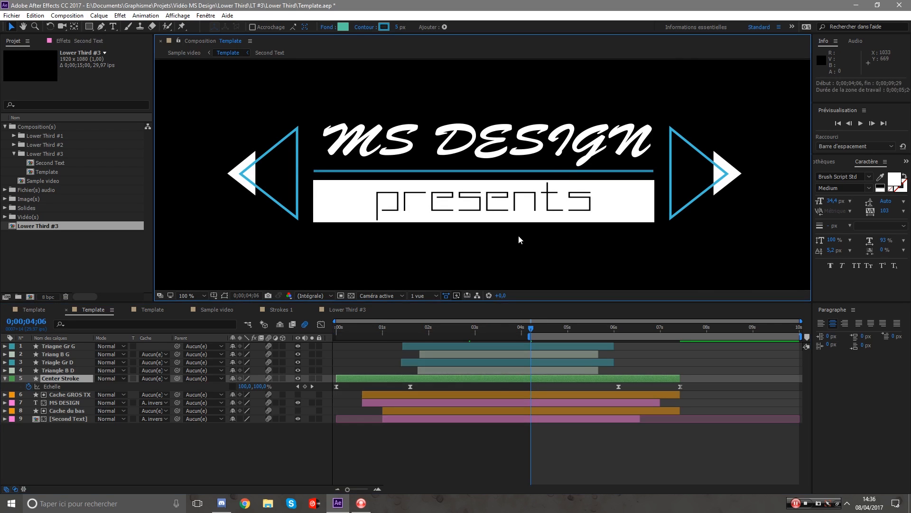
key(ctrl+z)
key(ctrl+shift+z)
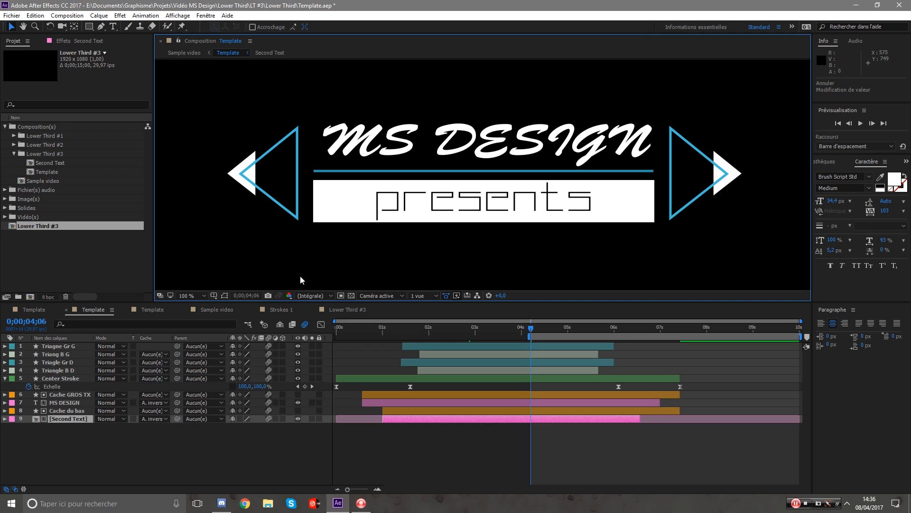
click(339, 311)
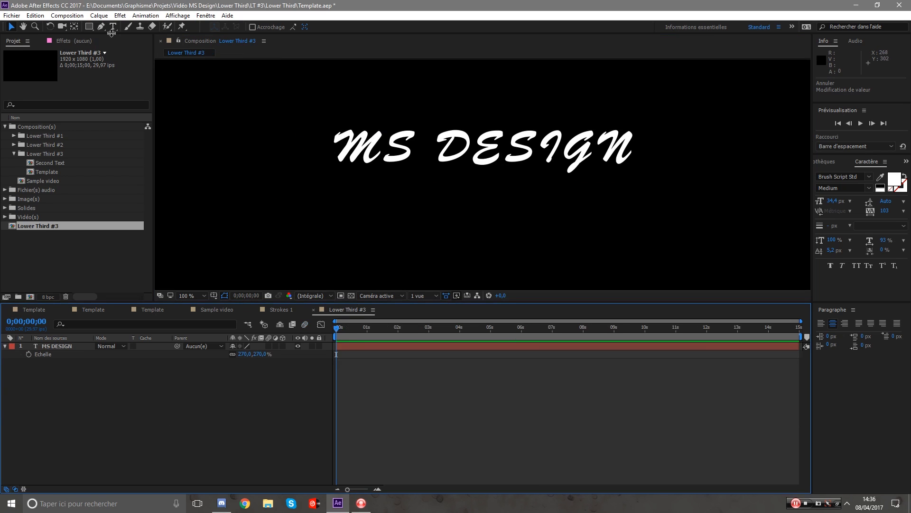
click(90, 26)
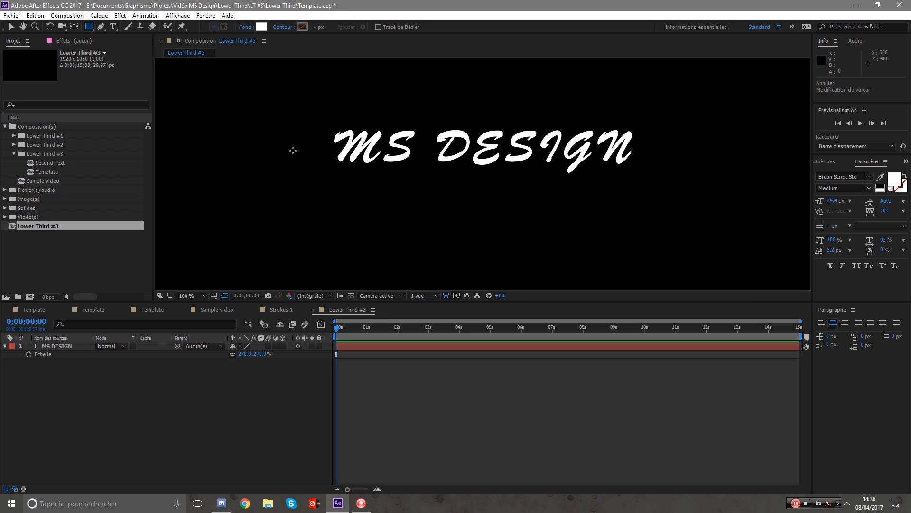
click(12, 27)
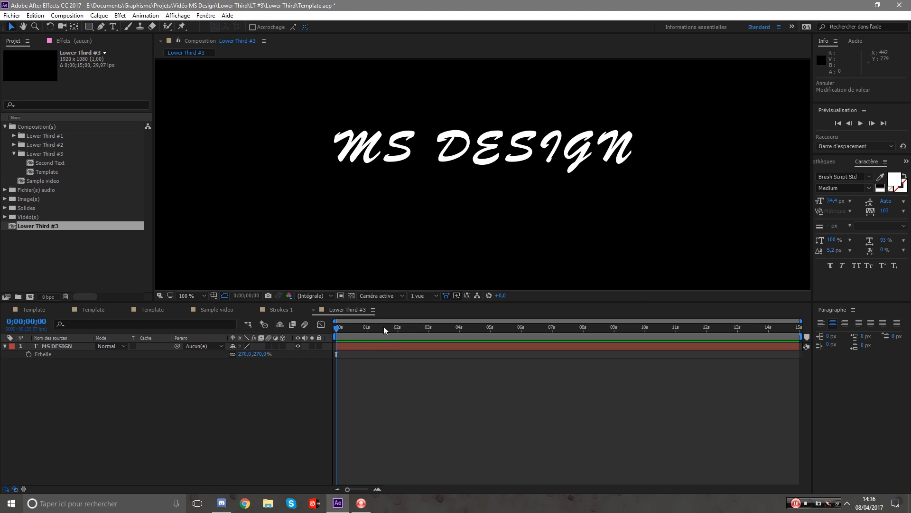
drag(383, 327, 324, 372)
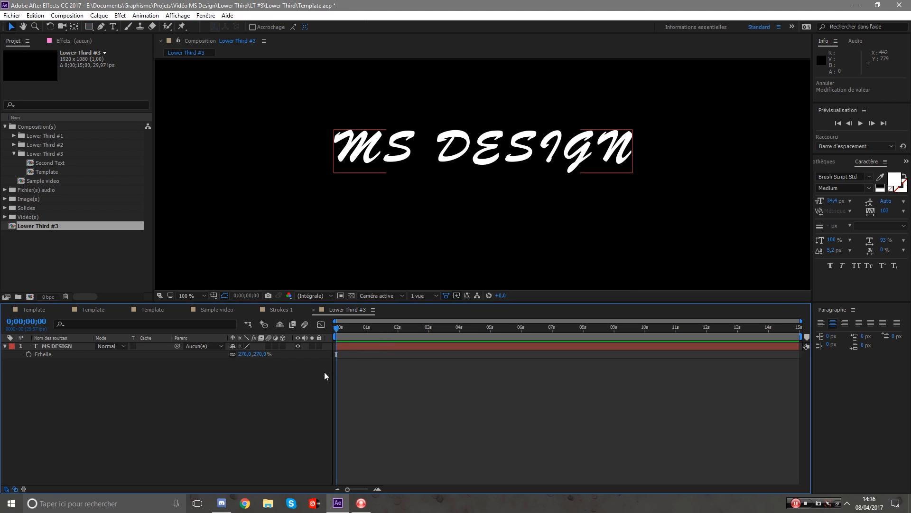
Show the proportional grid and draw a horizontal Pen line along the centre grid line under MS DESIGN, spanning the title's width.
click(214, 295)
click(257, 321)
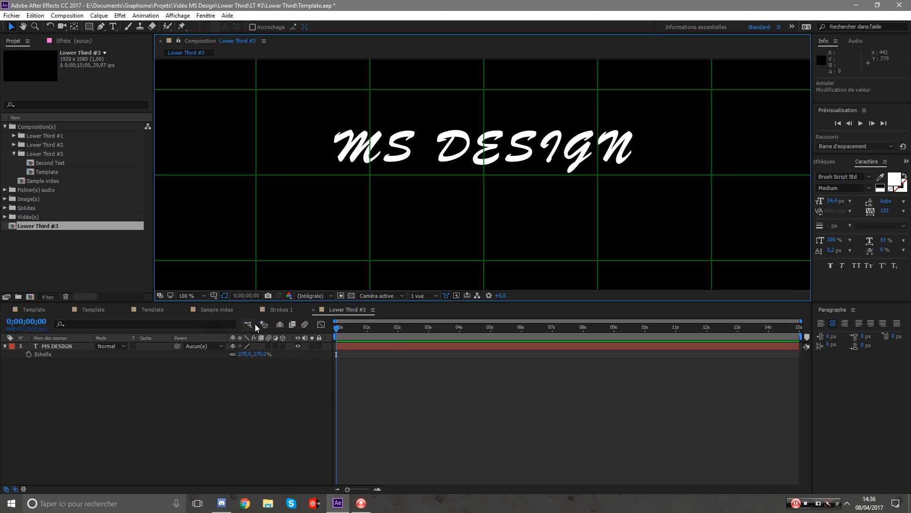
click(101, 27)
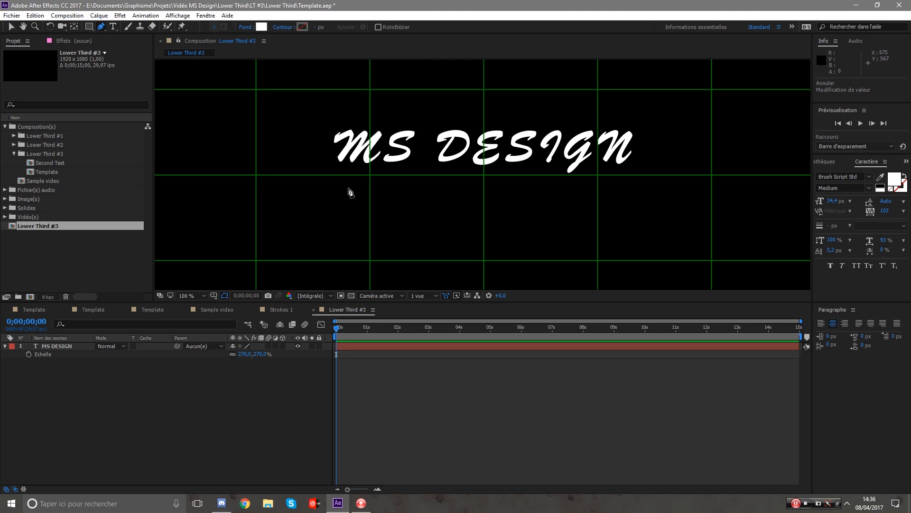
click(333, 174)
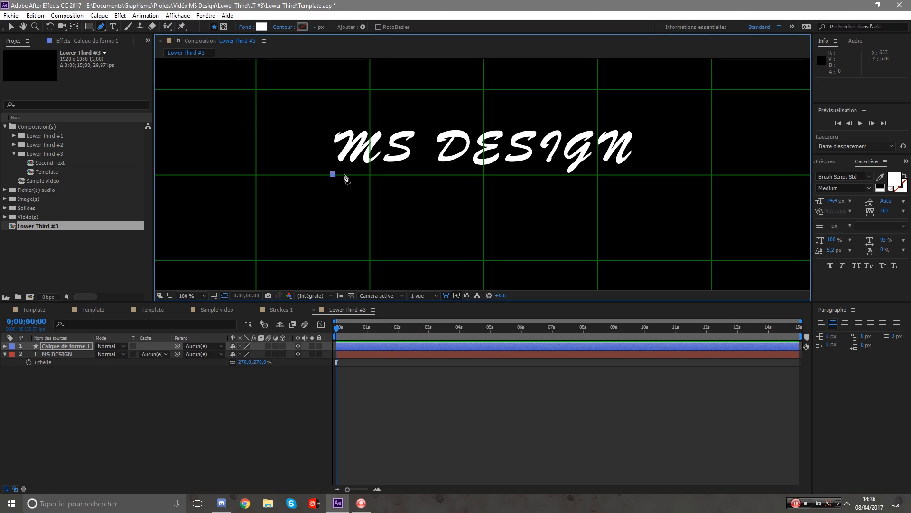
click(631, 174)
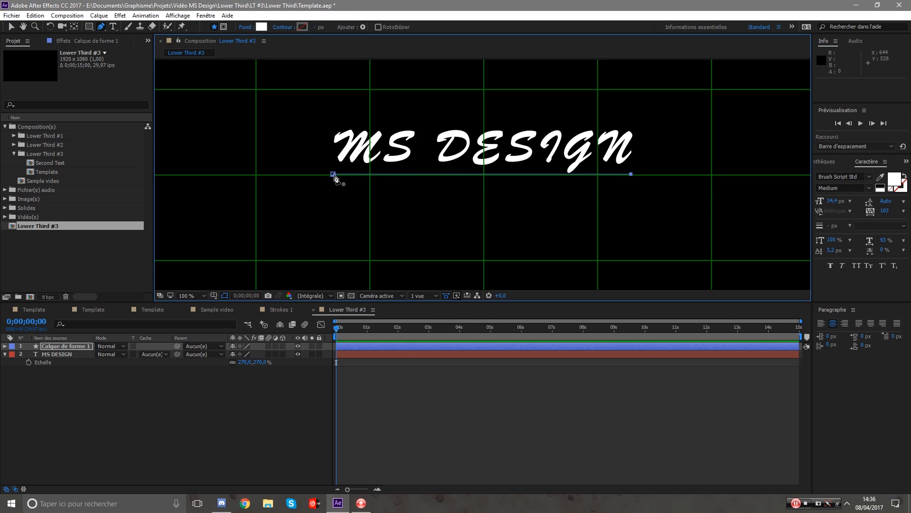
key(ctrl+z)
click(627, 191)
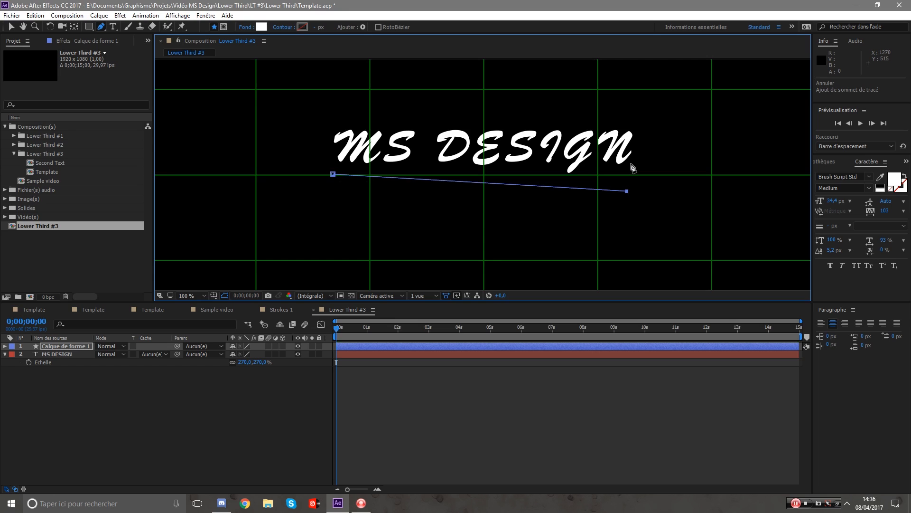
key(ctrl+z)
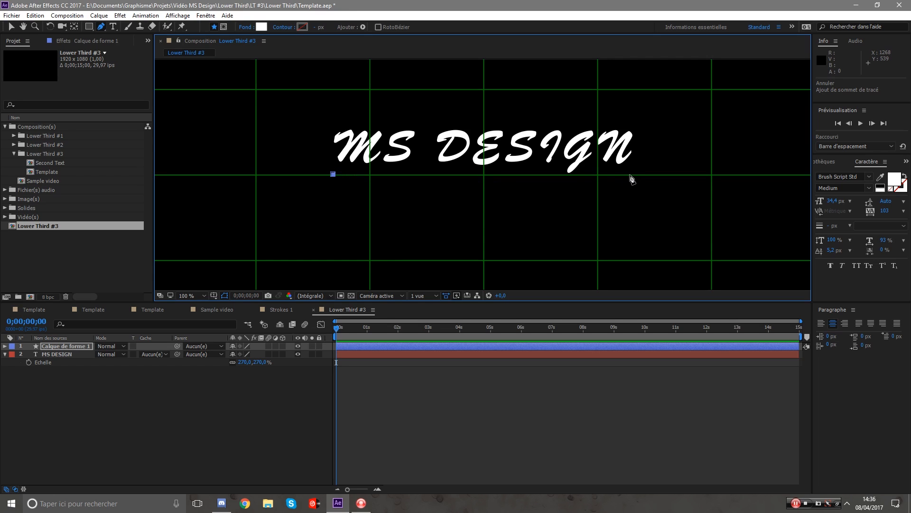
click(629, 173)
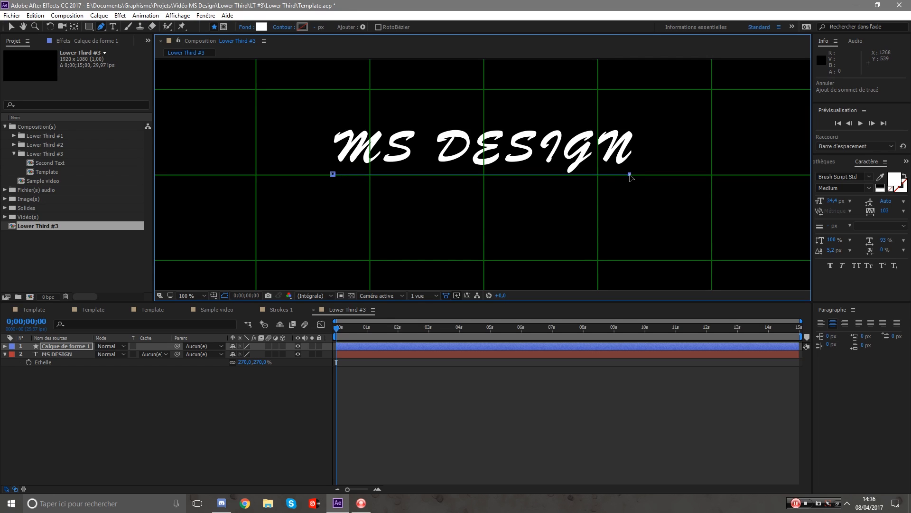
Set the line's fill to None and its stroke to a solid colour.
click(245, 27)
click(406, 226)
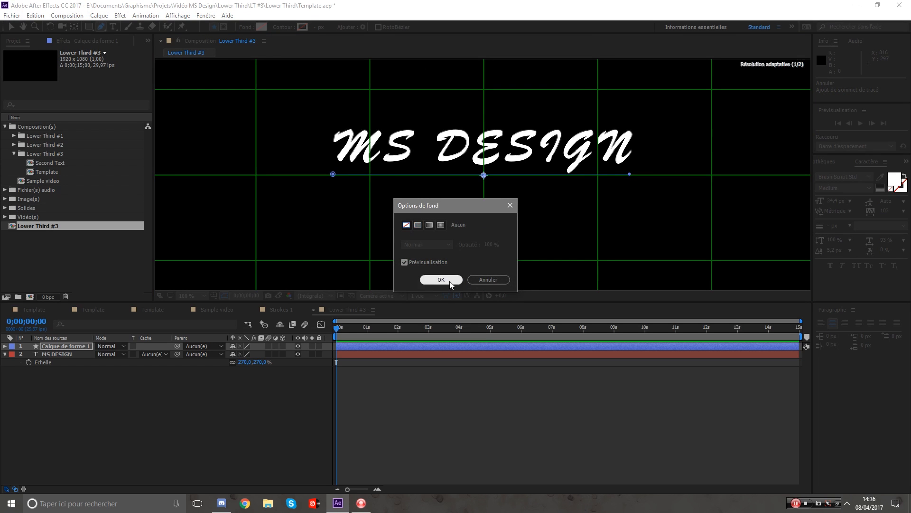
click(449, 280)
click(285, 28)
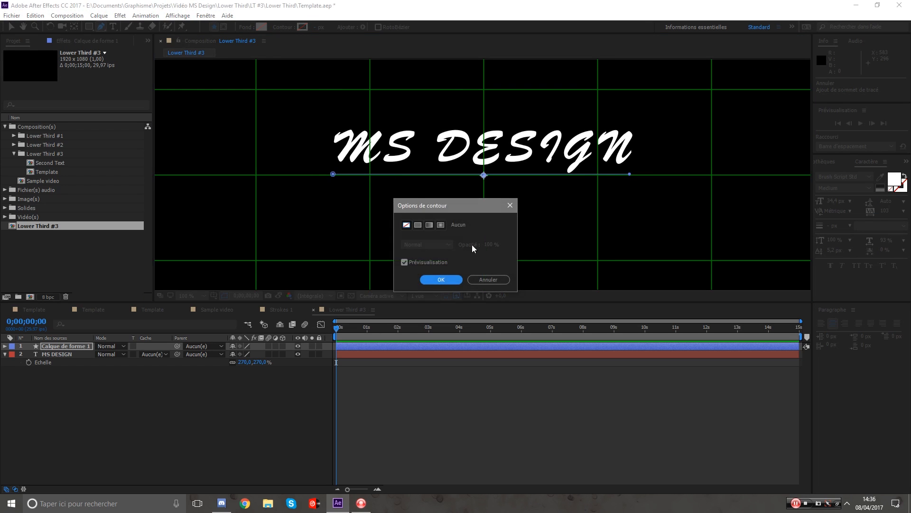
click(419, 226)
click(441, 280)
Accept the red stroke colour and set the line's stroke width to 5 px.
click(302, 28)
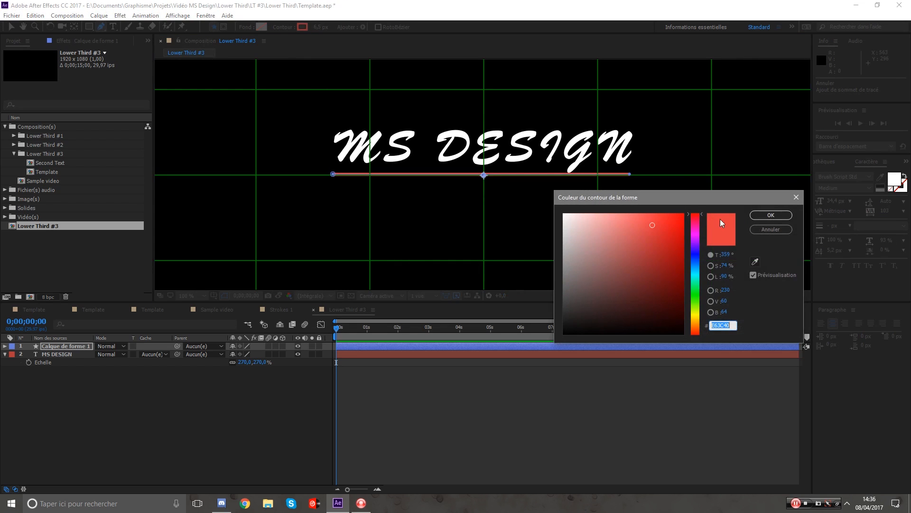
click(770, 215)
click(321, 27)
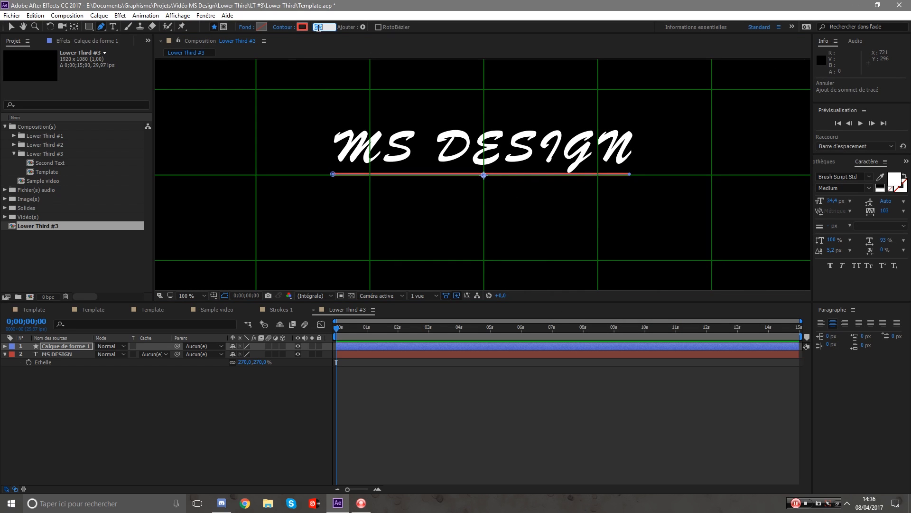
text(5)
key(Return)
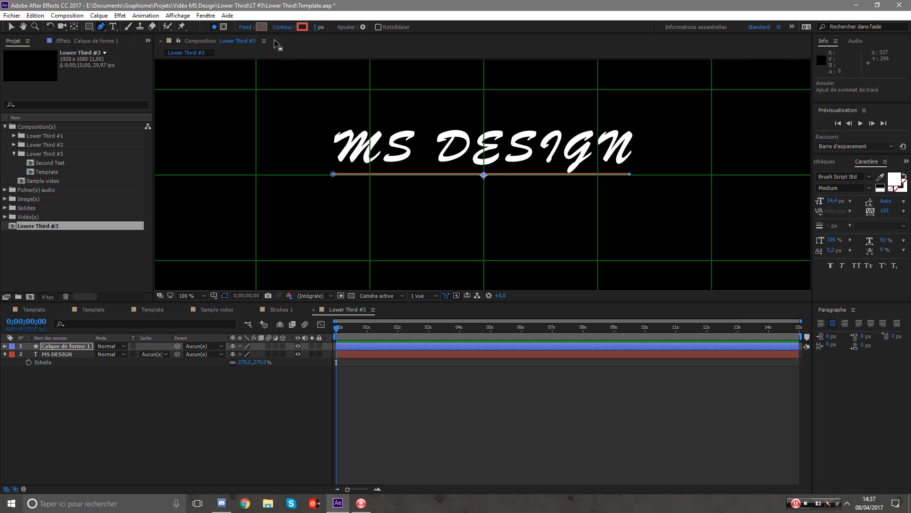
Centre the line layer's anchor point with the Move Anchor Point script and close the script's window.
click(10, 29)
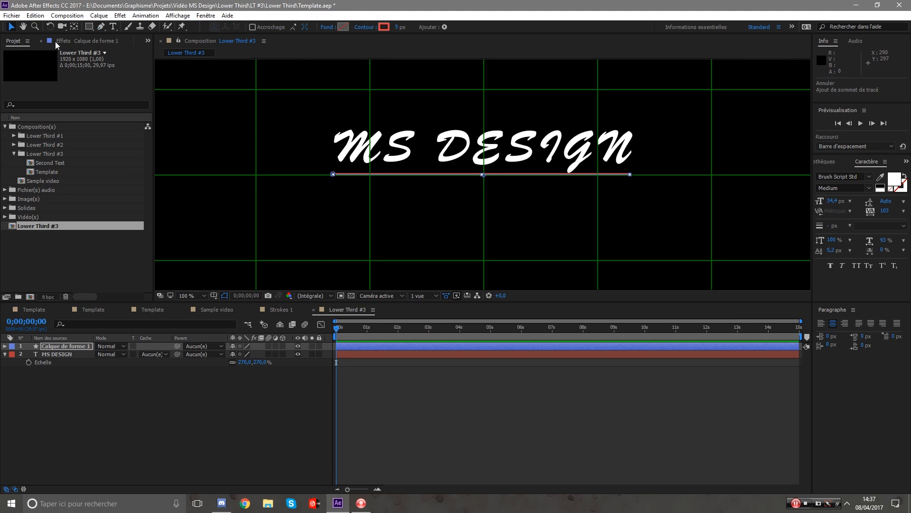
click(10, 17)
mouse_move(53, 291)
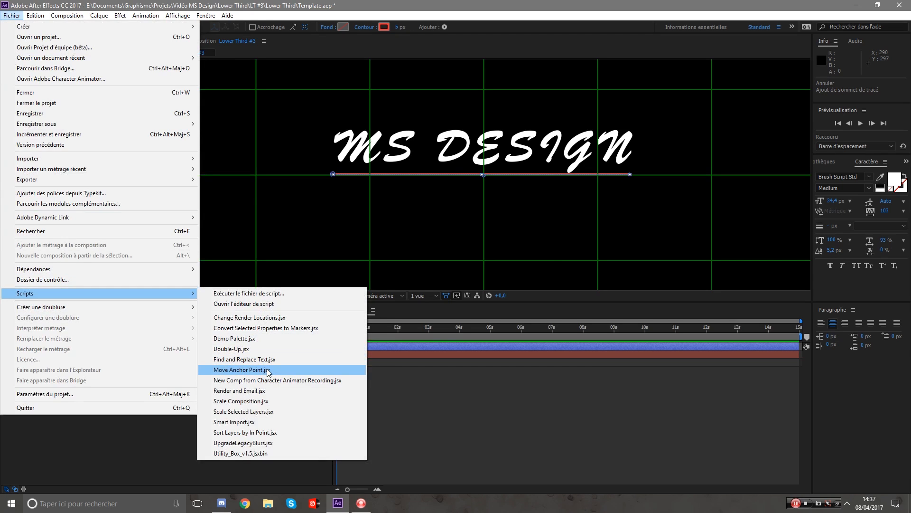
click(237, 375)
click(383, 251)
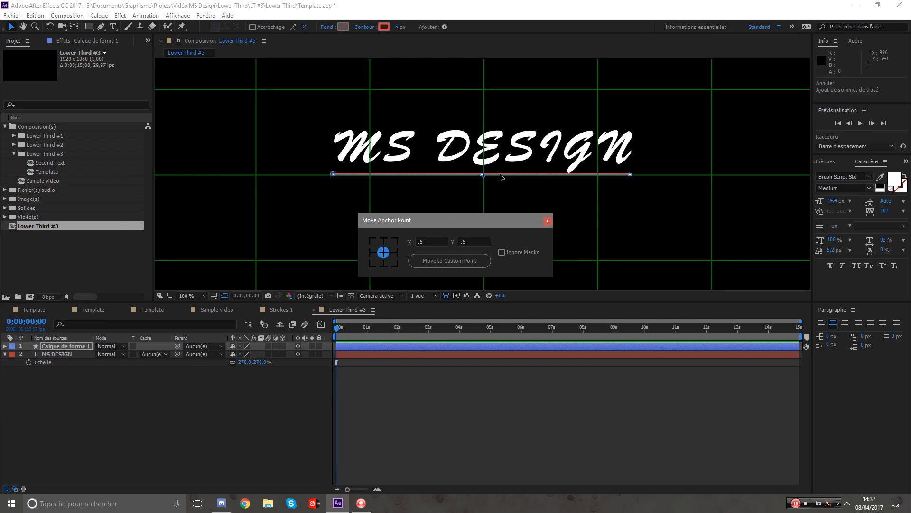
click(547, 221)
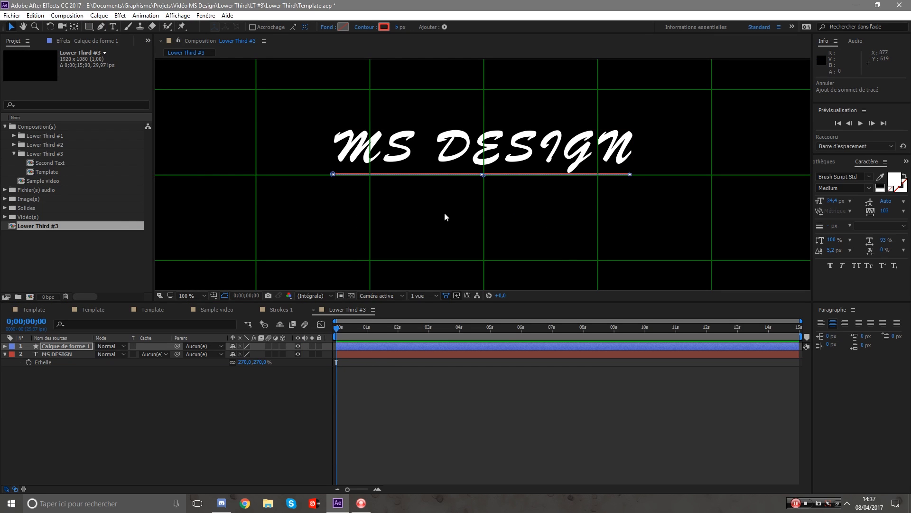
Nudge the red line 3 px right and 1 px down so it is centred on the grid.
key(Right)
key(Right)
key(Right)
key(Down)
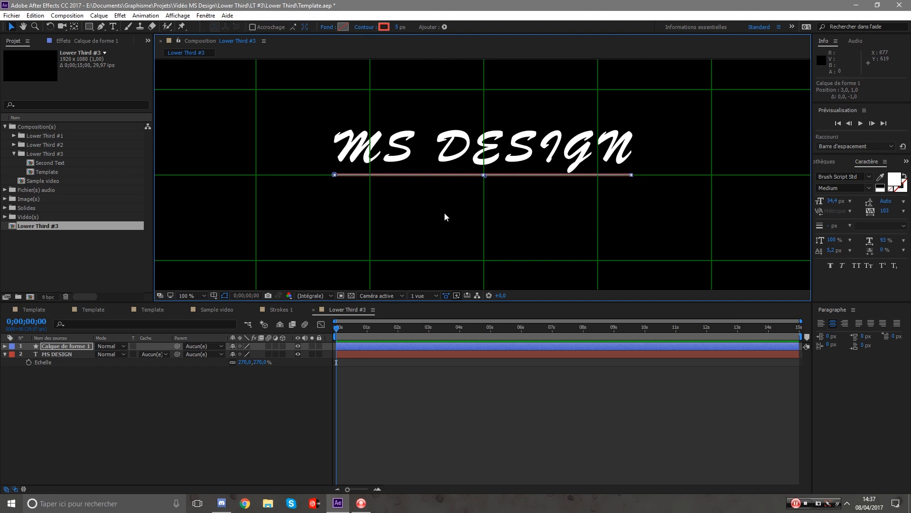
Nudge the MS DESIGN text up to about 959, 482, leaving a gap above the red line, and deselect the layer.
click(45, 356)
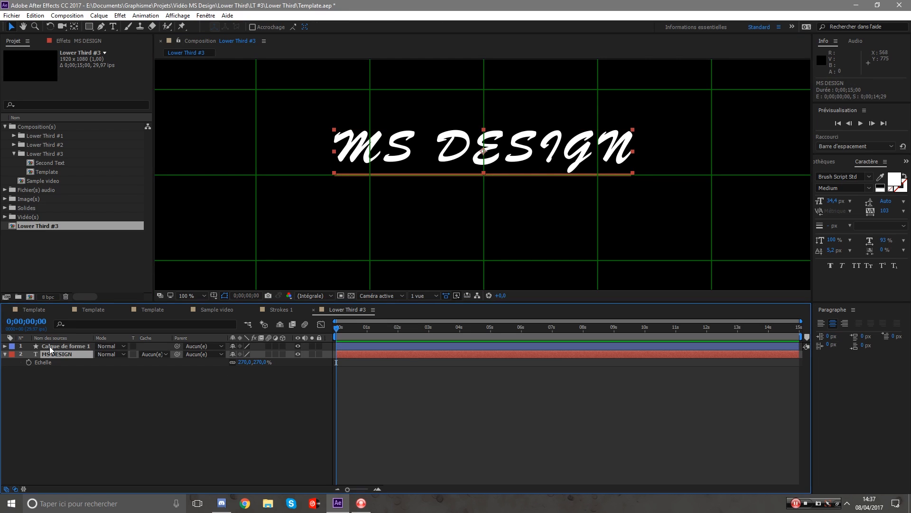
key(Up)
key(Up)
key(Up)
key(Up)
key(Up)
key(Up)
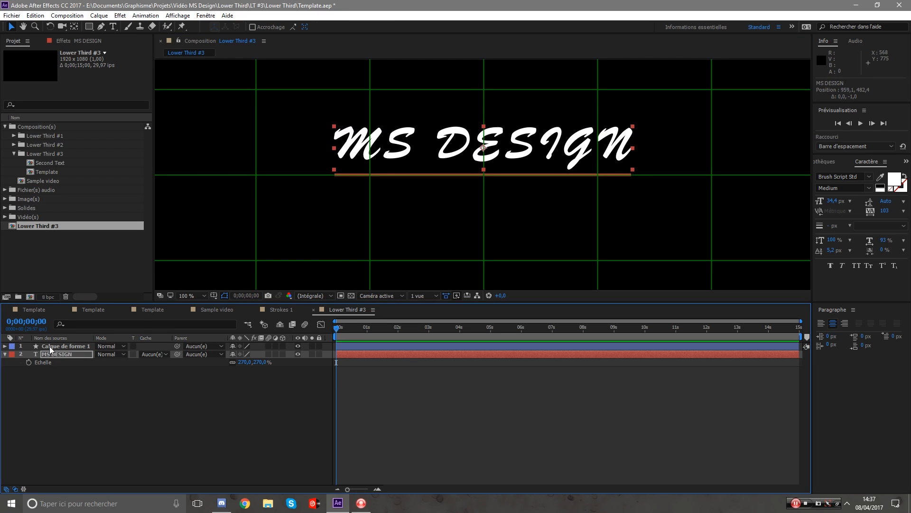
click(410, 416)
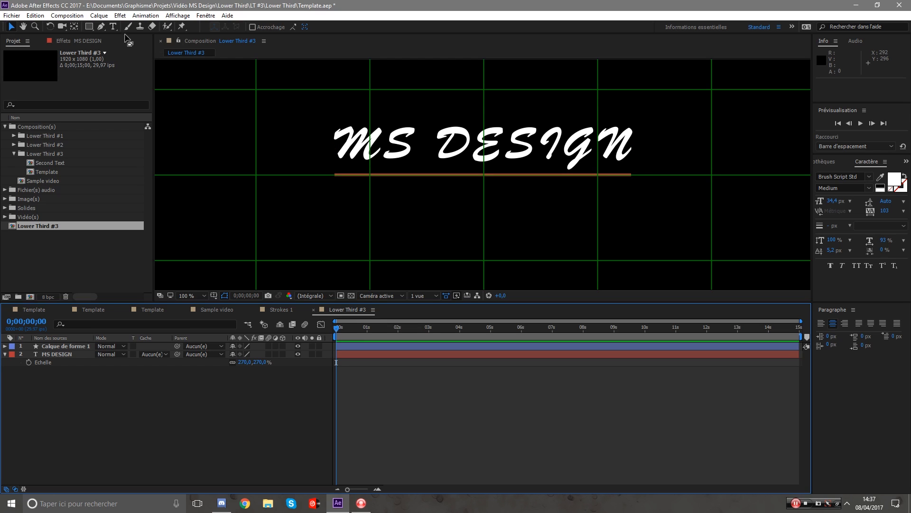
Draw a rectangle about 627 × 86 px just below the line, matching its width, and give it a solid white fill.
key(q)
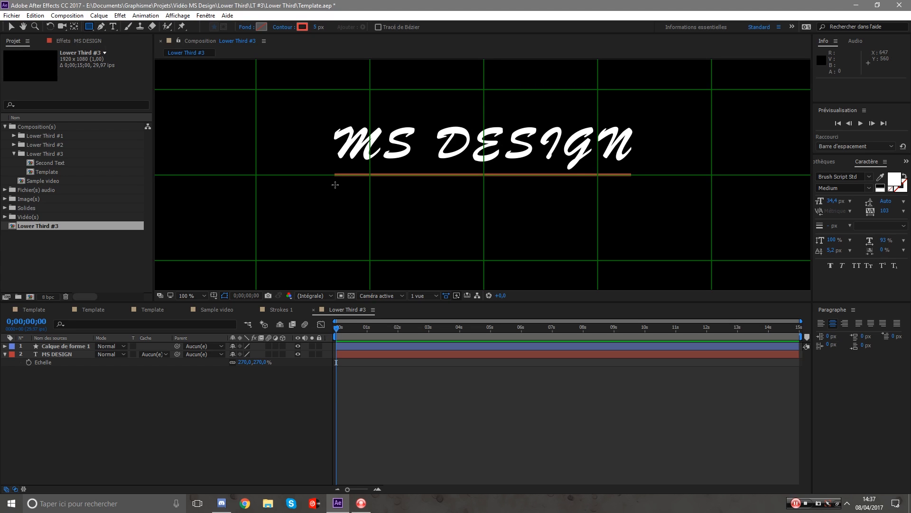
drag(335, 184, 631, 224)
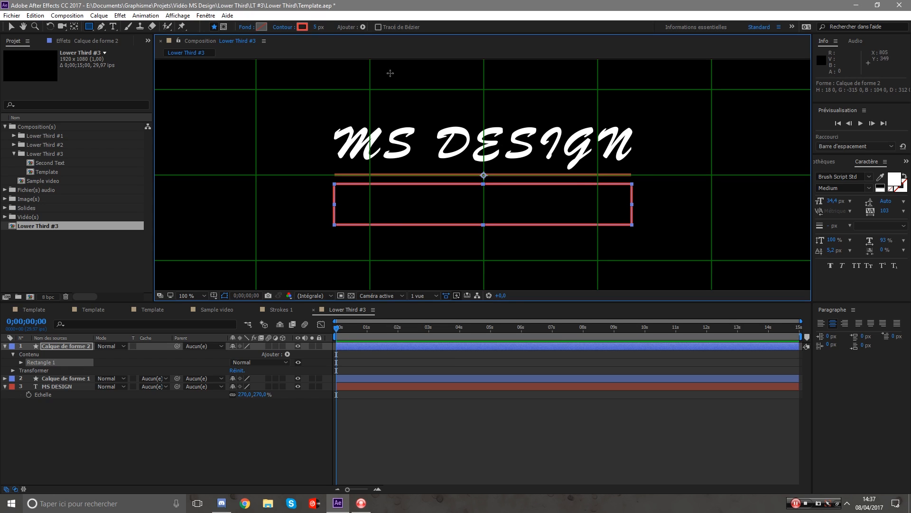
click(255, 27)
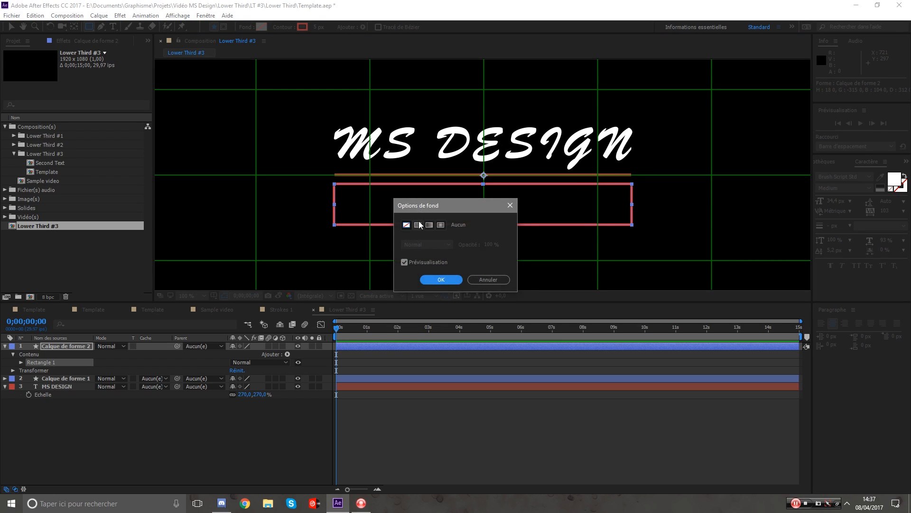
click(418, 225)
click(439, 280)
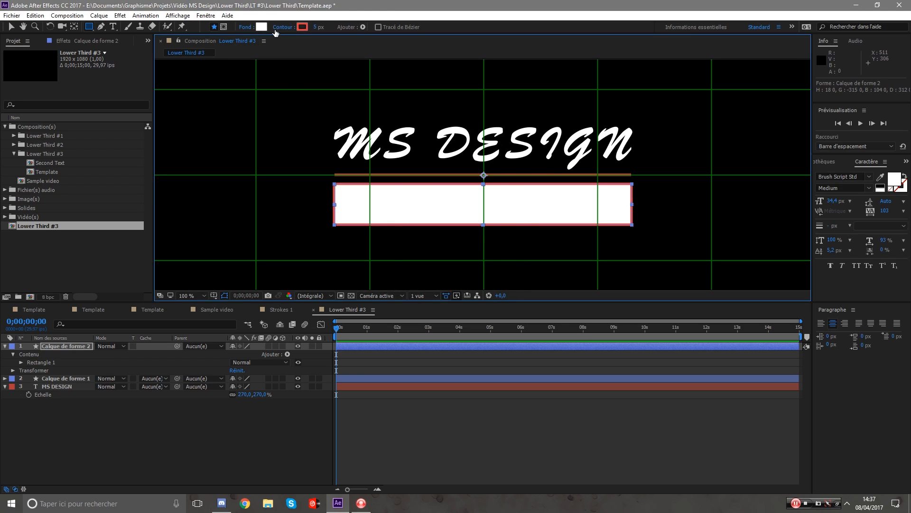
Remove the red stroke from the white rectangle by setting its stroke option to none.
click(282, 27)
click(407, 225)
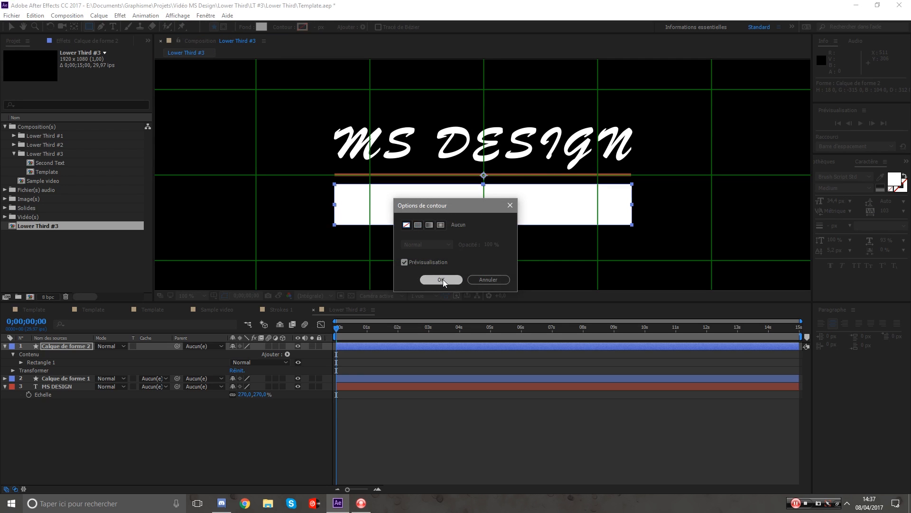
click(441, 279)
Narrow the white rectangle slightly from its side edge so its width matches the red line above.
key(period)
key(period)
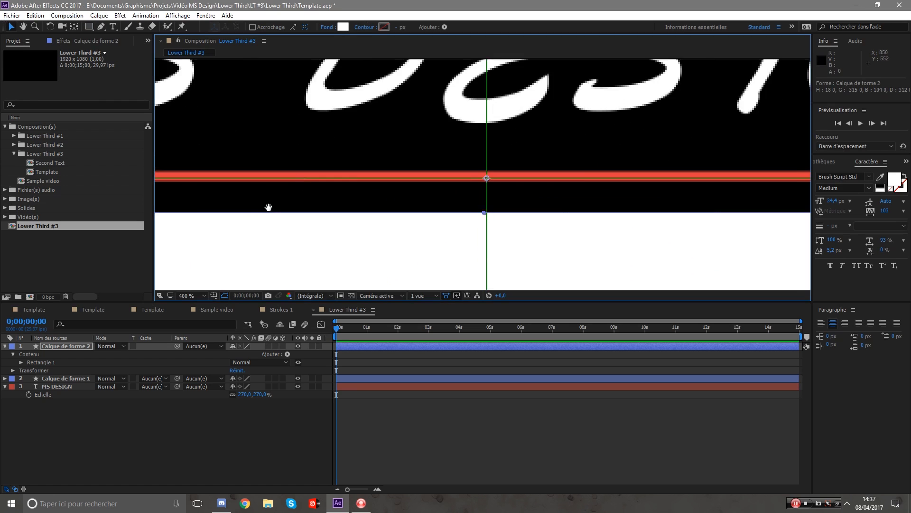
drag(268, 208, 709, 142)
drag(518, 174, 209, 147)
drag(589, 173, 272, 181)
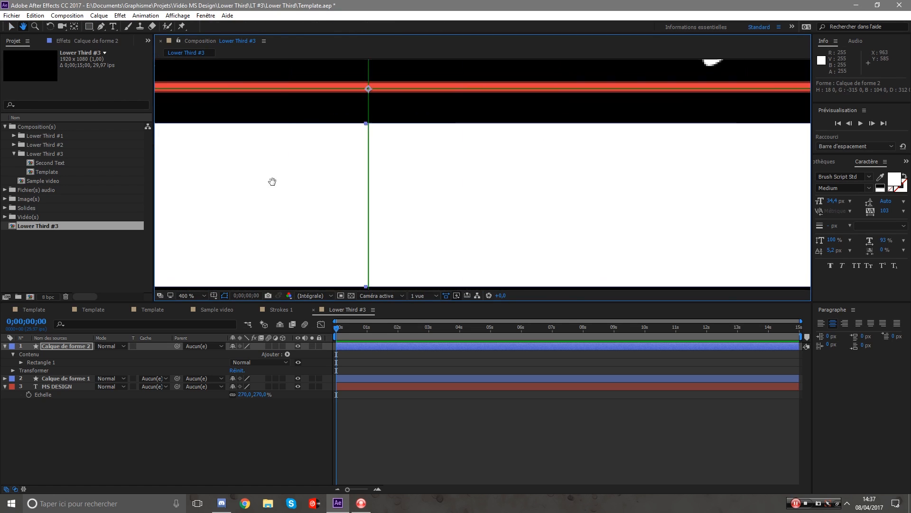
drag(741, 168, 297, 183)
drag(364, 177, 475, 174)
drag(233, 208, 433, 151)
scroll(433, 152, down, 1)
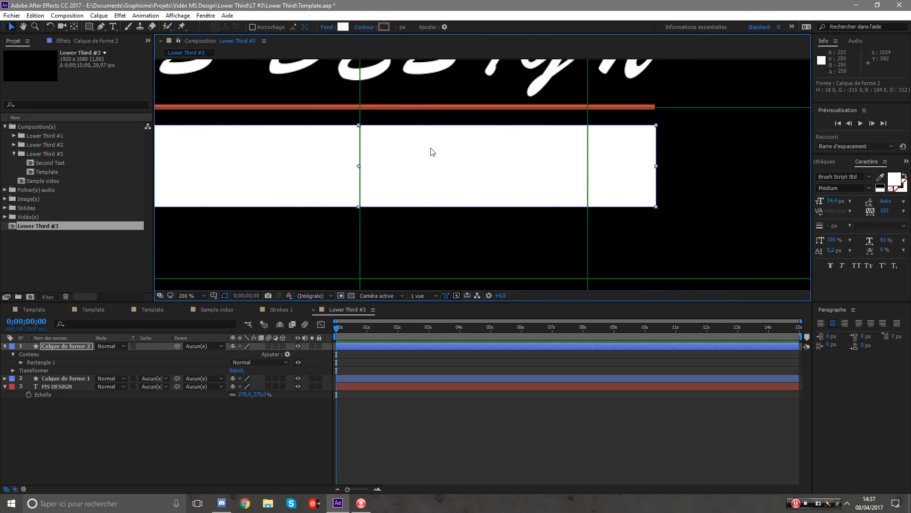
scroll(433, 152, down, 1)
click(572, 174)
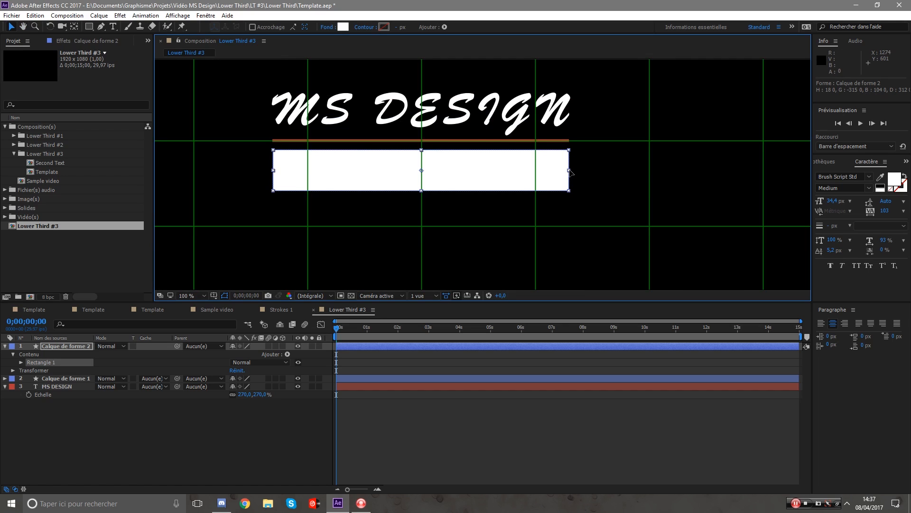
Nudge the white rectangle slightly right and up to position -0.5, 60, centred on the grid's vertical midline.
key(period)
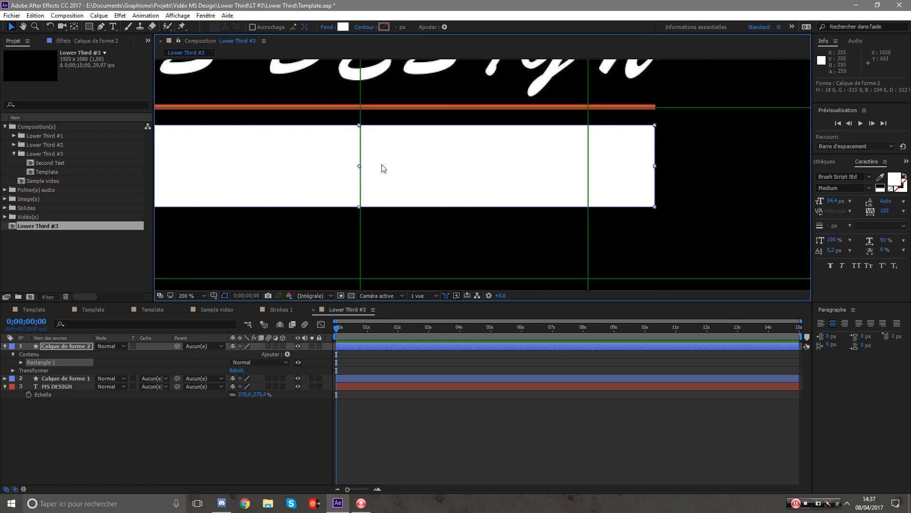
drag(382, 167, 505, 193)
key(v)
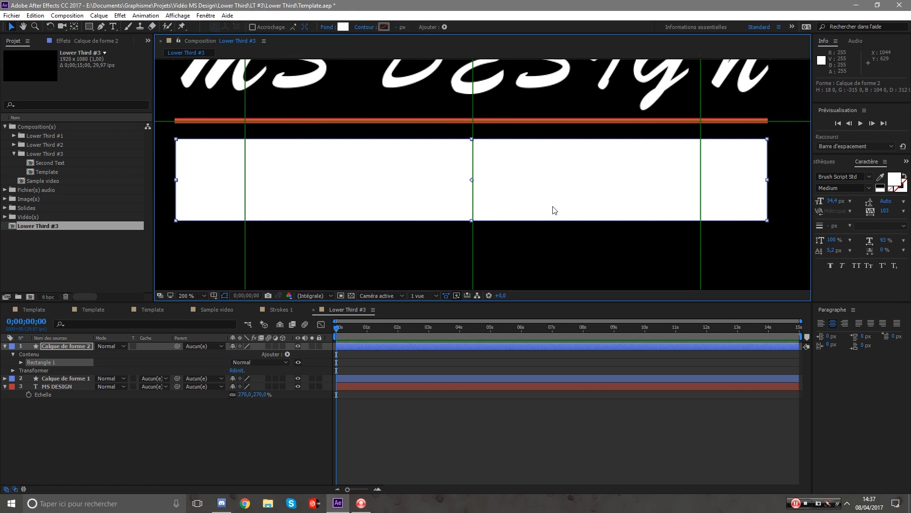
key(Right)
key(Up)
key(Right)
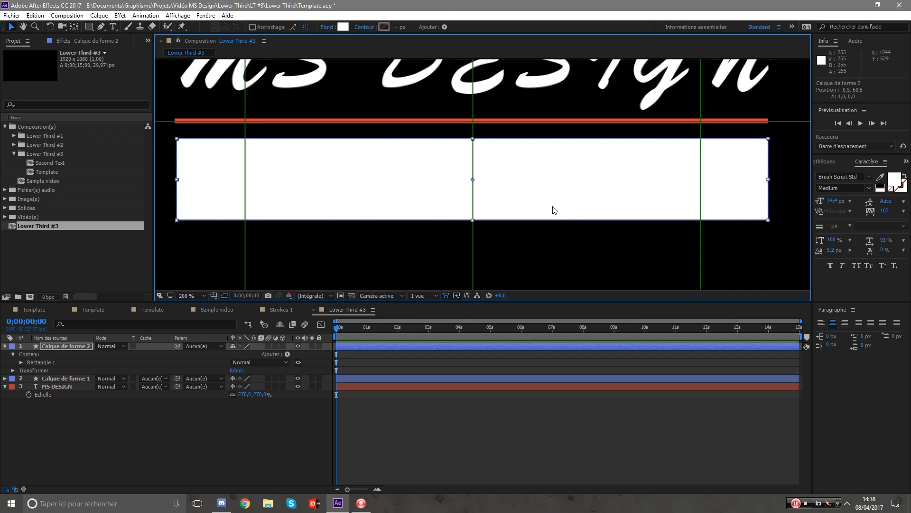
key(Right)
key(Left)
key(Up)
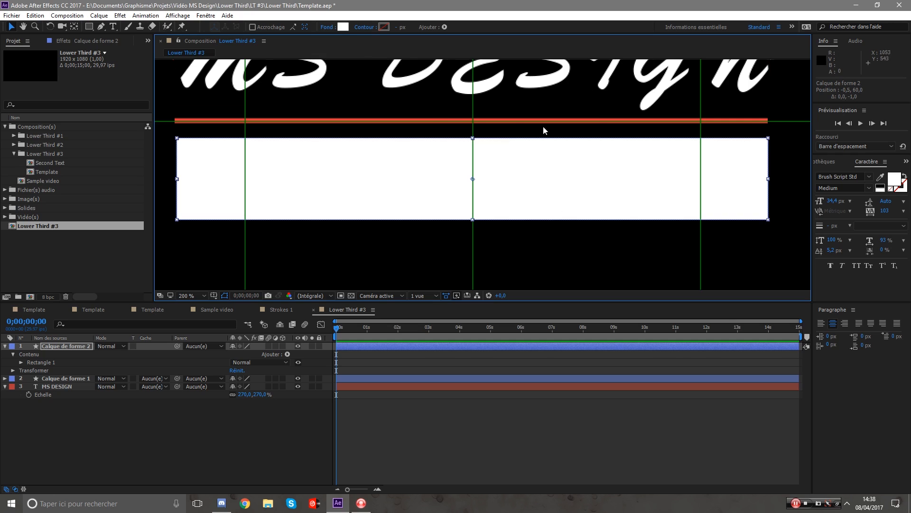
key(comma)
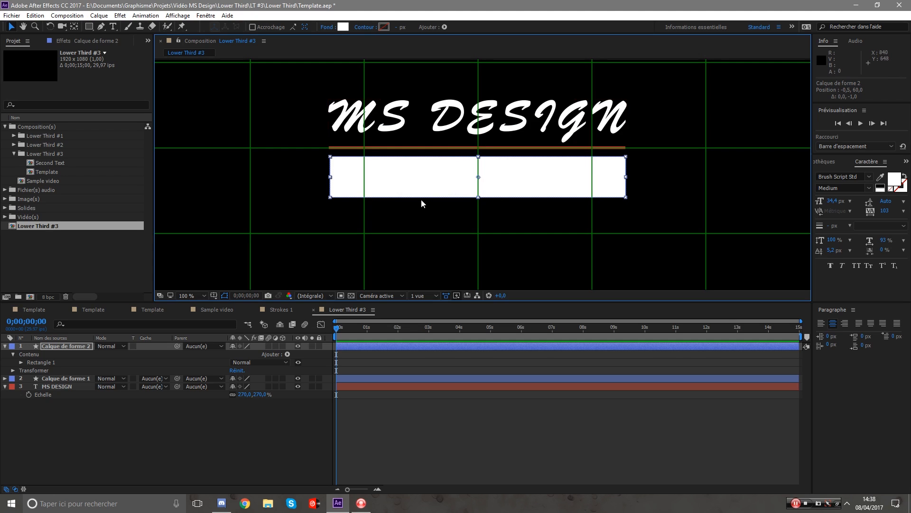
Add a new text layer reading PRESENTS over the white rectangle.
click(114, 27)
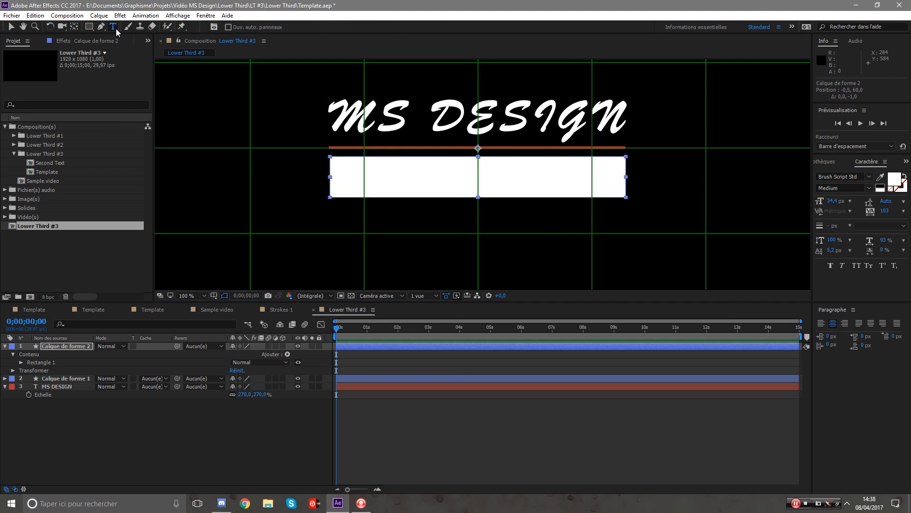
click(390, 169)
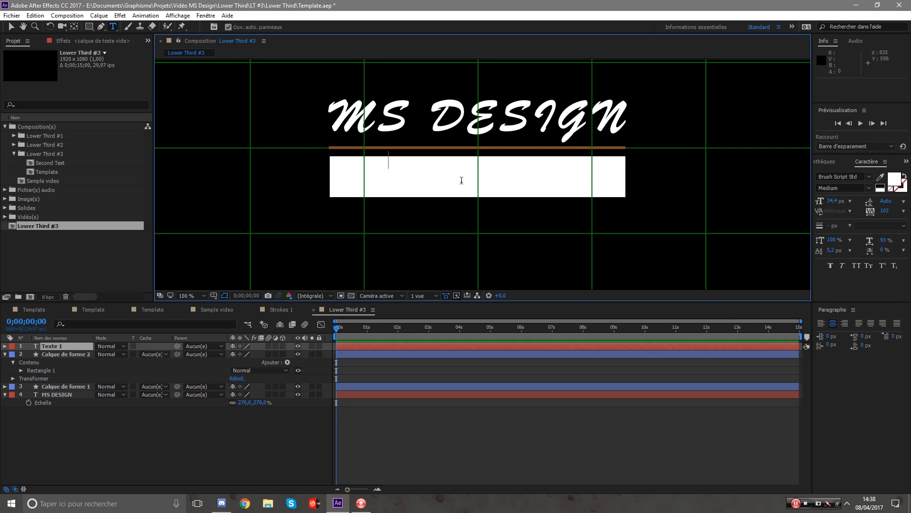
text(PRE)
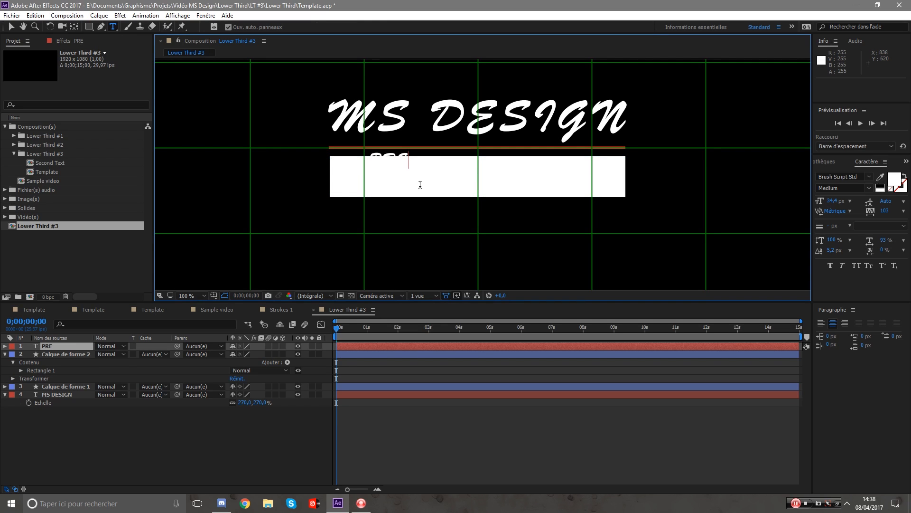
text(SENTS)
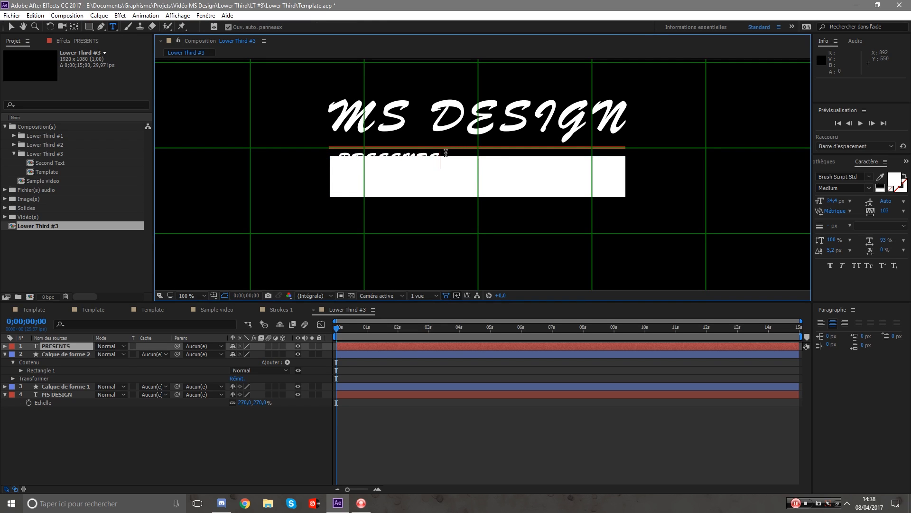
Set the fill colour of the whole PRESENTS text to black (000000).
drag(446, 153, 241, 148)
click(895, 179)
drag(625, 261, 486, 433)
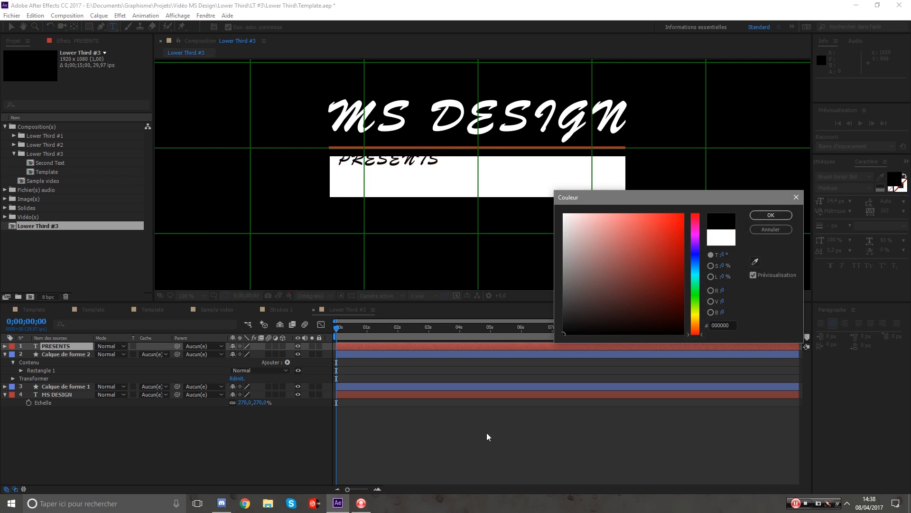
click(782, 215)
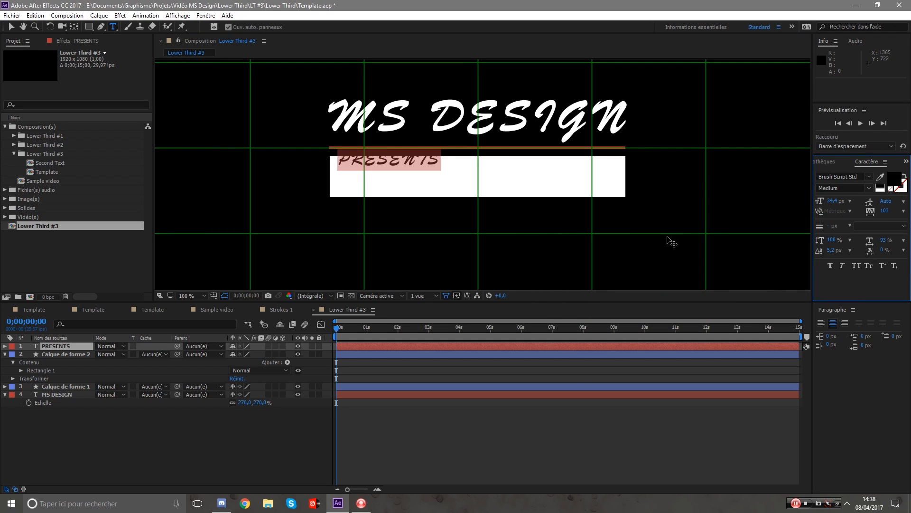
Set the PRESENTS text's font to Squared Display and leave text editing.
click(845, 176)
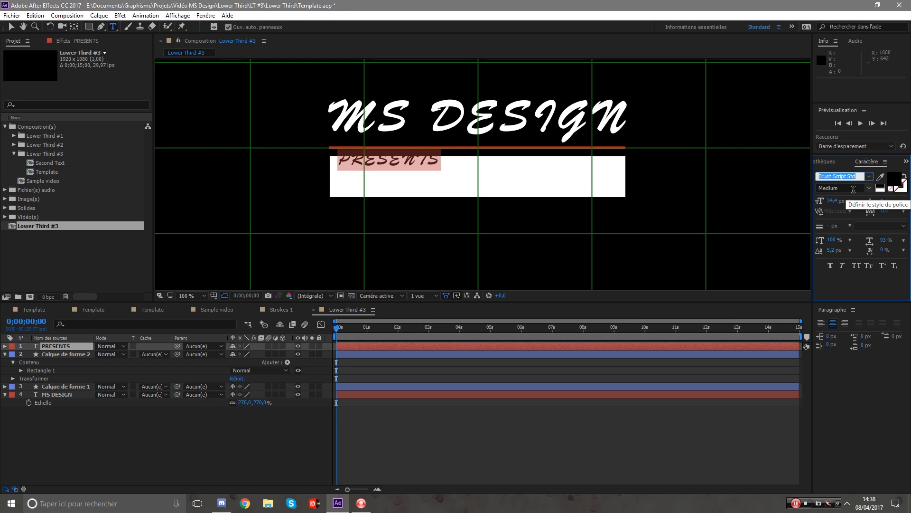
text(Deftone Stylus)
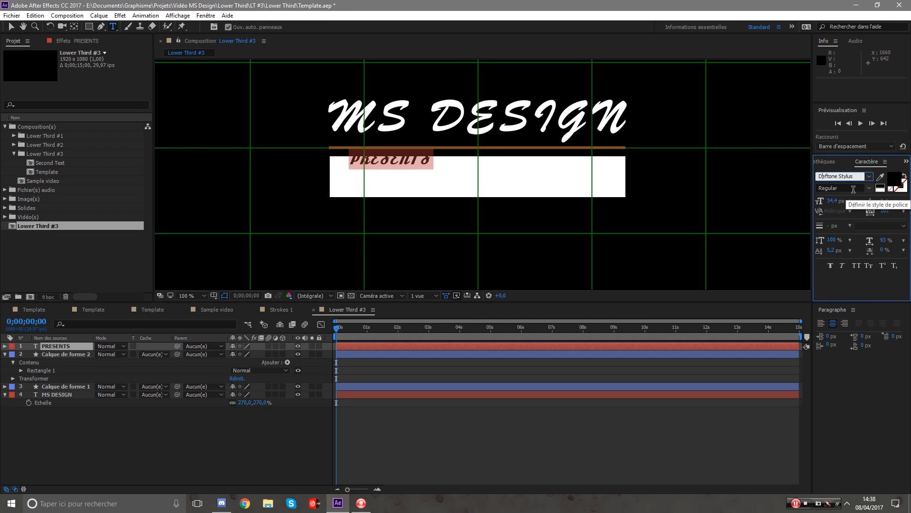
key(Return)
text(Squared Display)
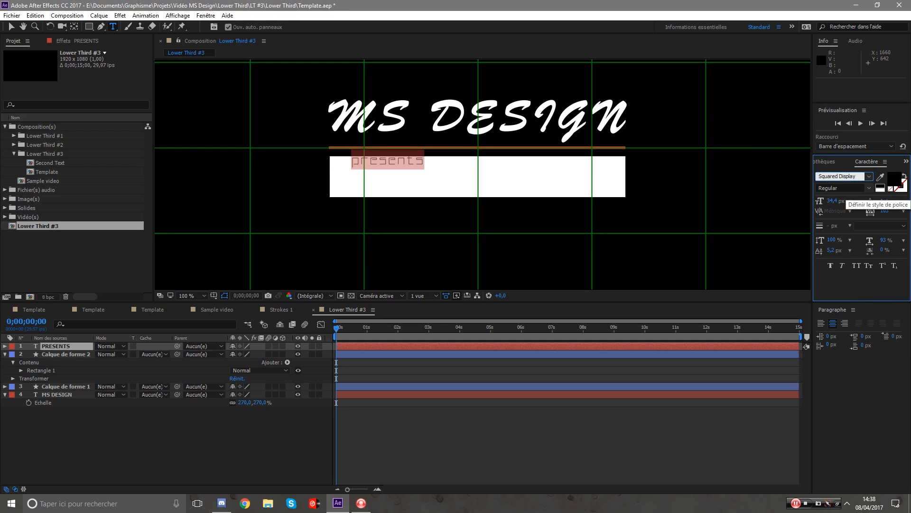
click(11, 26)
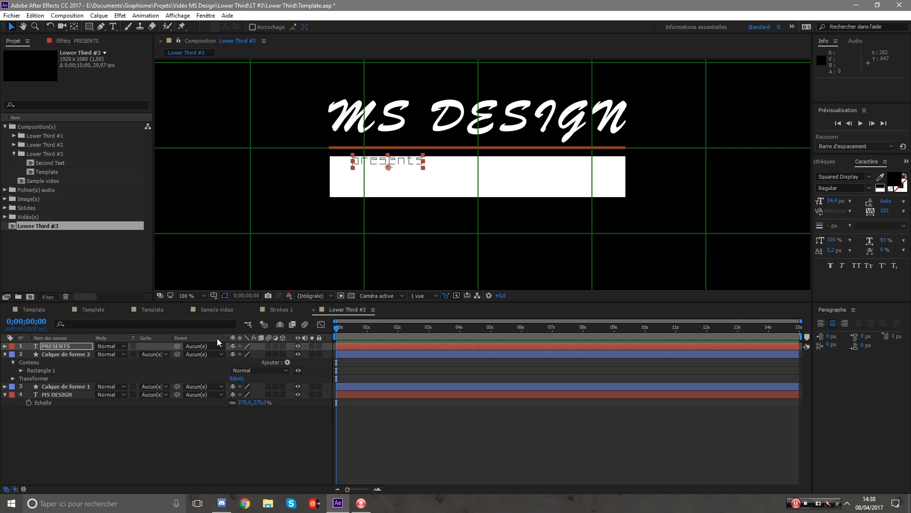
Scale the PRESENTS text up to about 282% and move it onto the white rectangle at about 967, 640.
key(s)
drag(257, 354, 537, 178)
click(254, 354)
drag(255, 354, 3, 395)
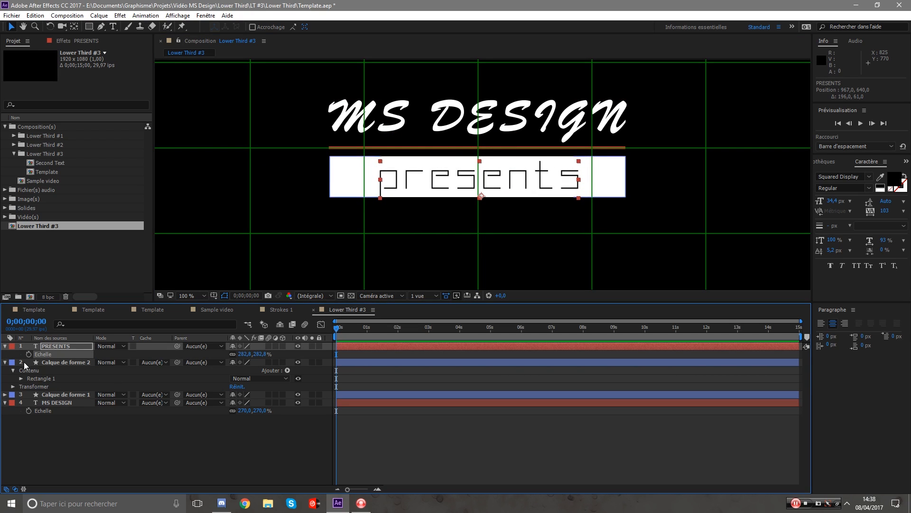
Nudge the PRESENTS text 6 px up and 3 px left to 964, 634.
key(Up)
key(Up)
key(Up)
key(Up)
key(Up)
key(Up)
key(Left)
key(Left)
key(Left)
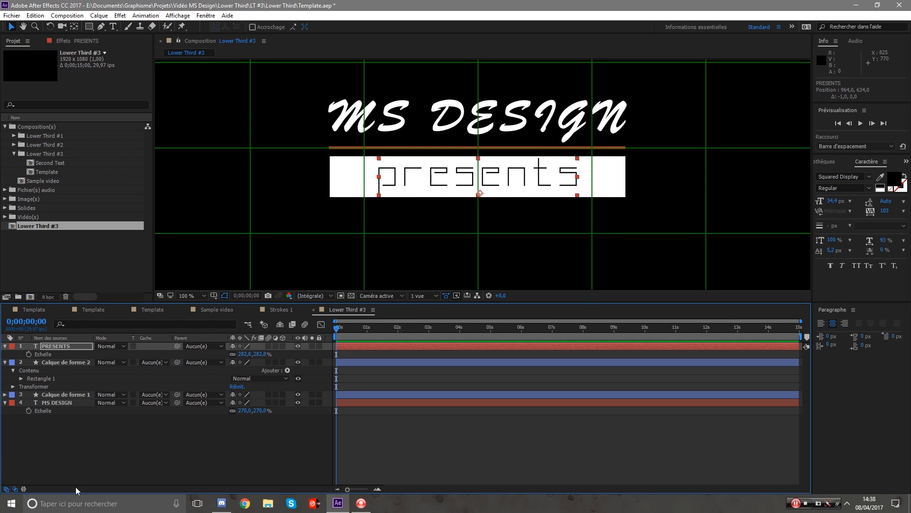
Set the PRESENTS text's scale to 280%, nudge it up to 964, 633 and deselect the layer.
click(261, 355)
text(2)
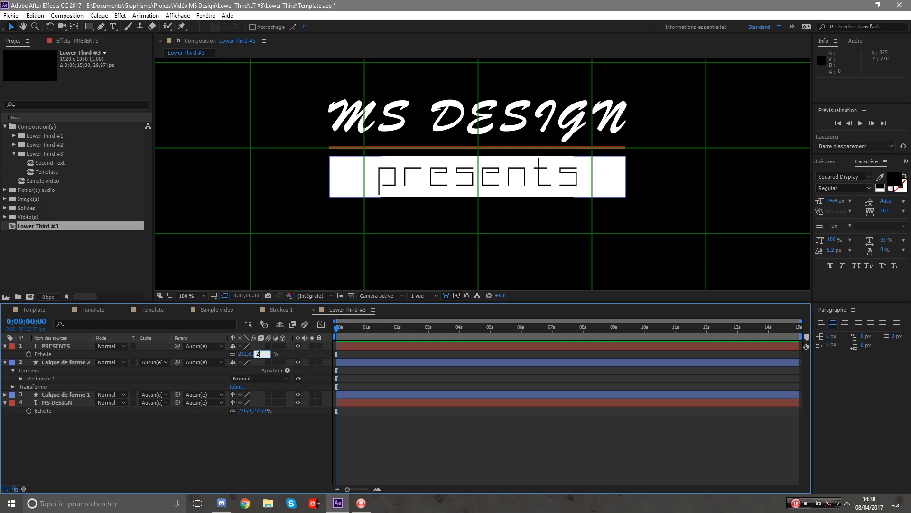
text(80)
key(Return)
key(Up)
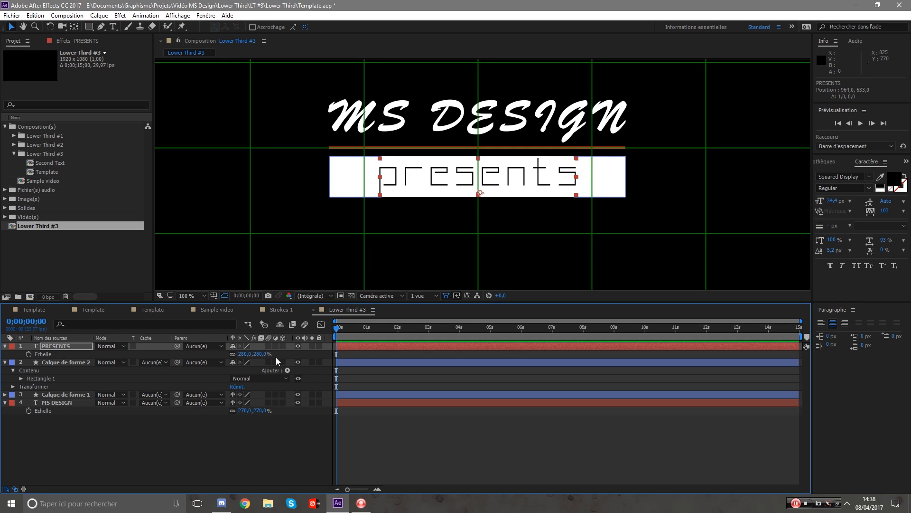
click(435, 432)
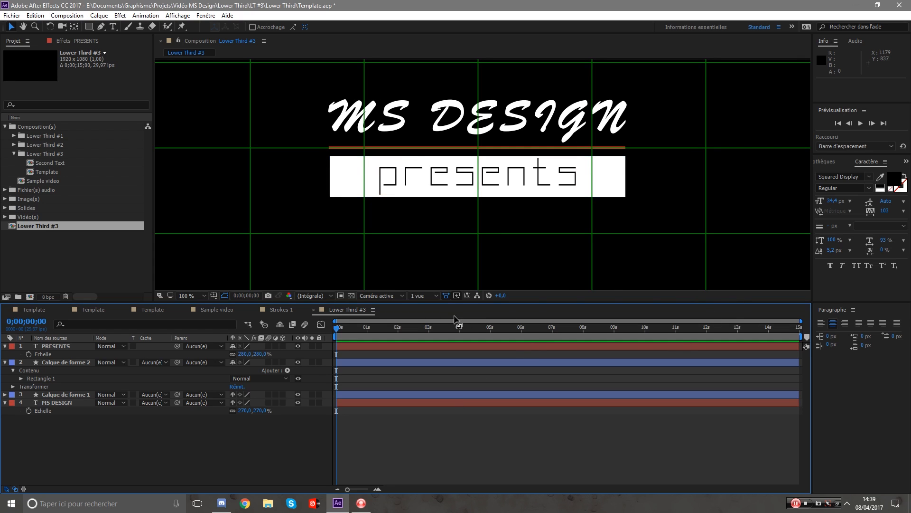
Turn on the transparency grid in the composition view and hide the proportional grid.
scroll(484, 227, down, 2)
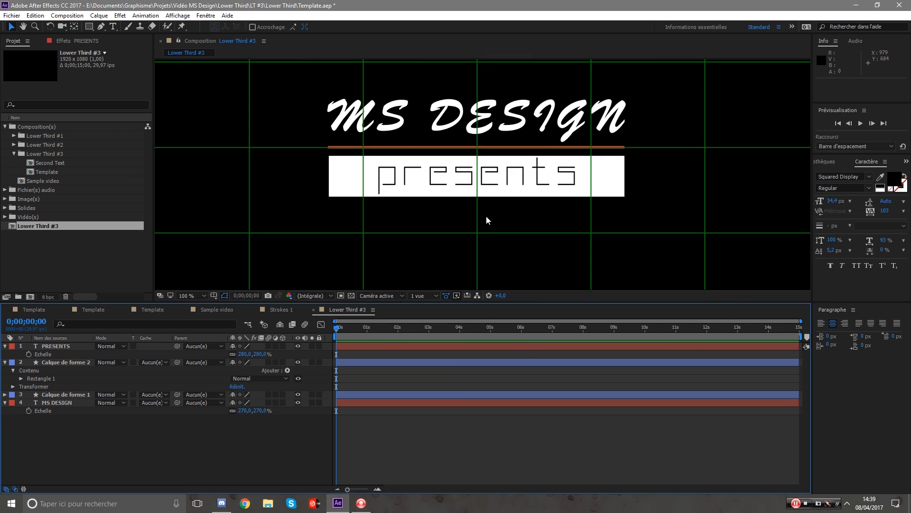
key(slash)
click(353, 294)
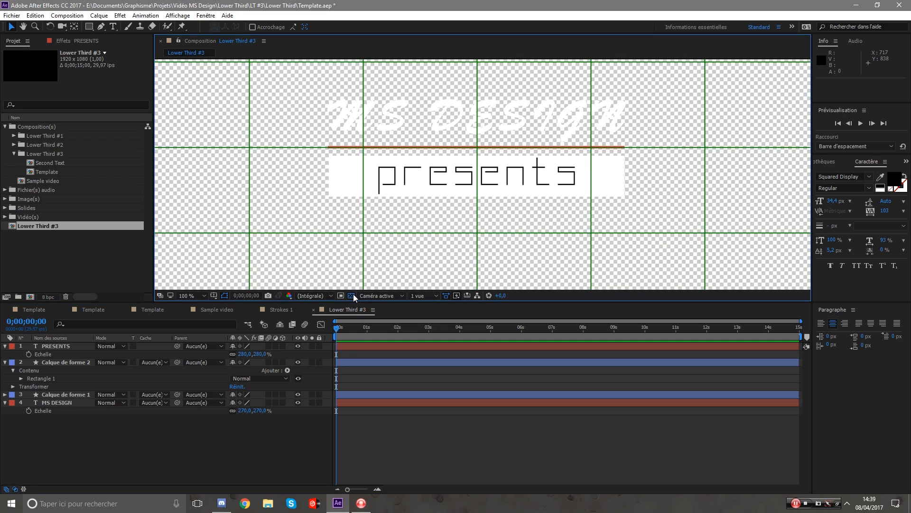
click(213, 296)
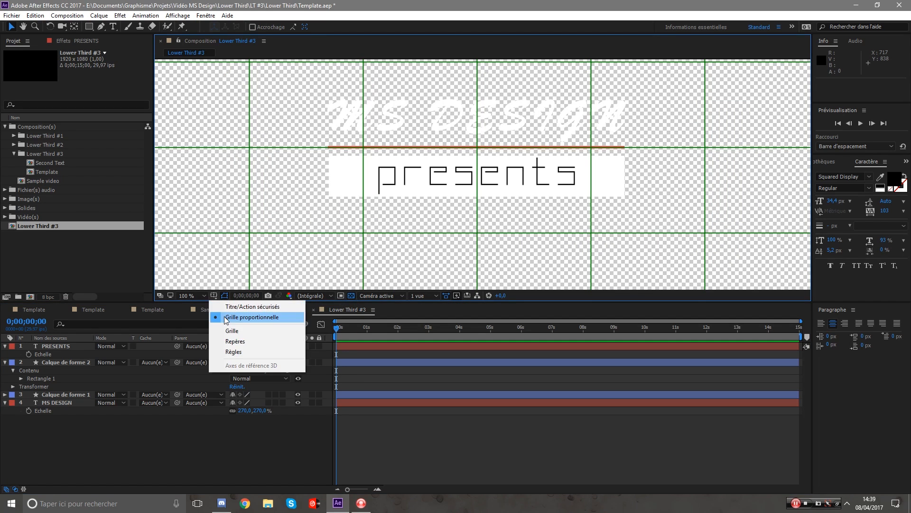
click(224, 316)
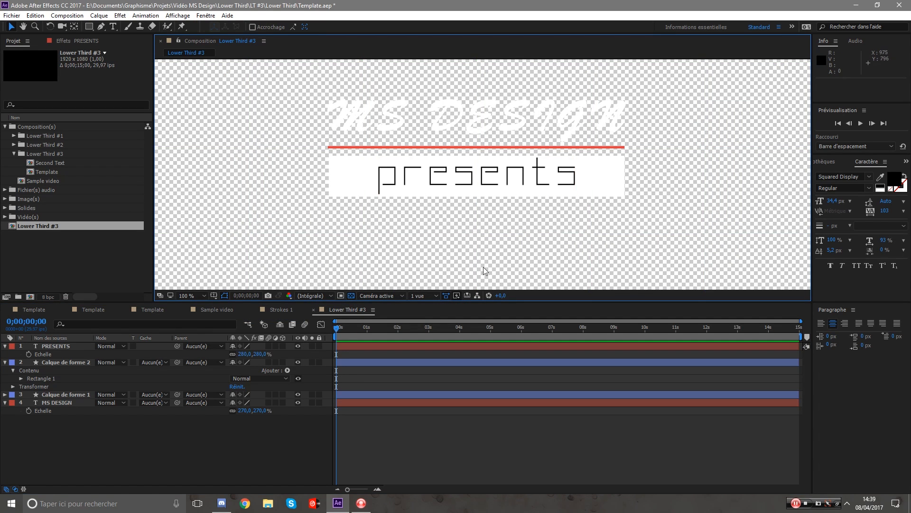
Collapse the expanded properties of the PRESENTS, rectangle and MS DESIGN layers in the timeline.
click(393, 177)
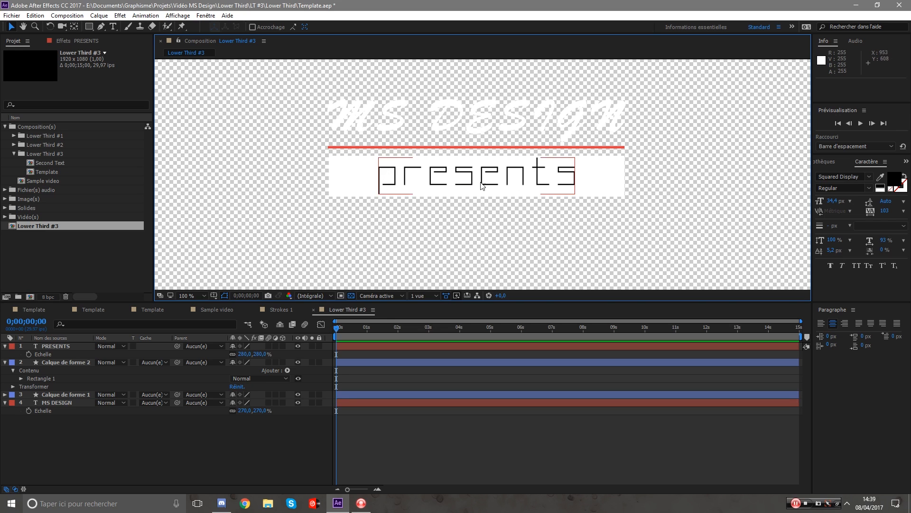
click(5, 362)
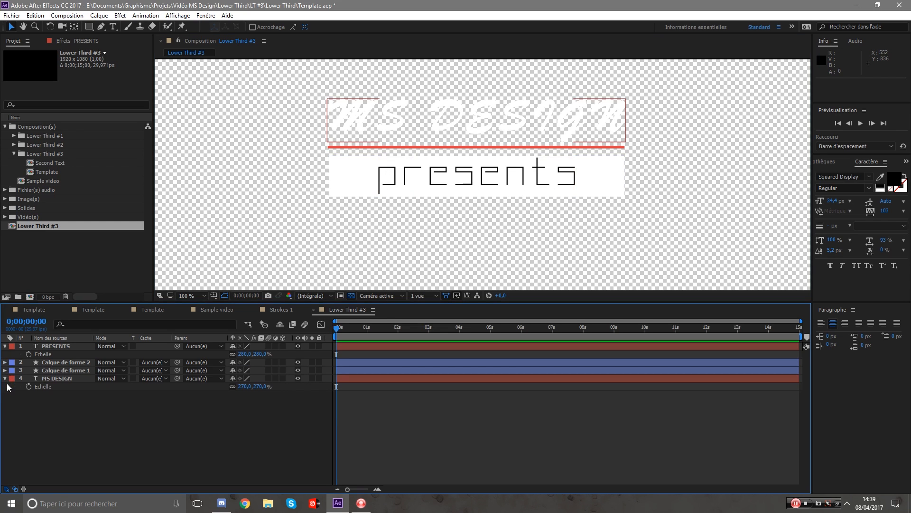
click(5, 378)
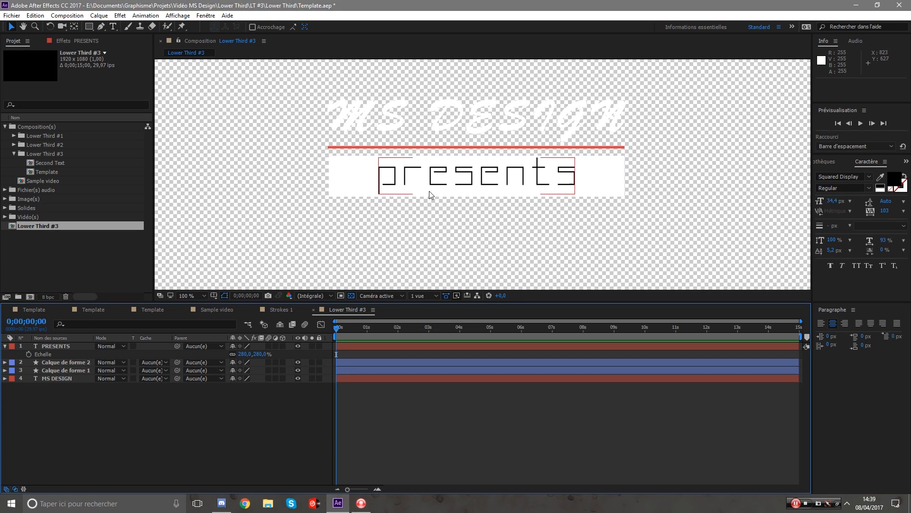
click(5, 346)
Rename the white rectangle's shape layer as Rectangle and select the PRESENTS text layer.
click(77, 354)
key(Return)
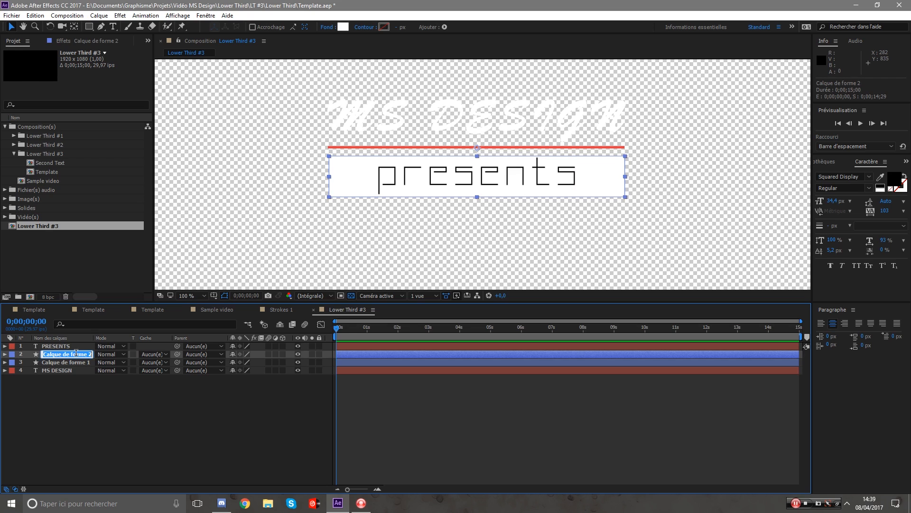
text(Rectangle)
key(Return)
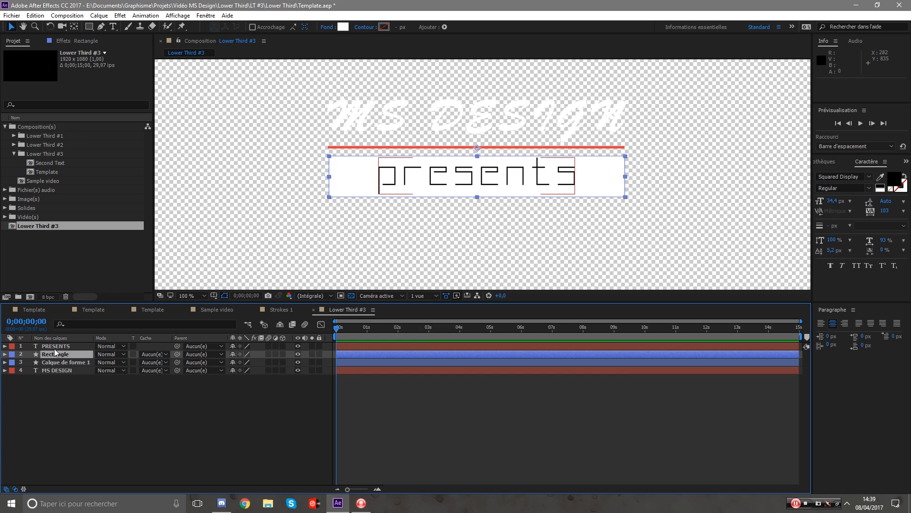
click(55, 346)
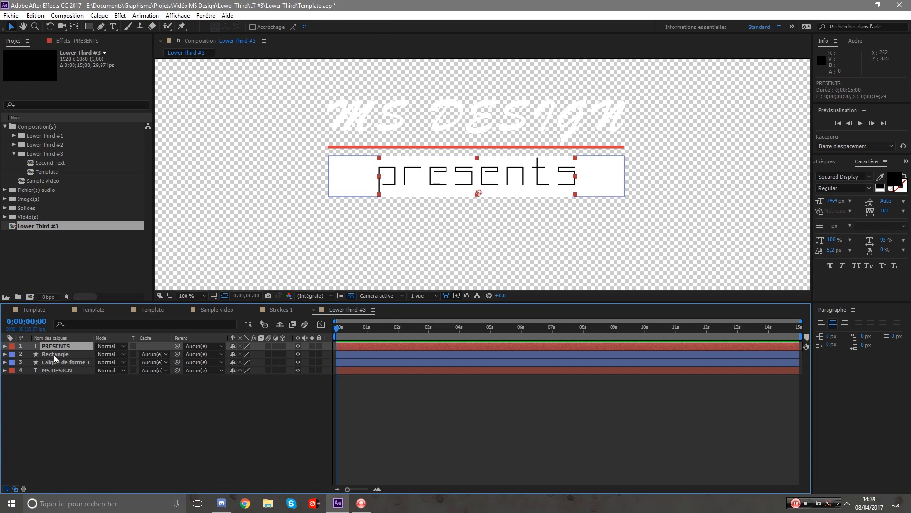
Set the Rectangle layer's track matte to Alpha inversé PRESENTS and deselect the layer.
click(53, 354)
click(152, 354)
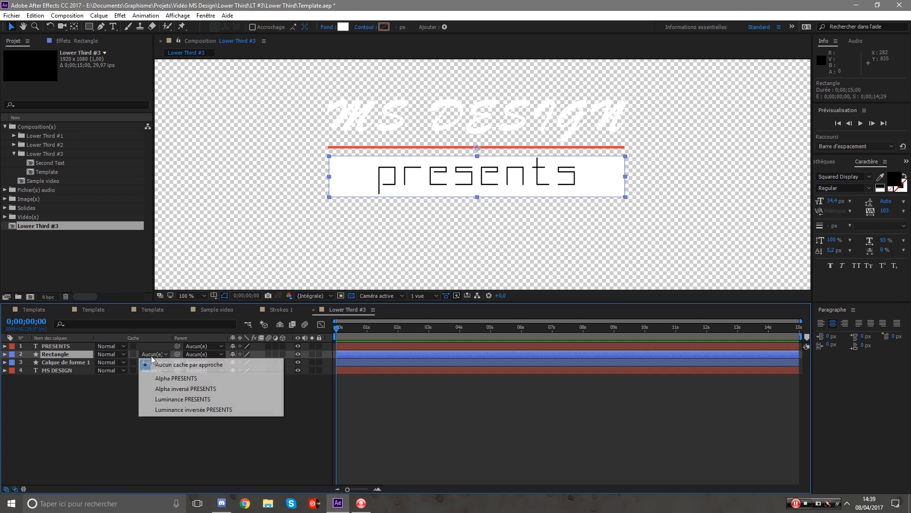
click(193, 389)
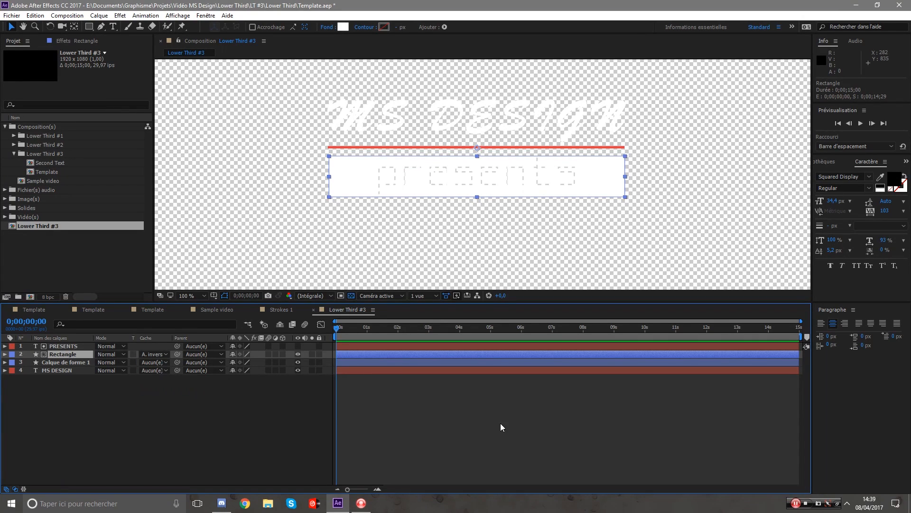
click(468, 200)
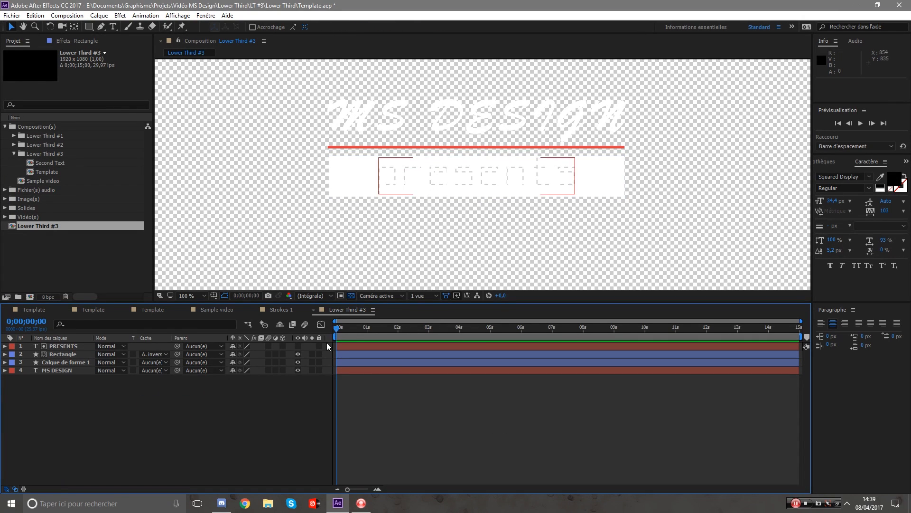
Precompose the PRESENTS and Rectangle layers together into a new composition named Précomp 1.
click(371, 346)
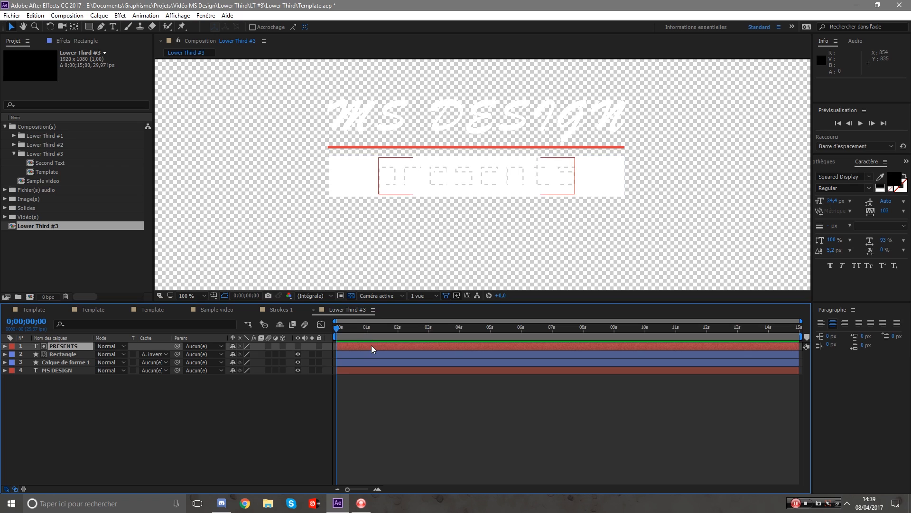
shift+click(373, 354)
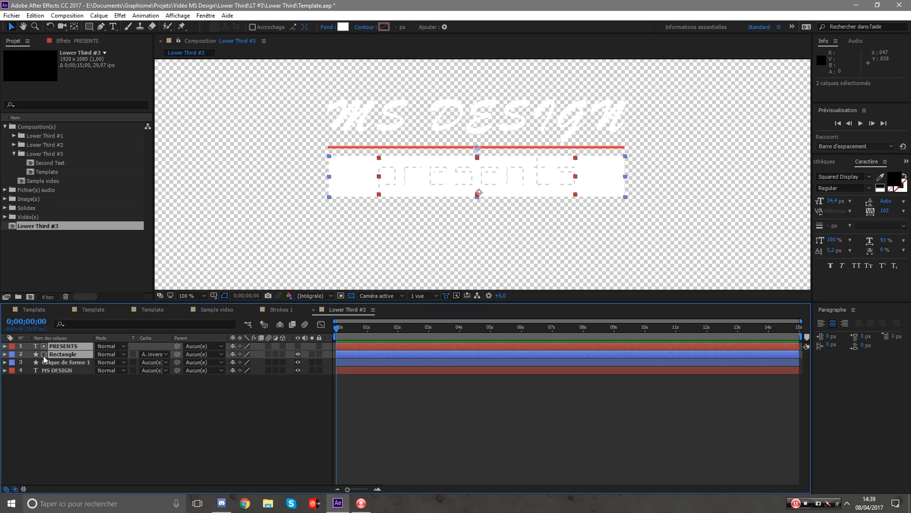
click(56, 384)
click(66, 356)
shift+click(65, 348)
click(99, 15)
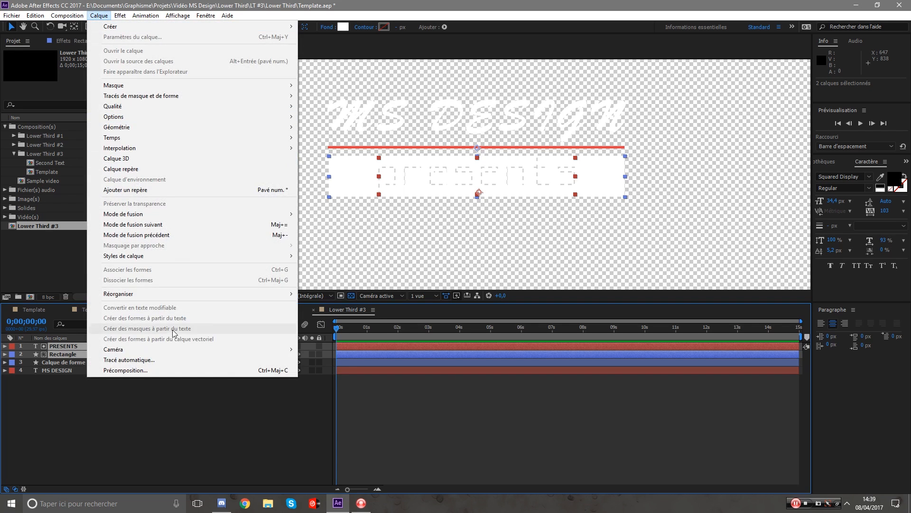
click(171, 369)
text(PRES)
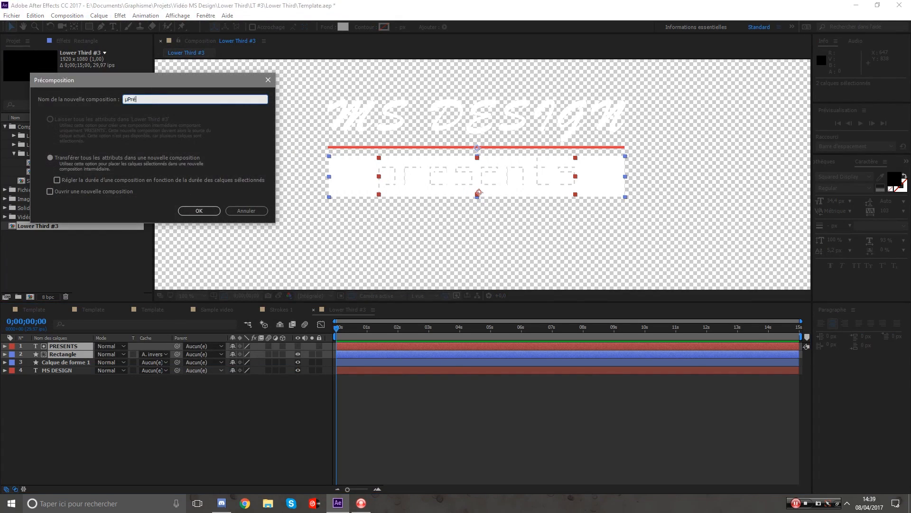
key(ctrl+a)
text(Pré&)
key(BackSpace)
key(BackSpace)
text(omp 1)
key(Return)
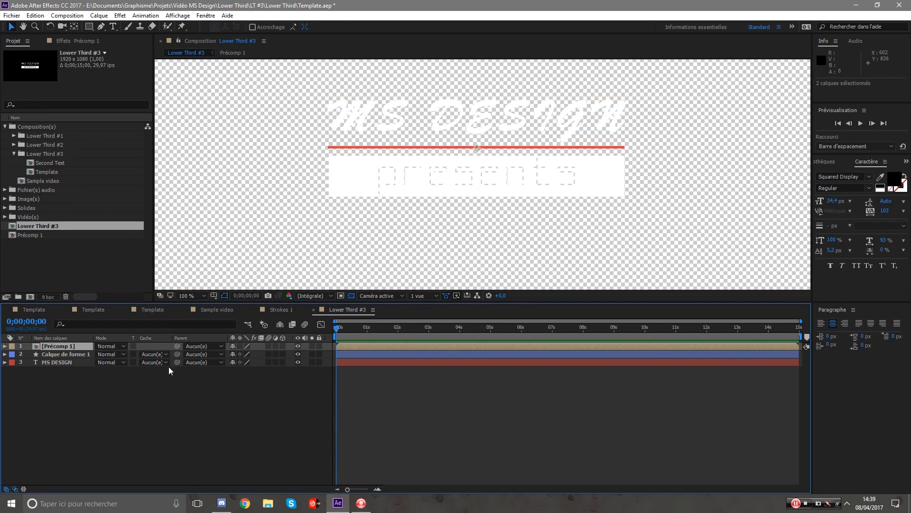
Rename the red line's shape layer as Trait.
click(79, 354)
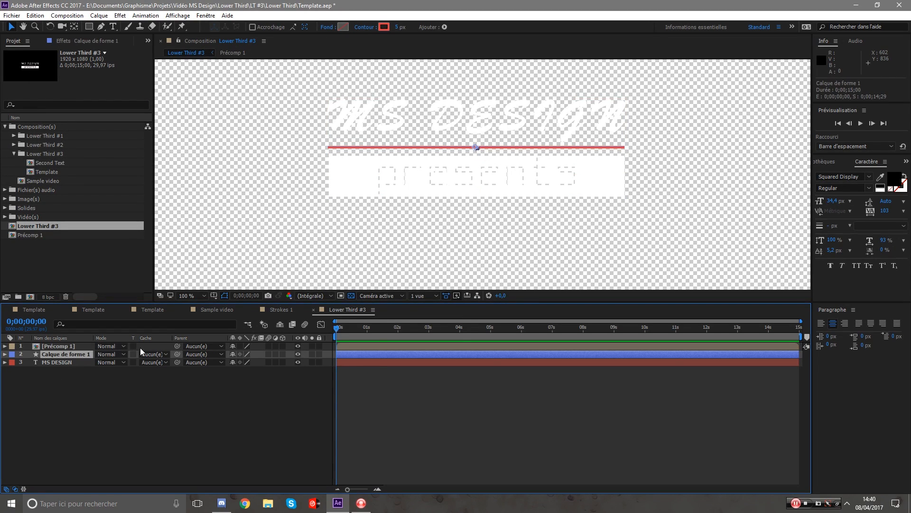
key(Return)
text(Trait)
key(Return)
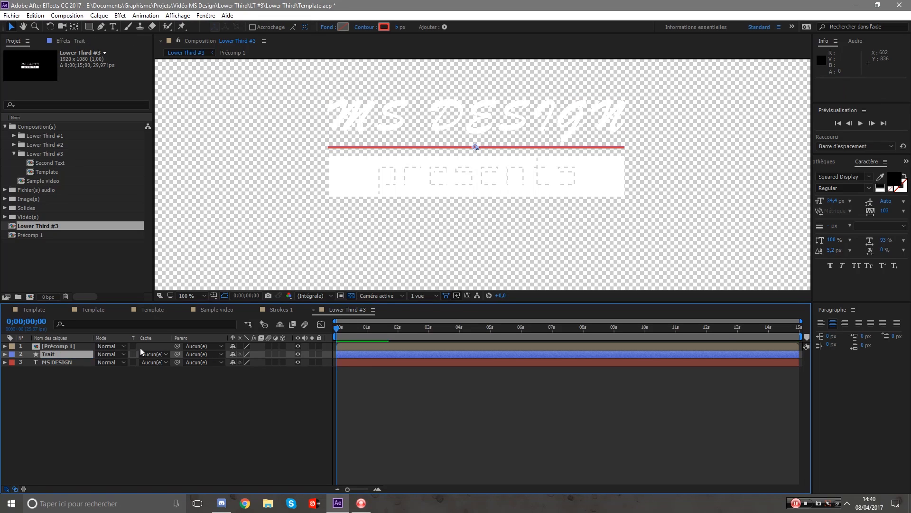
Turn off the transparency grid in the composition view.
click(214, 296)
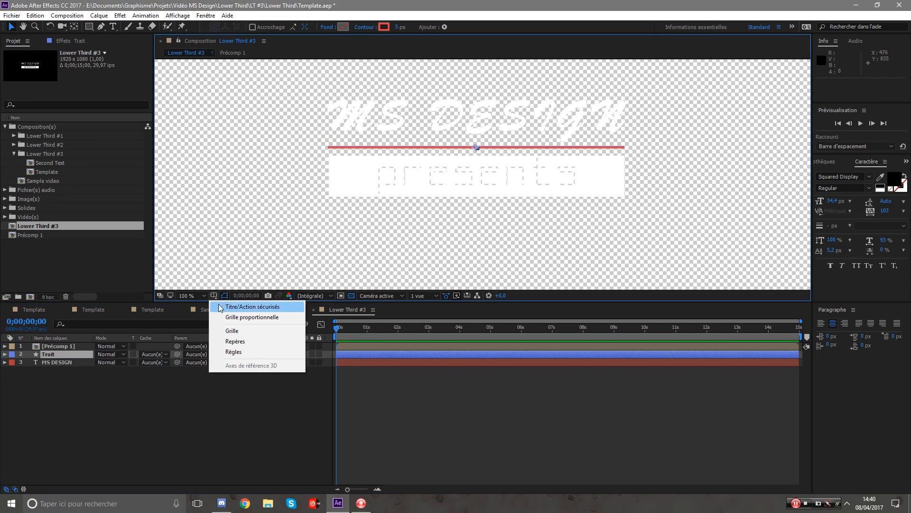
click(354, 296)
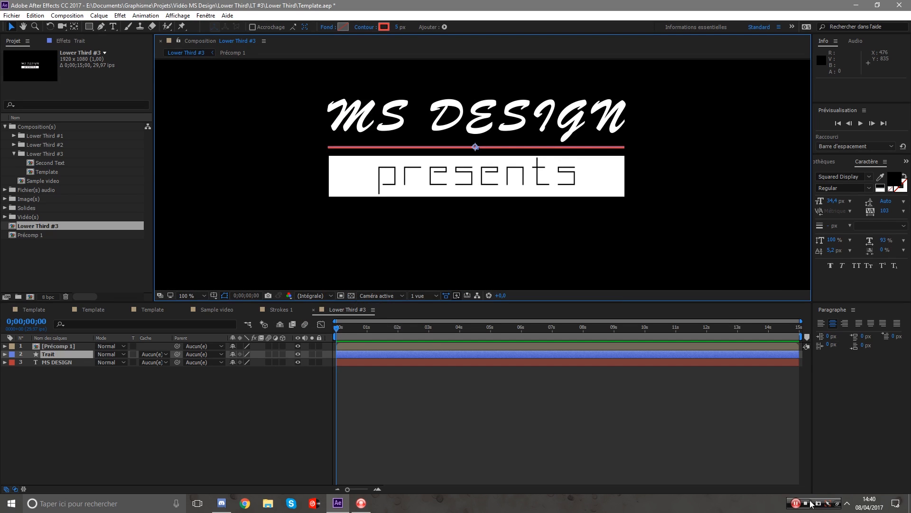
click(796, 504)
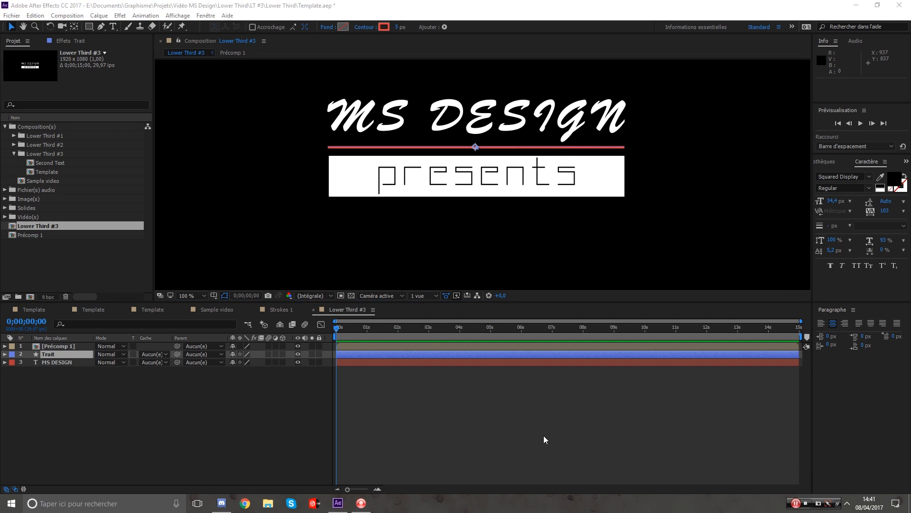
Reveal the Trait layer's Scale property and add a 100% keyframe at 0;00;01;08.
drag(376, 328, 388, 327)
drag(525, 344, 287, 316)
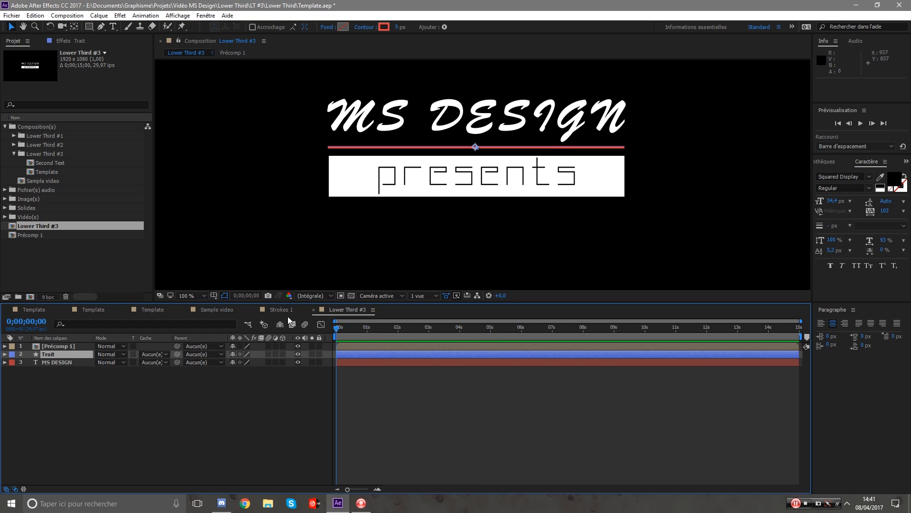
click(50, 355)
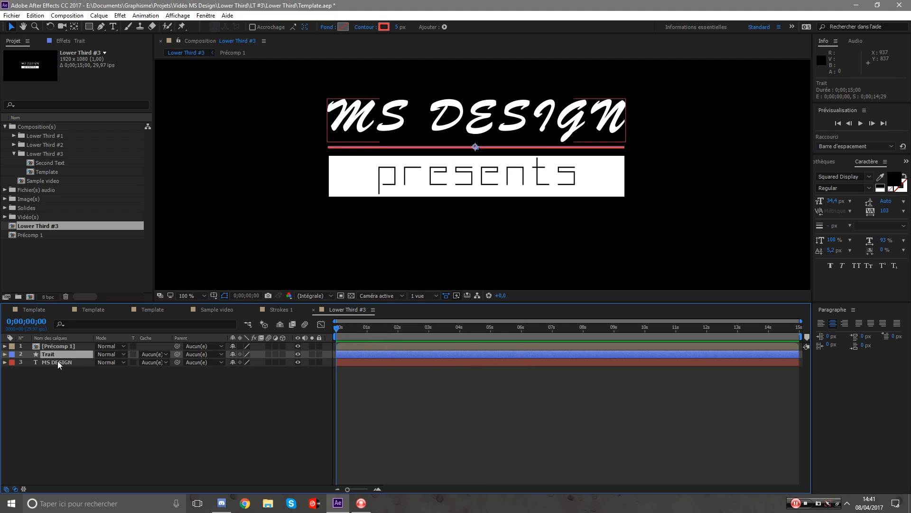
key(s)
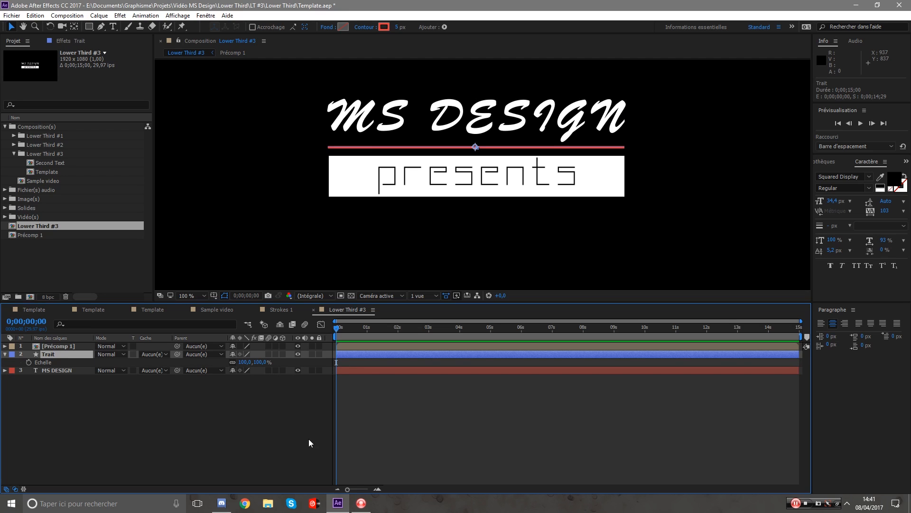
drag(350, 331, 376, 329)
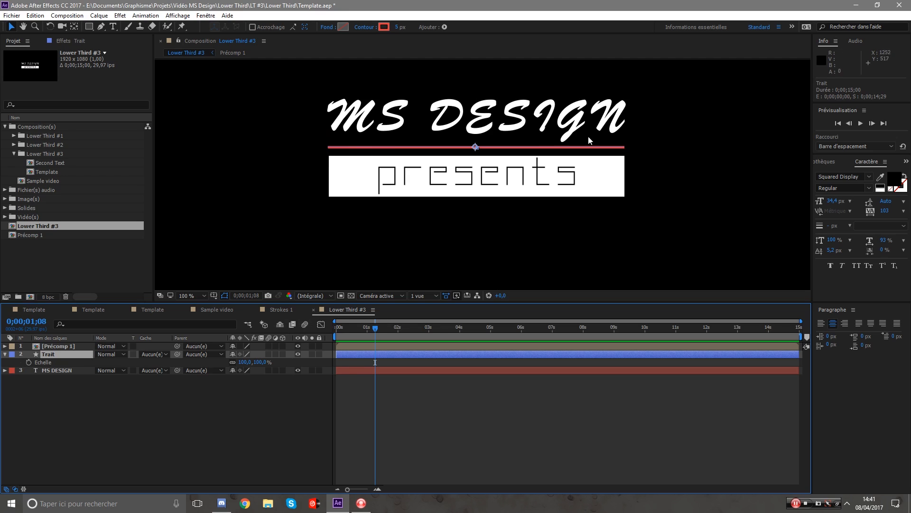
click(28, 362)
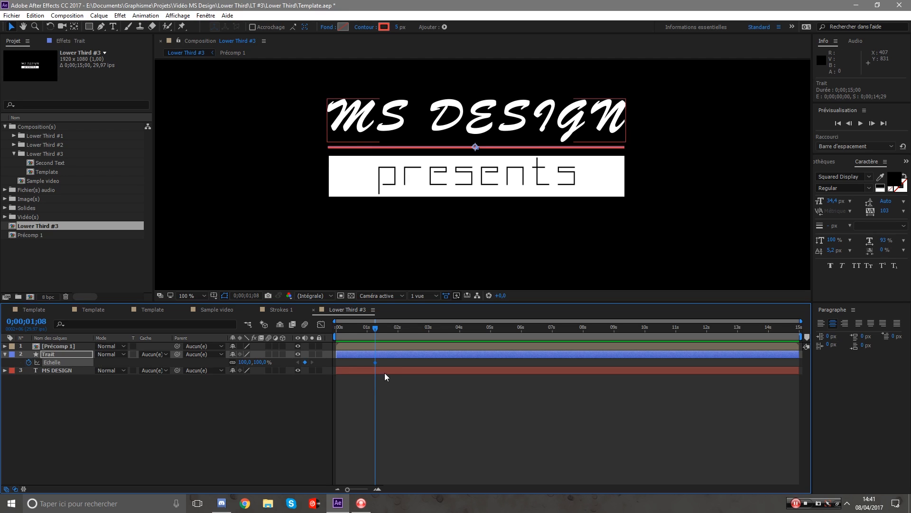
Move the playhead back to 0;00;00;00 and unlink the Trait layer's scale proportions.
drag(375, 328, 273, 324)
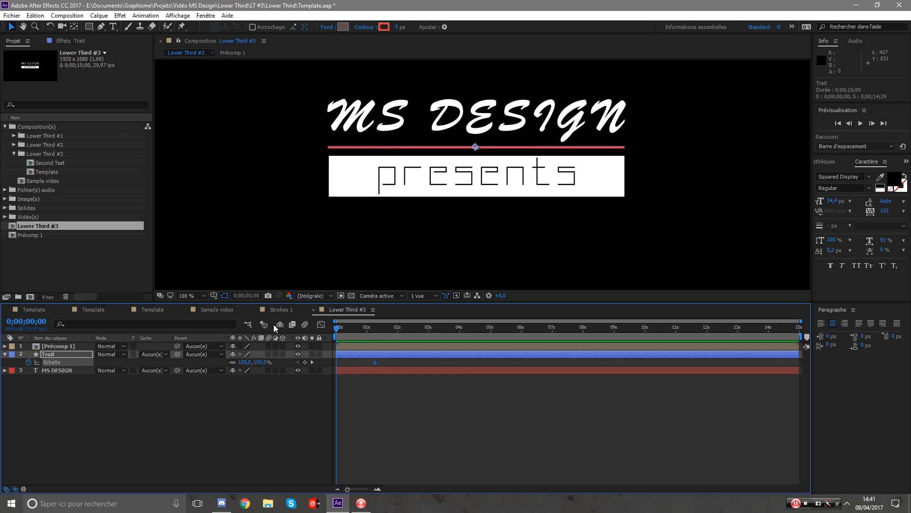
click(233, 362)
drag(245, 362, 148, 368)
key(ctrl+z)
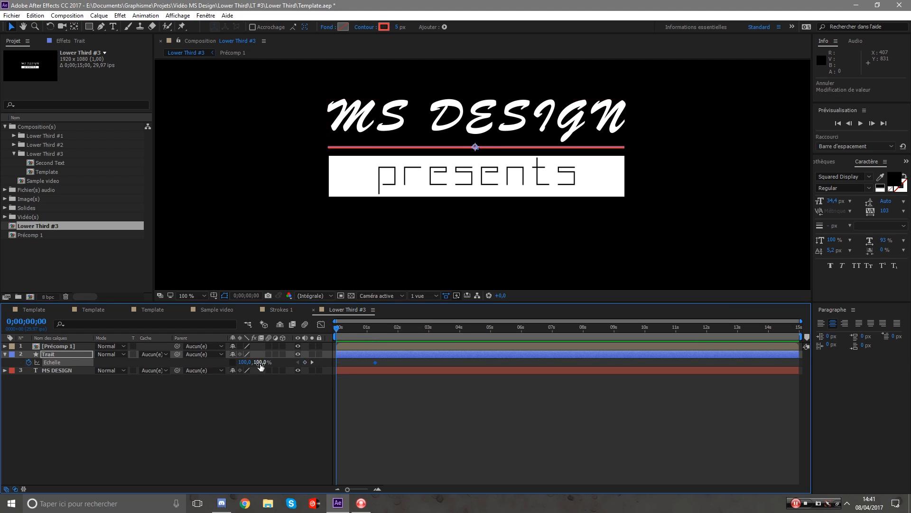
drag(260, 363, 689, 305)
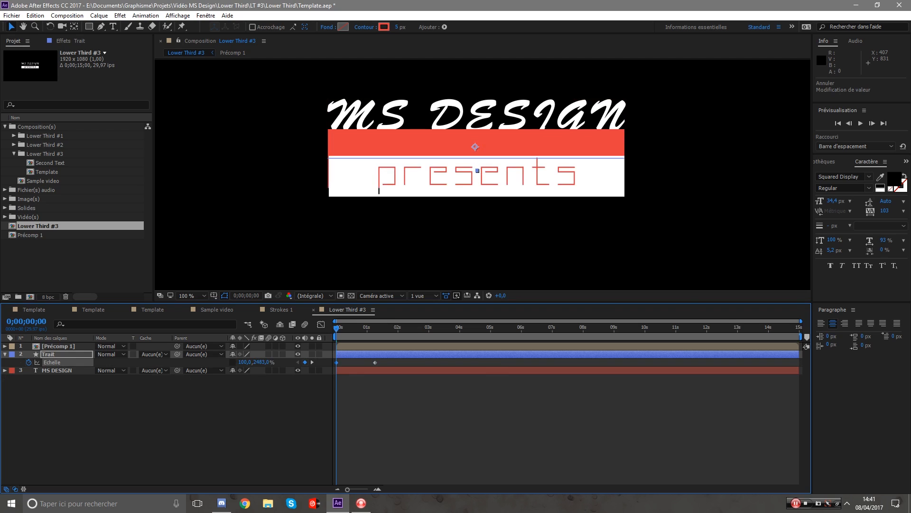
key(ctrl+z)
drag(245, 362, 177, 378)
key(ctrl+z)
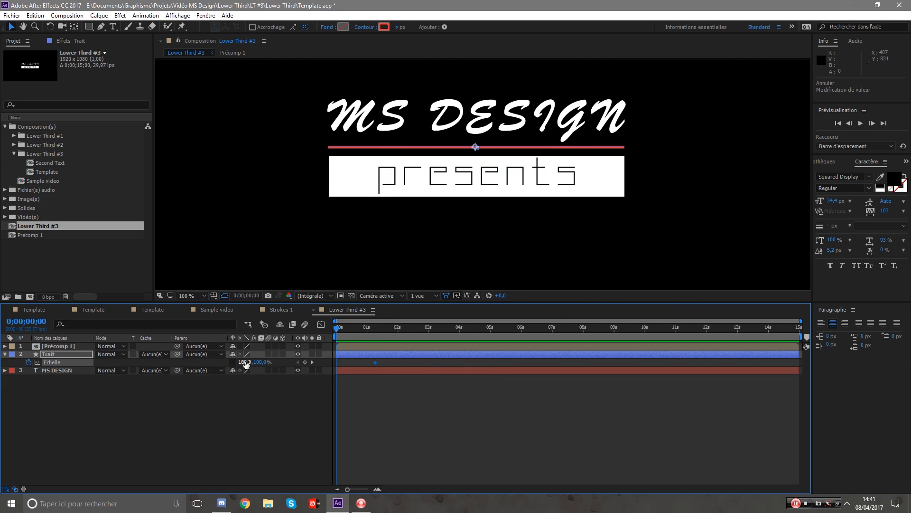
Set the Trait layer's horizontal scale to 0% at 0;00;00;00 and deselect the layer.
click(246, 362)
text(0)
key(Return)
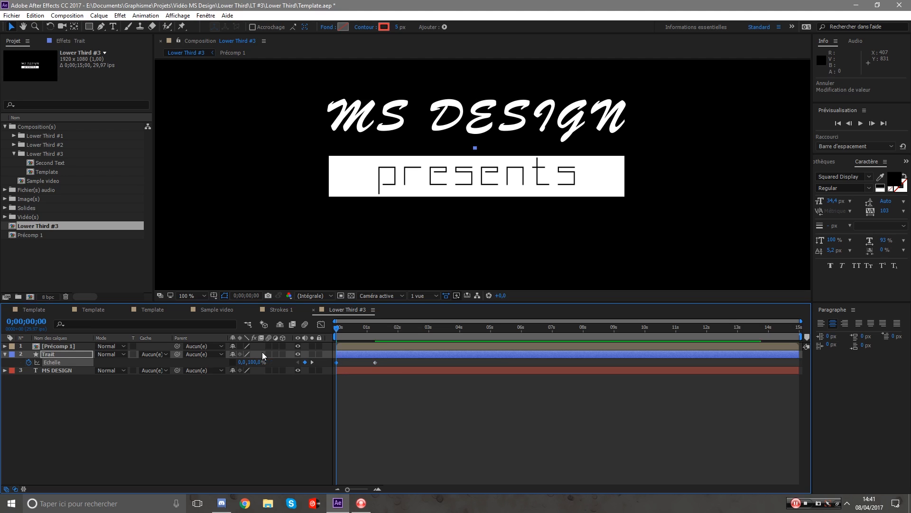
click(464, 449)
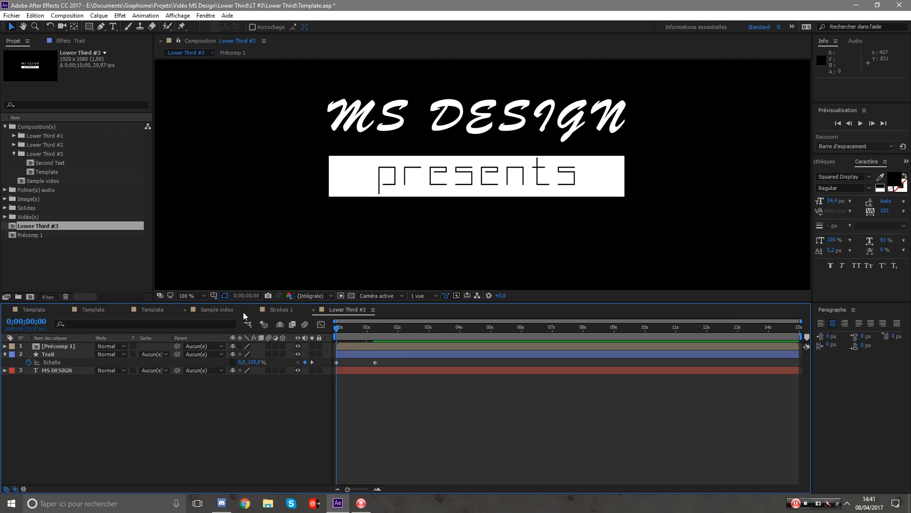
Preview the red line's scale animation from the start and park the playhead at 0;00;01;09.
key(space)
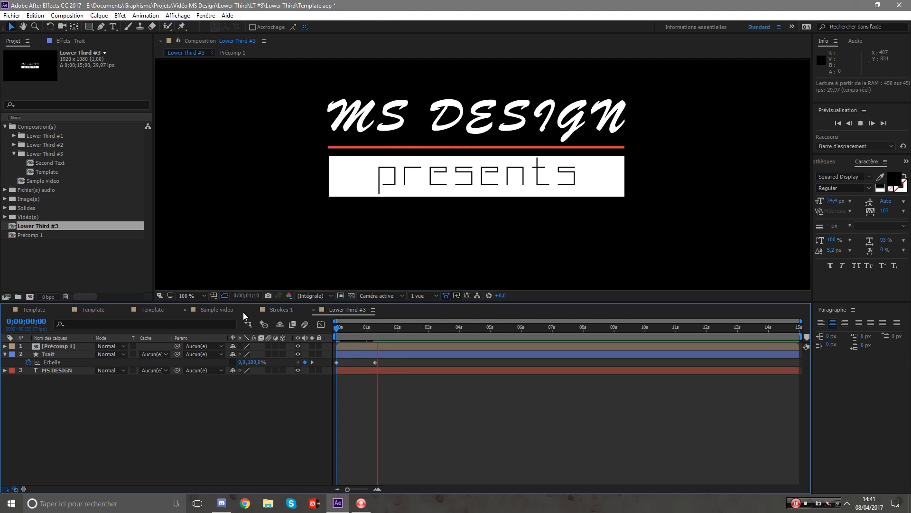
key(space)
key(space)
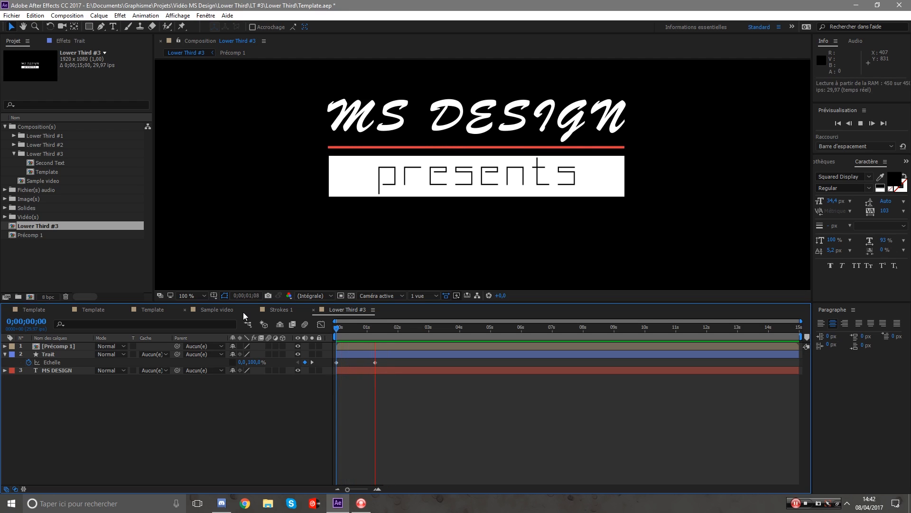
click(398, 327)
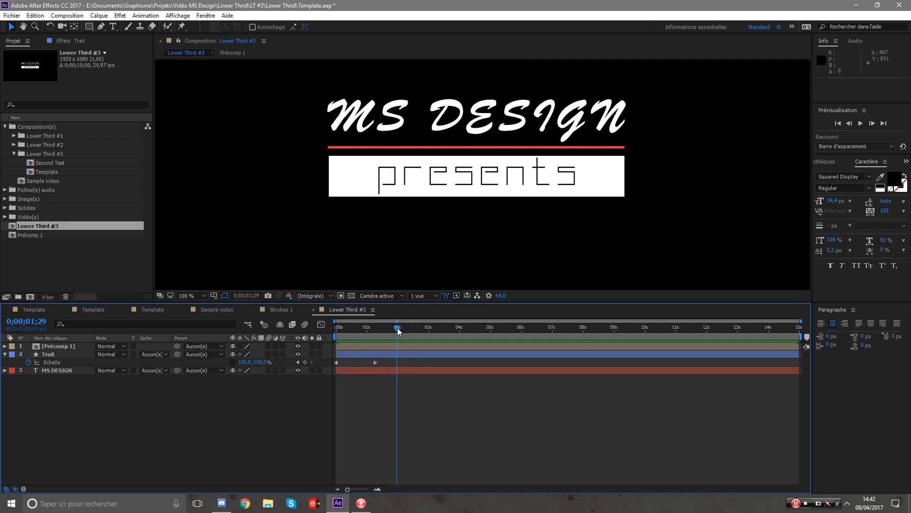
drag(398, 331, 377, 338)
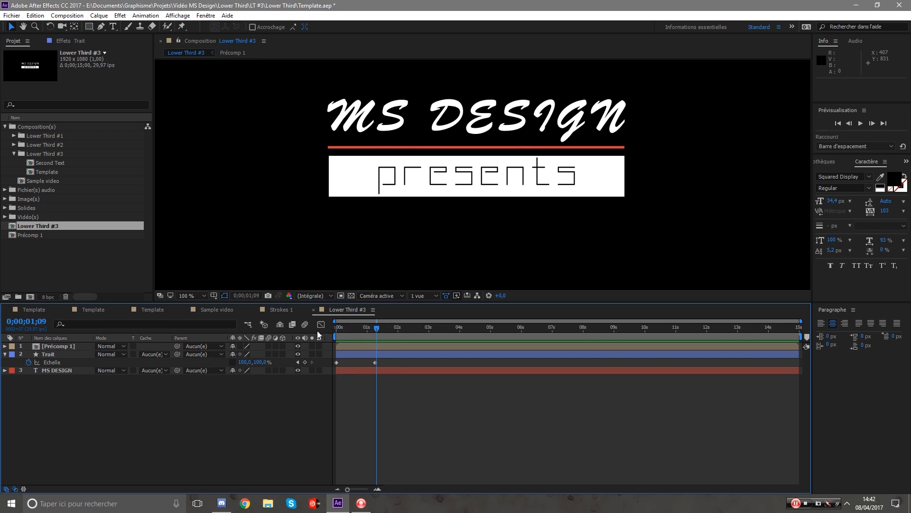
Show the Trait layer's Scale keyframes in the graph editor and apply Easy Ease to both.
click(320, 326)
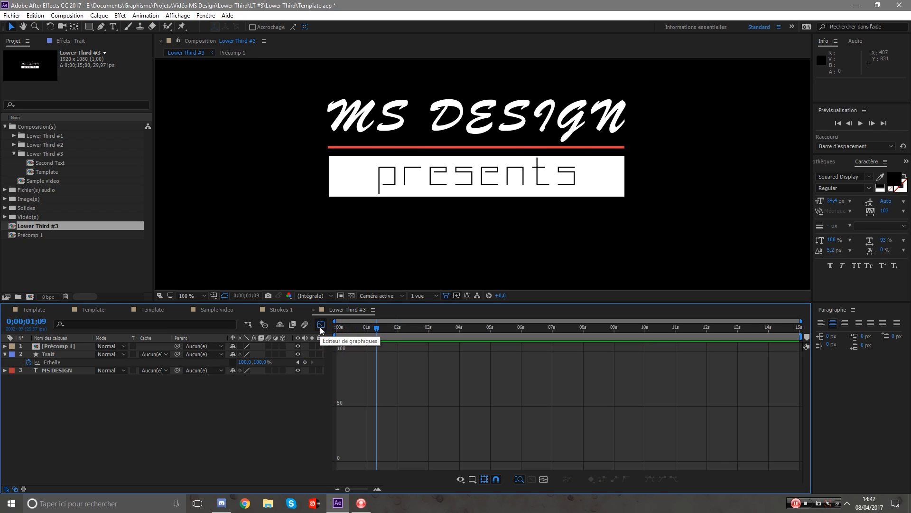
click(56, 363)
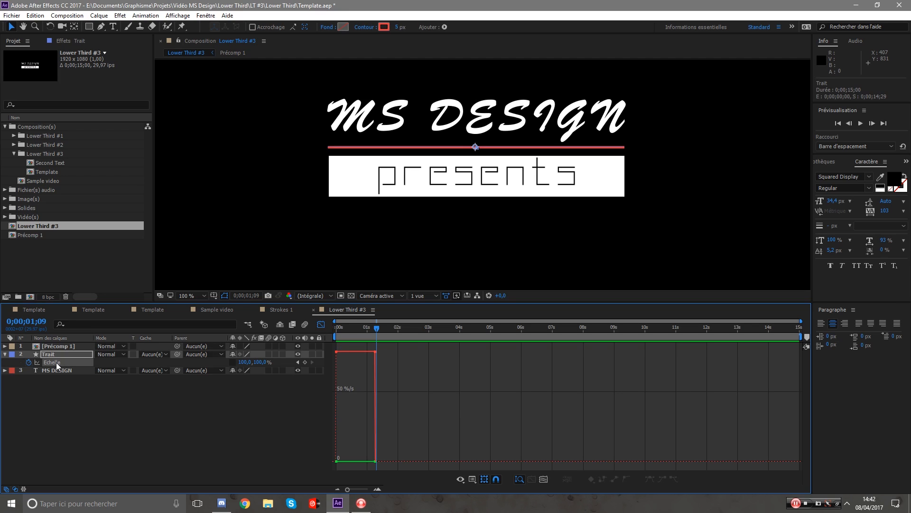
click(56, 362)
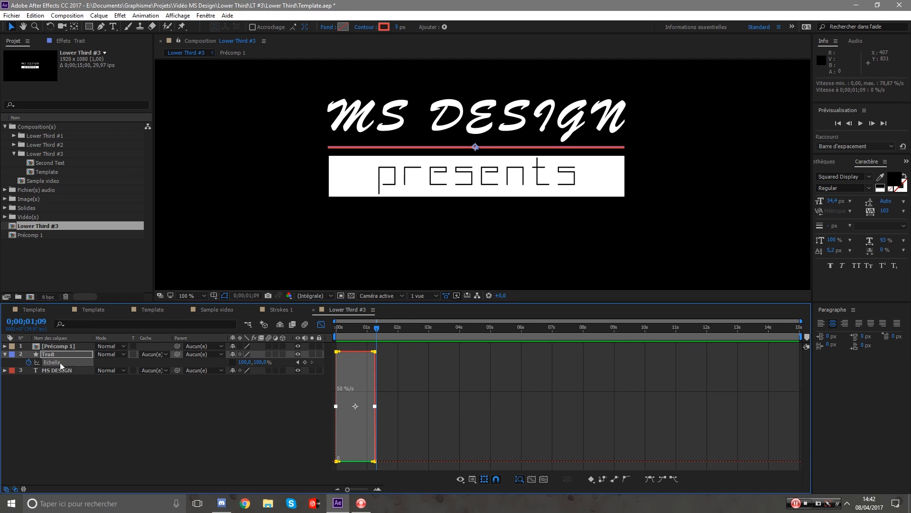
click(653, 479)
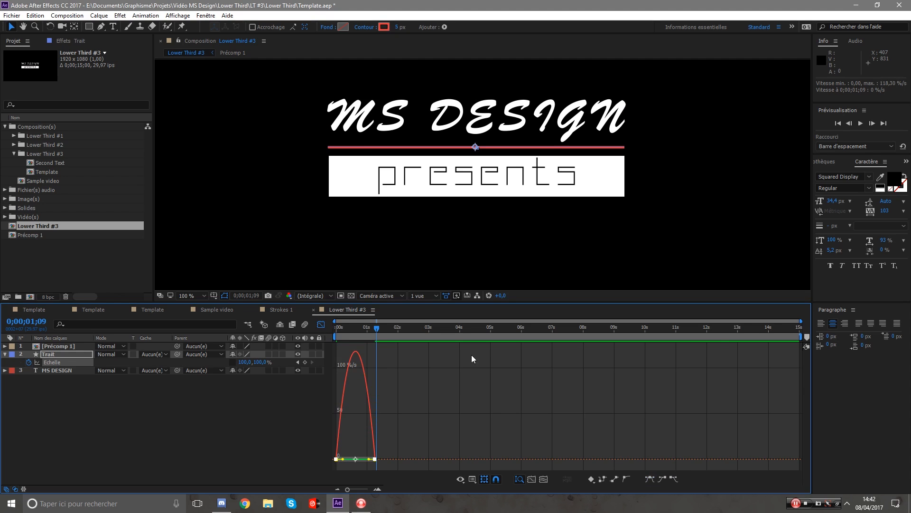
Reshape the Scale speed curve by extending the last keyframe's incoming influence to about 86%, keeping its speed at 0 %/s.
drag(801, 325, 448, 322)
click(473, 479)
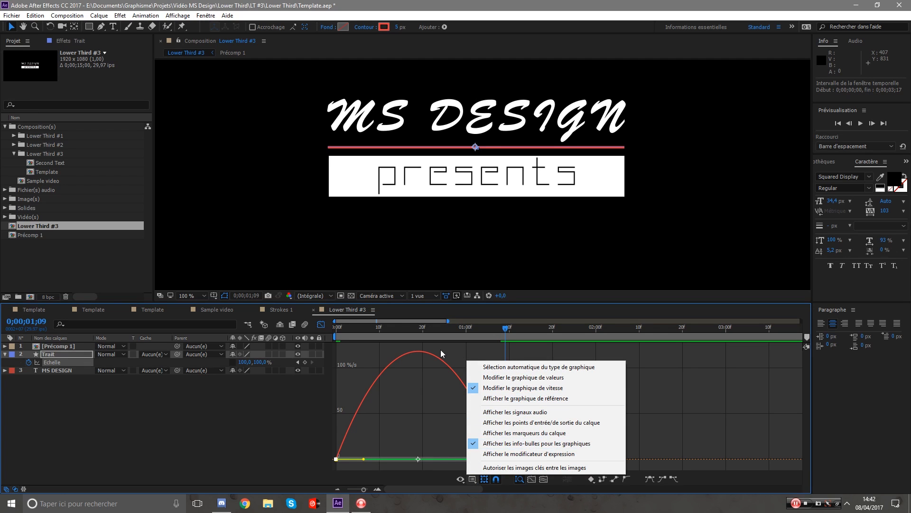
click(428, 338)
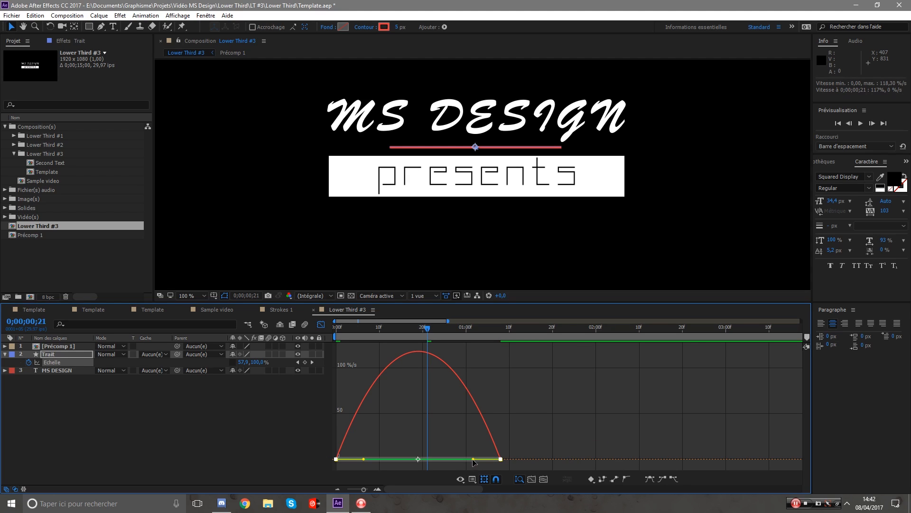
drag(474, 459, 431, 461)
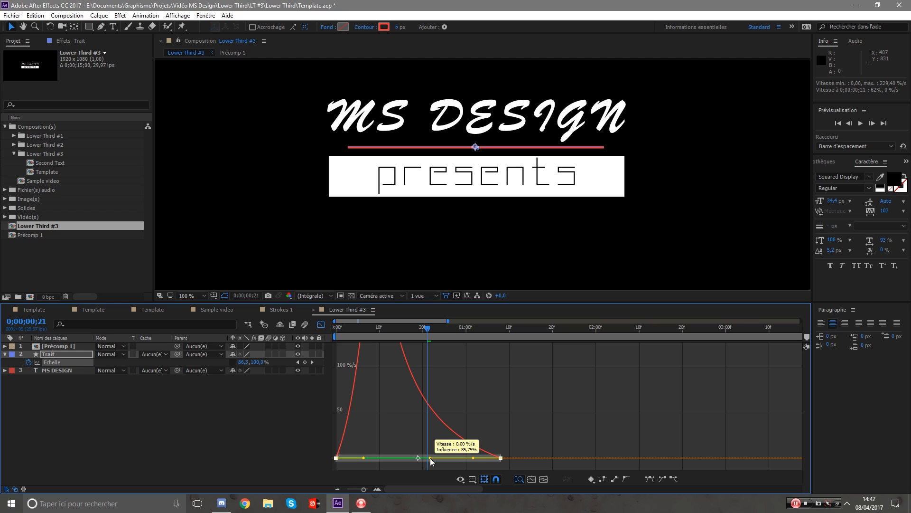
Return from the graph editor to the layer timeline and preview the red line's eased scale animation.
click(318, 324)
key(space)
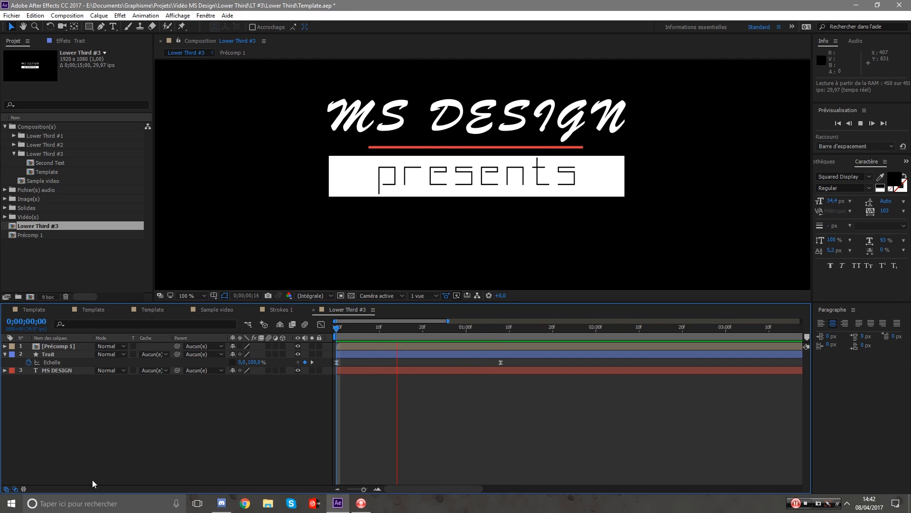
key(space)
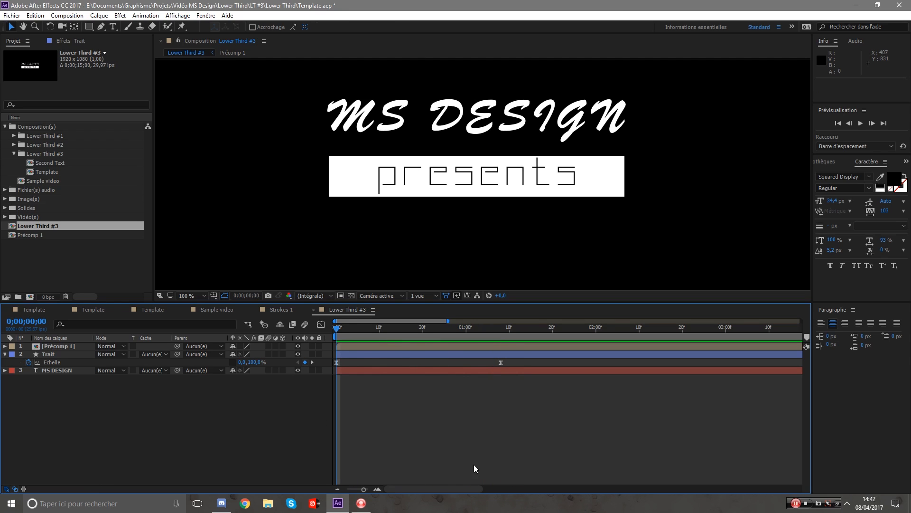
Move the playhead to 0;00;01;09, show the full composition frame and hide the Précomp 1 layer.
drag(386, 340, 505, 334)
scroll(451, 230, down, 2)
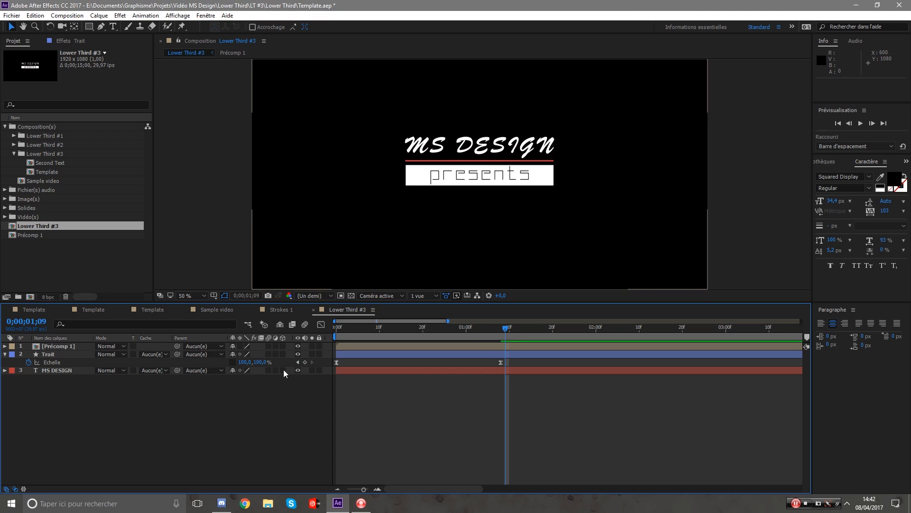
click(308, 378)
click(298, 346)
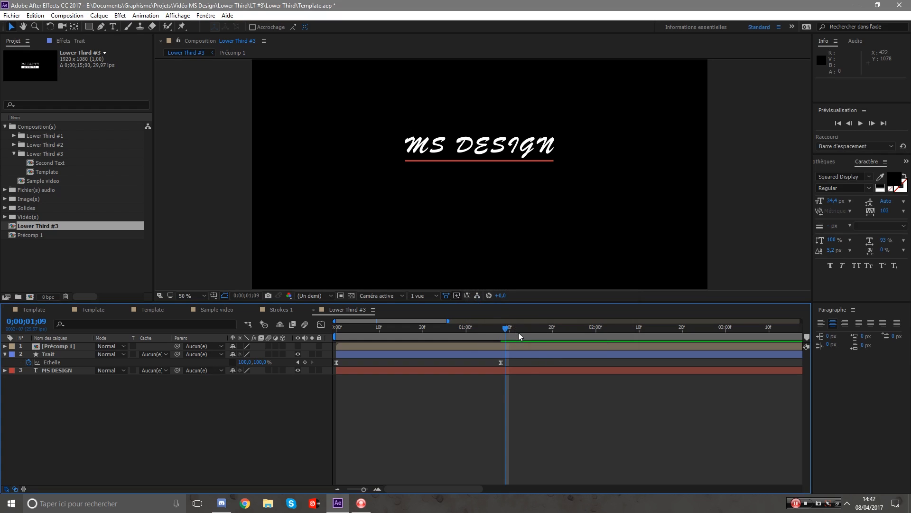
Add a Position keyframe to the MS DESIGN text layer at 0;00;02;00.
drag(519, 333, 596, 333)
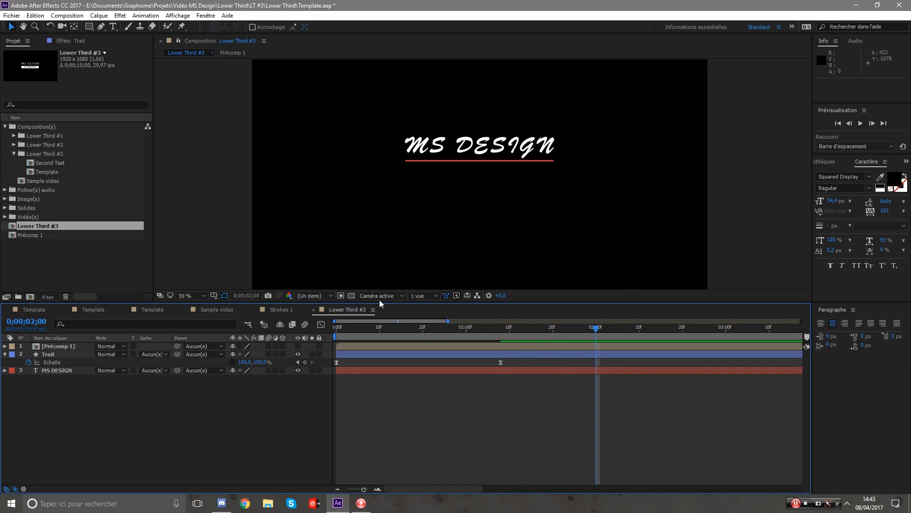
click(58, 371)
click(60, 372)
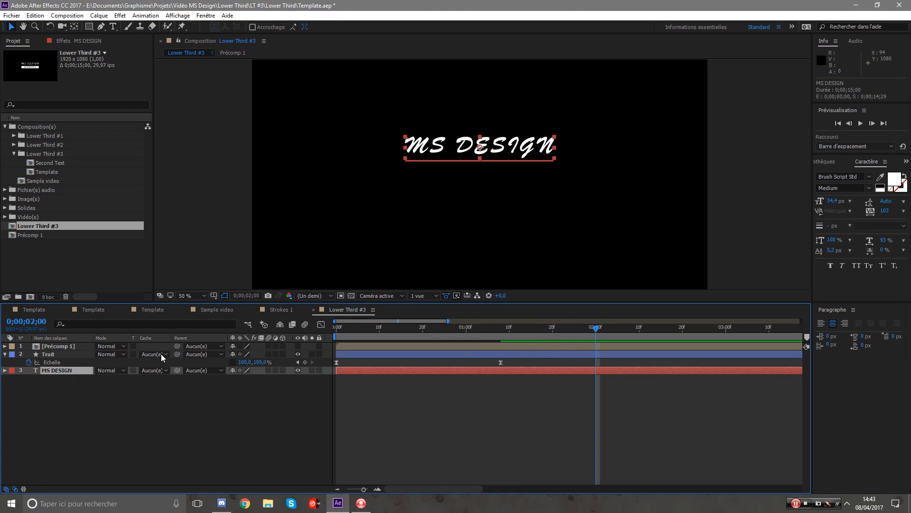
key(p)
click(29, 379)
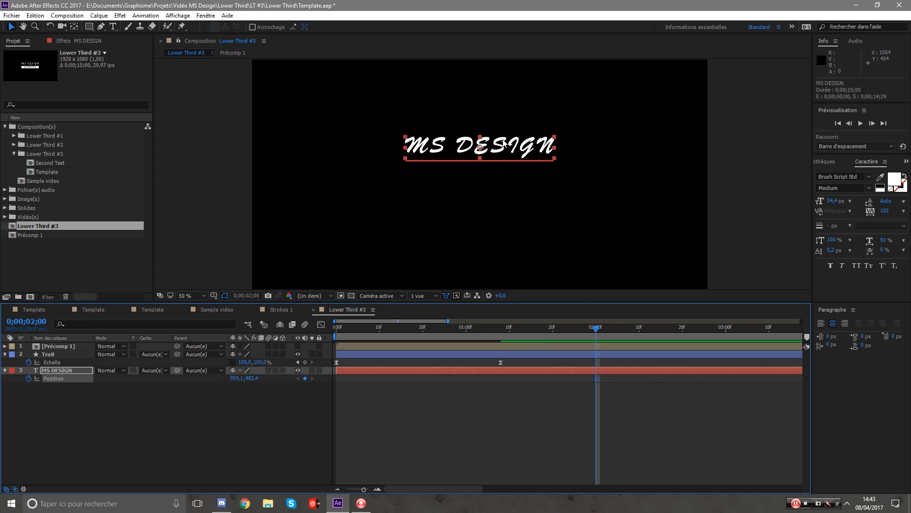
At 0;00;00;12, move the MS DESIGN title straight down below the red line to position 959,1, 602,4 and deselect it.
drag(596, 330, 386, 335)
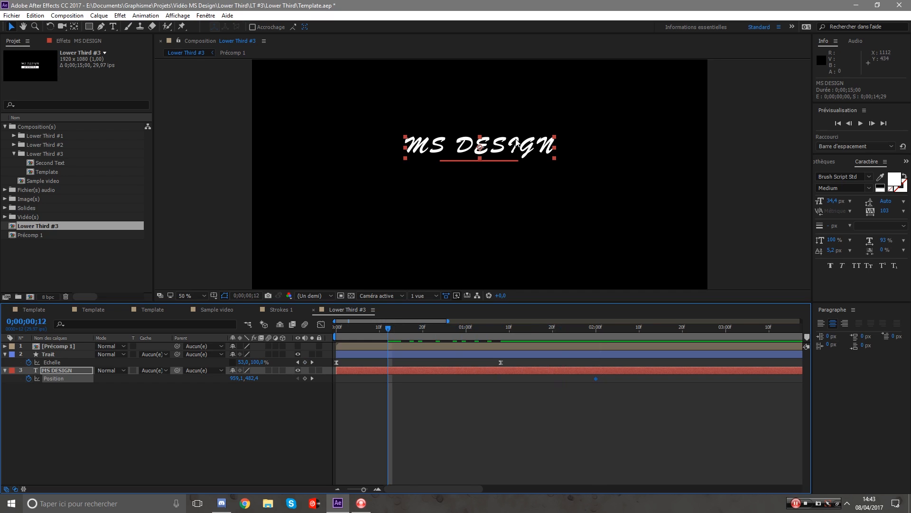
drag(519, 147, 522, 176)
click(493, 448)
Preview the title's rising movement and scrub the playhead to 0;00;01;24.
key(space)
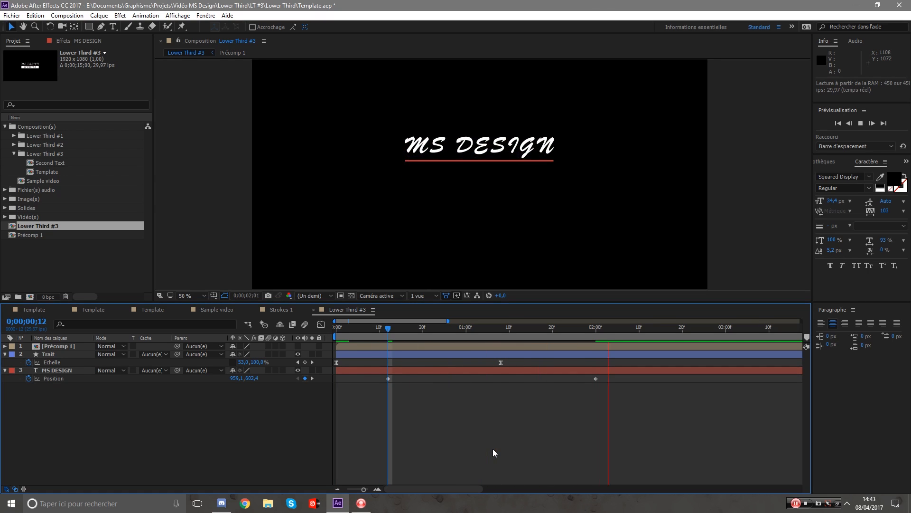
key(space)
drag(492, 328, 552, 328)
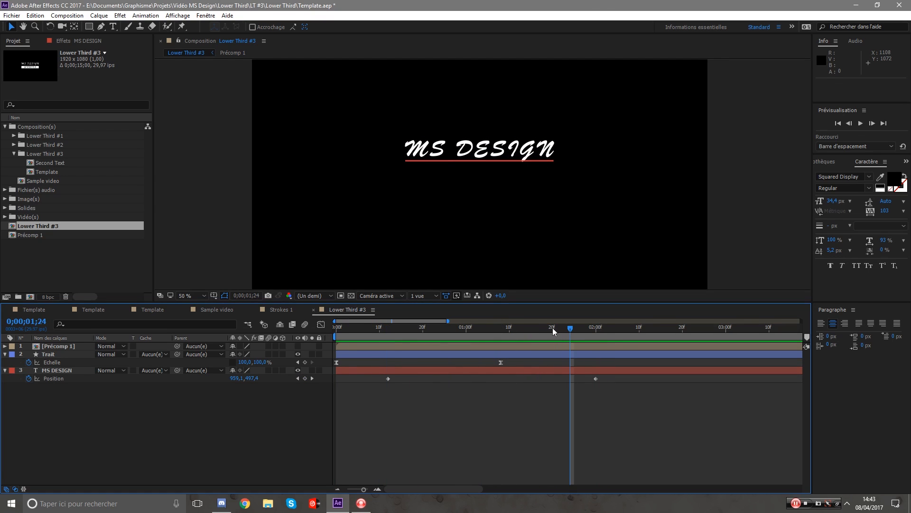
Apply Easy Ease to the MS DESIGN Position keyframes and extend the last keyframe's incoming influence in the speed graph.
click(321, 325)
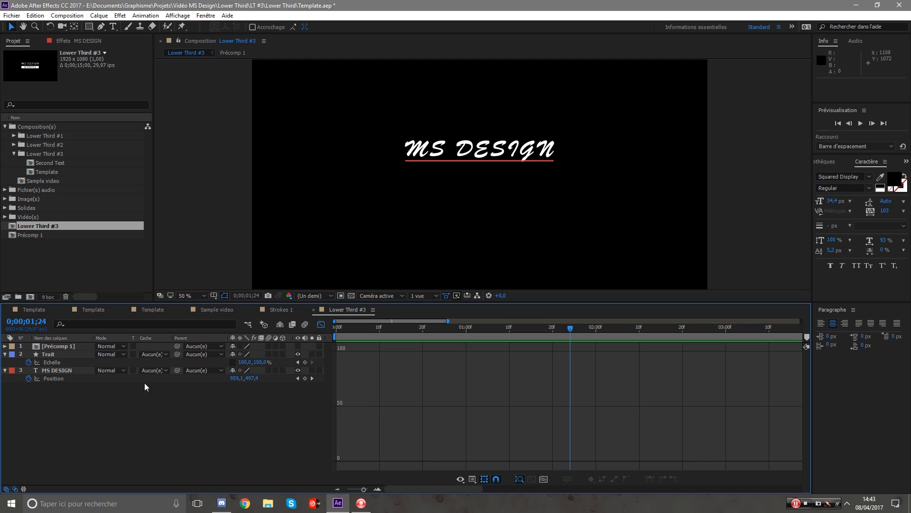
click(54, 378)
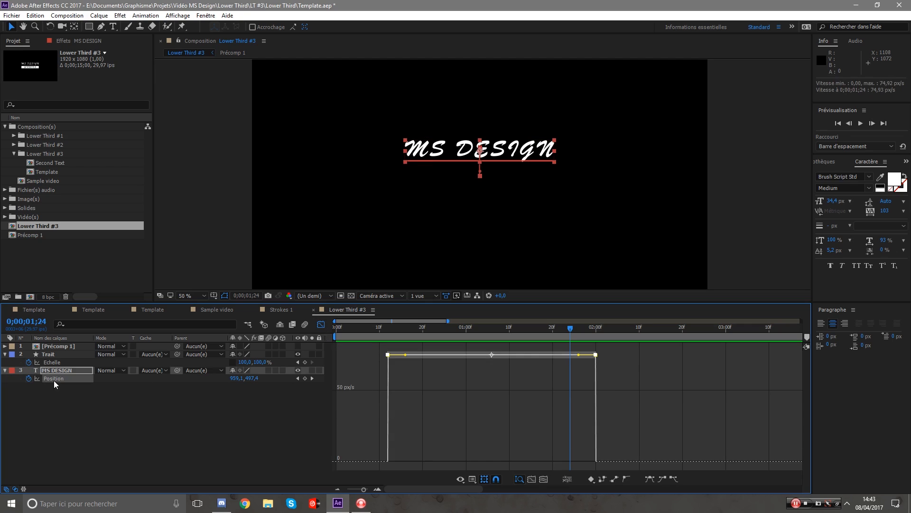
click(649, 479)
drag(559, 459, 507, 459)
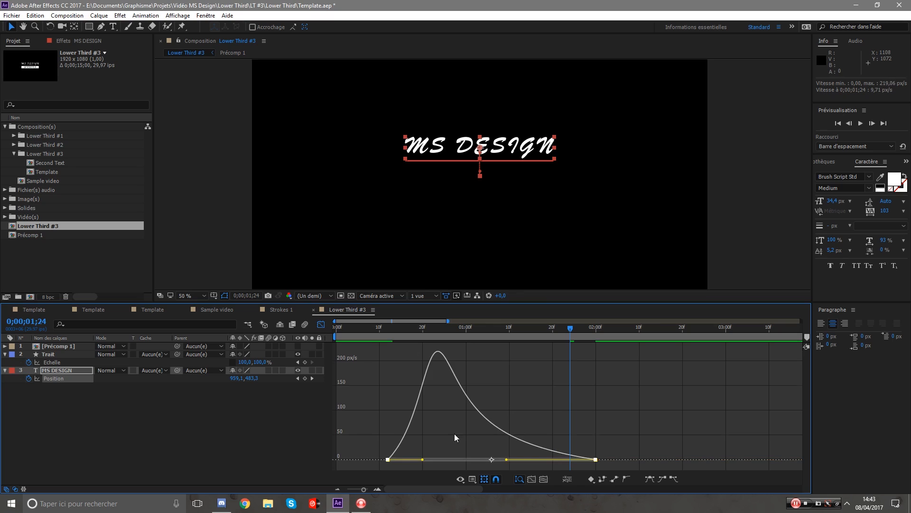
Leave the graph editor, preview the eased title movement and park the playhead at 0;00;00;27, where the title crosses the red line.
click(321, 324)
key(space)
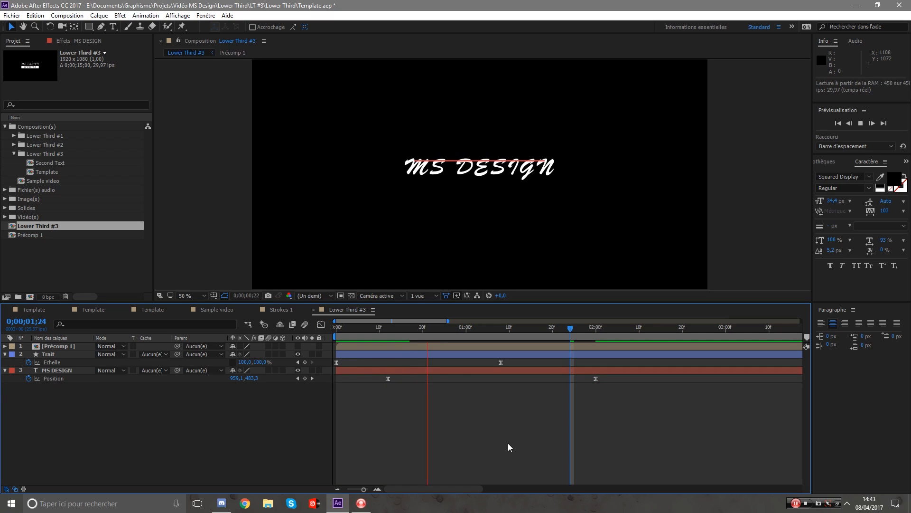
click(440, 328)
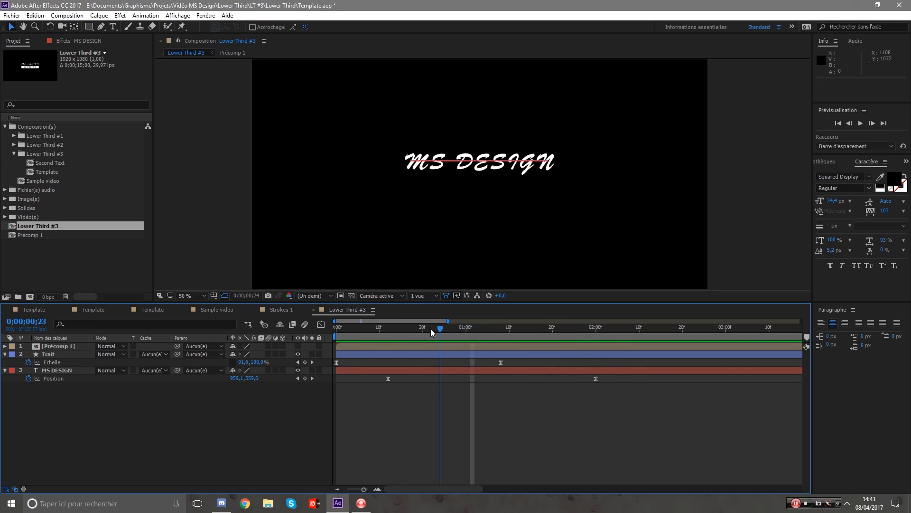
click(453, 328)
click(442, 170)
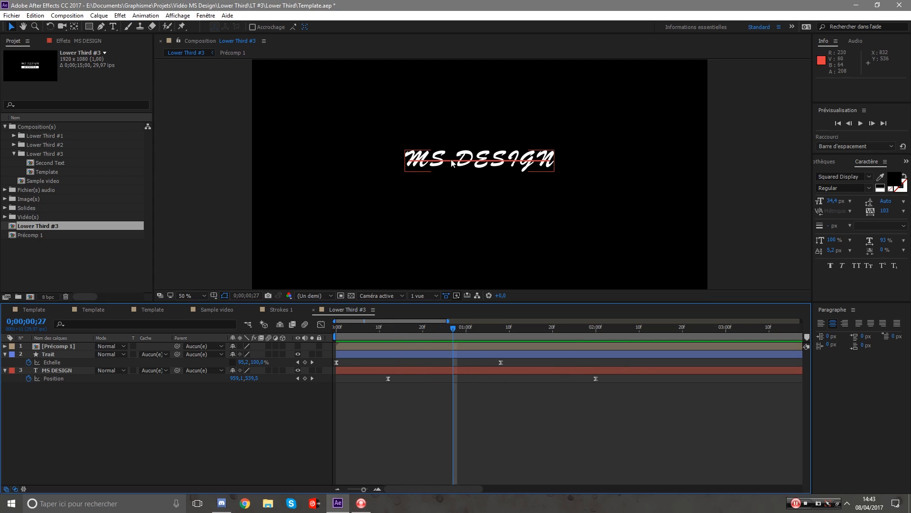
Draw a white rectangle about 704 × 142 px on a new shape layer, its upper edge on the red line, and fine-tune its placement.
click(471, 195)
click(89, 27)
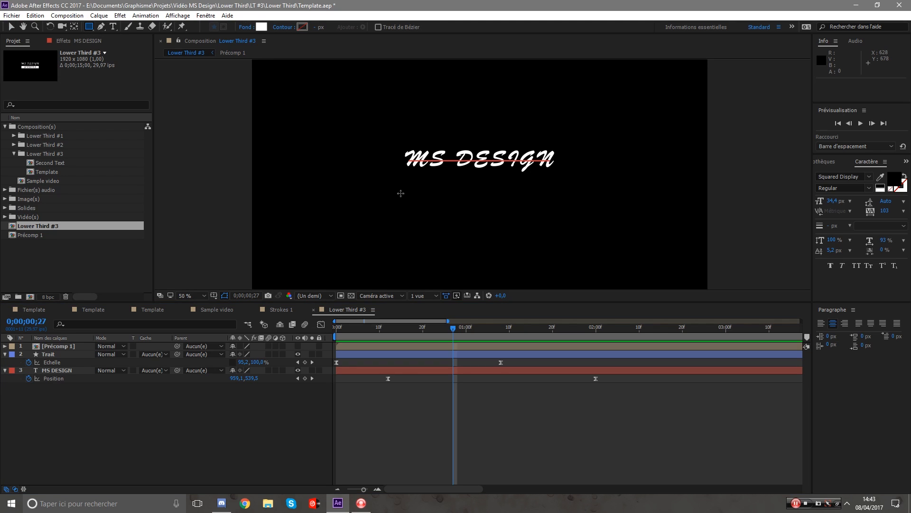
drag(400, 193, 567, 160)
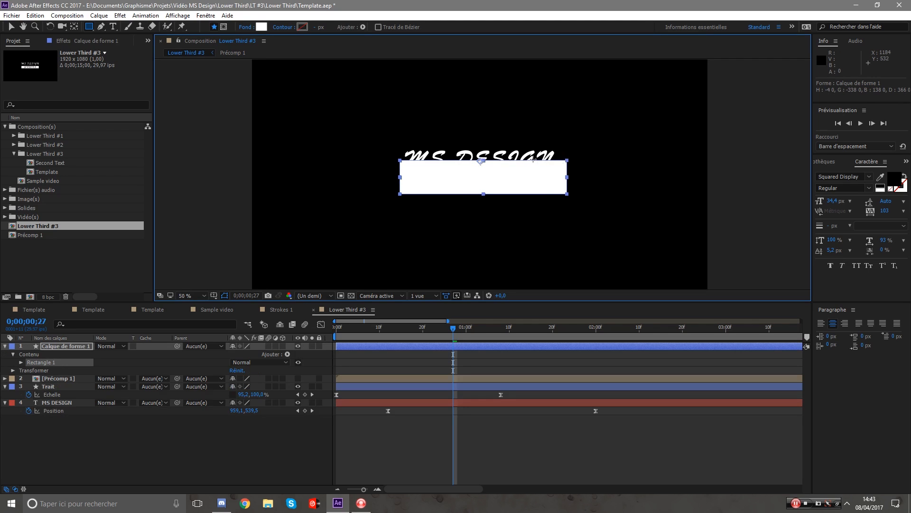
key(period)
key(period)
click(11, 27)
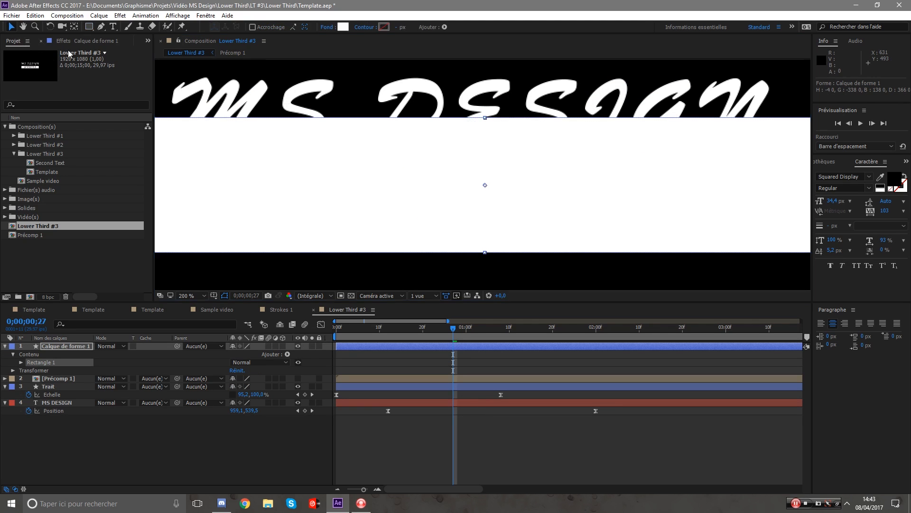
drag(442, 164, 441, 169)
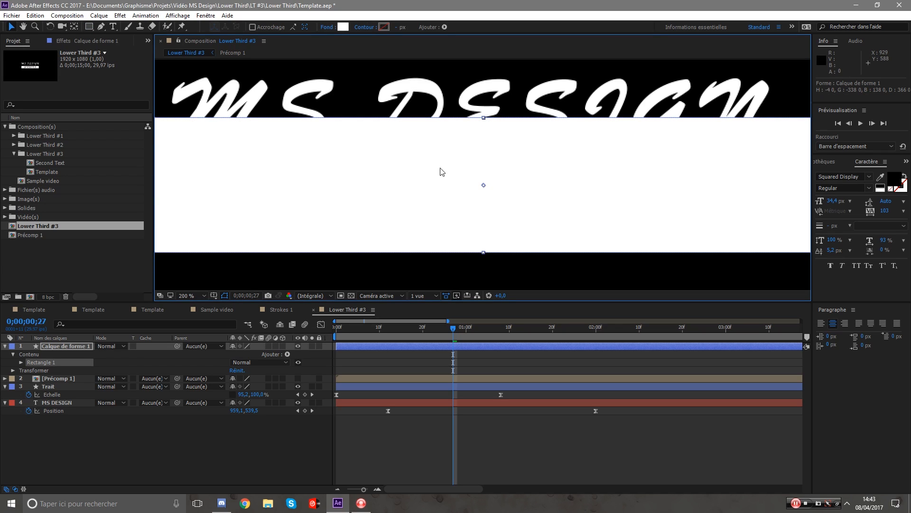
click(368, 195)
key(comma)
key(comma)
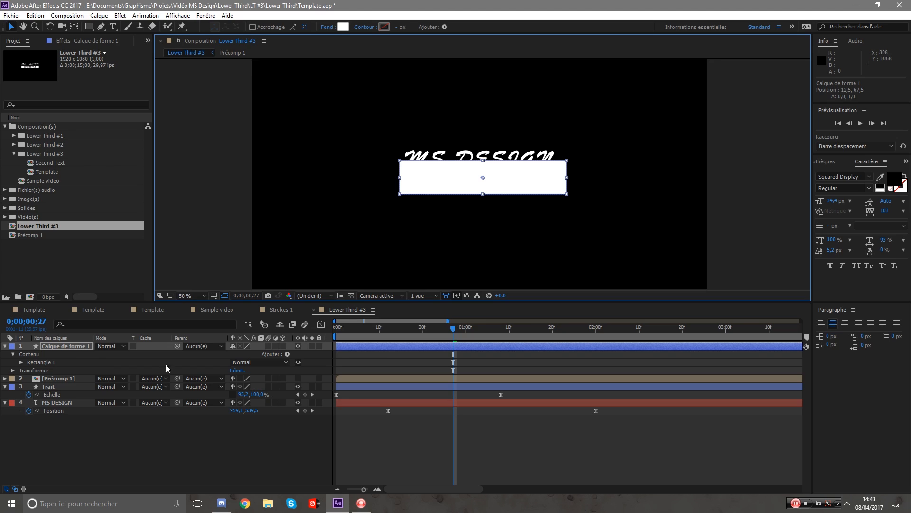
Rename the white rectangle's shape layer to Cache 1 and collapse its properties.
click(75, 348)
key(Return)
text(Cach)
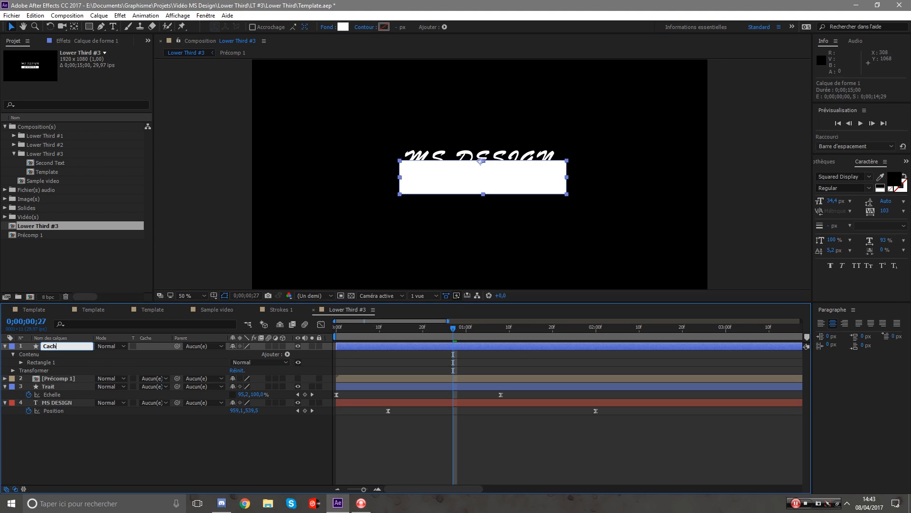
text( 1)
key(Return)
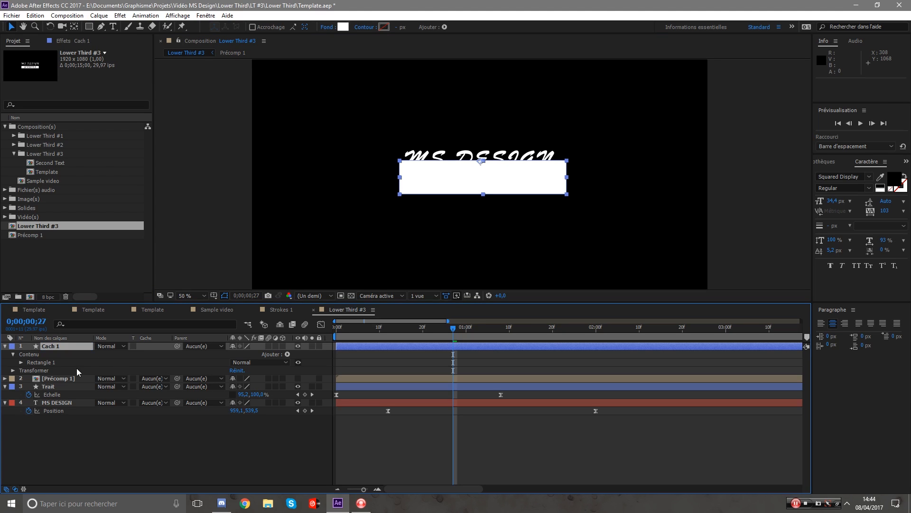
click(6, 346)
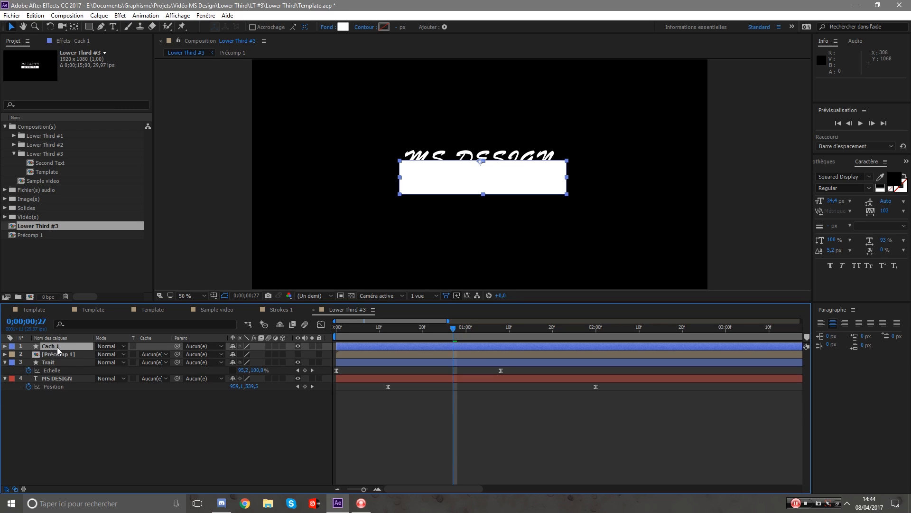
click(57, 347)
key(Return)
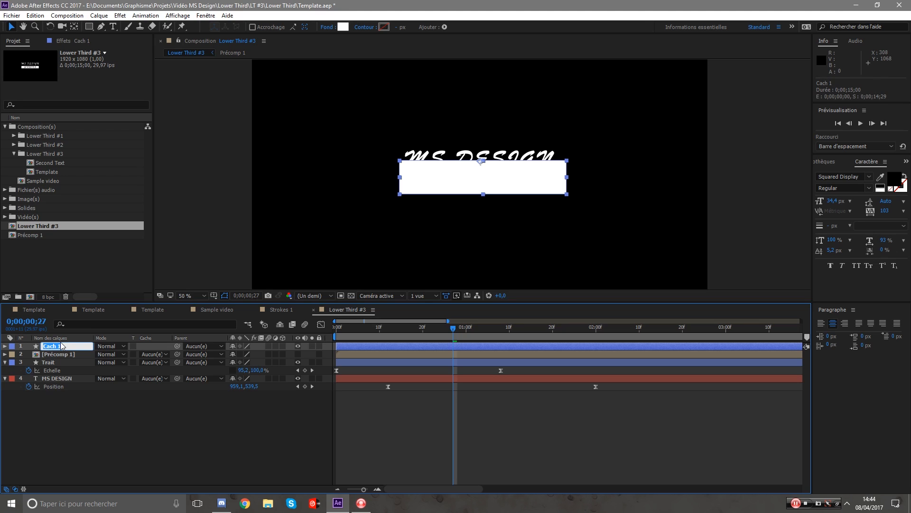
text(Ca)
key(Return)
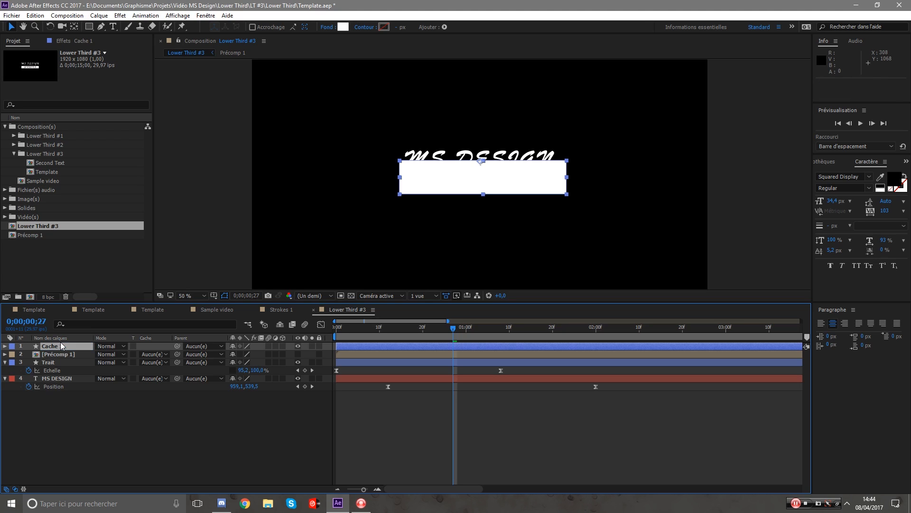
Place Cache 1 directly above the MS DESIGN layer and set MS DESIGN's track matte to Alpha inversé Cache 1.
drag(52, 352, 68, 373)
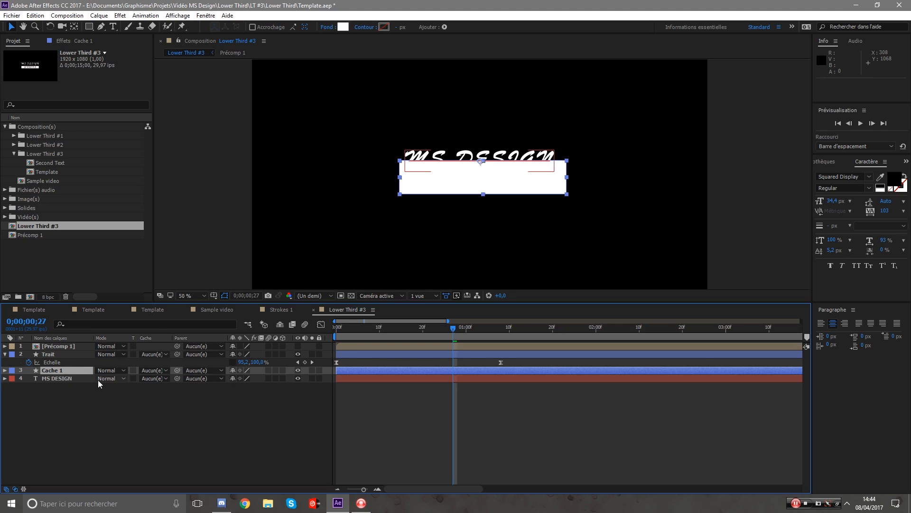
click(153, 379)
click(190, 413)
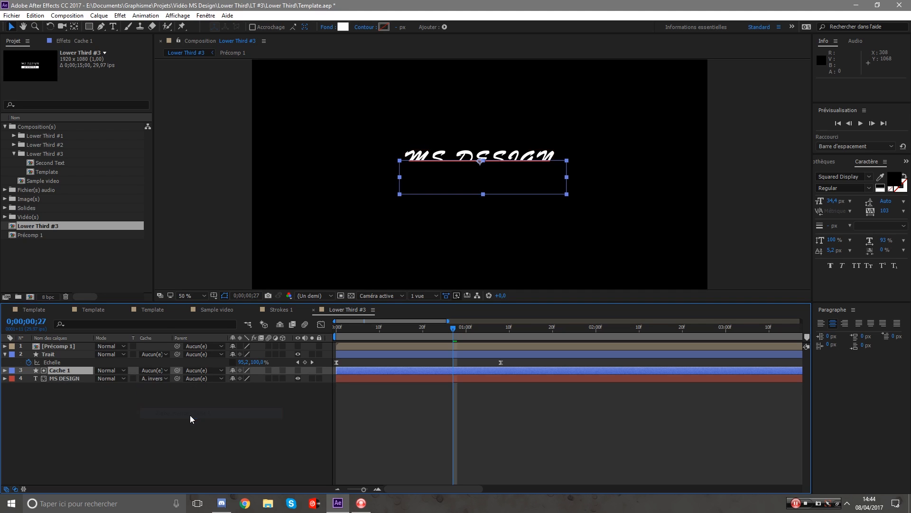
click(79, 396)
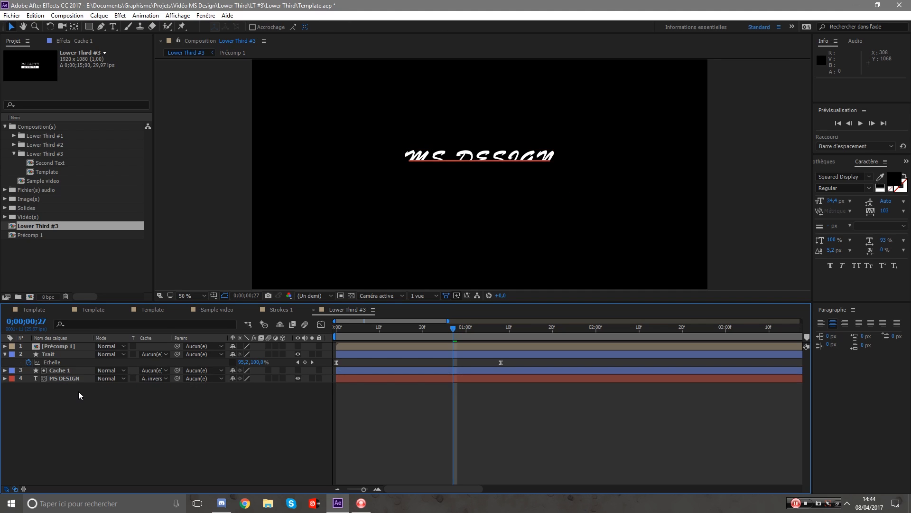
Review the Cache 1 matte setting on MS DESIGN and scrub through the title's reveal, stopping at 0;00;00;23.
click(55, 378)
click(60, 371)
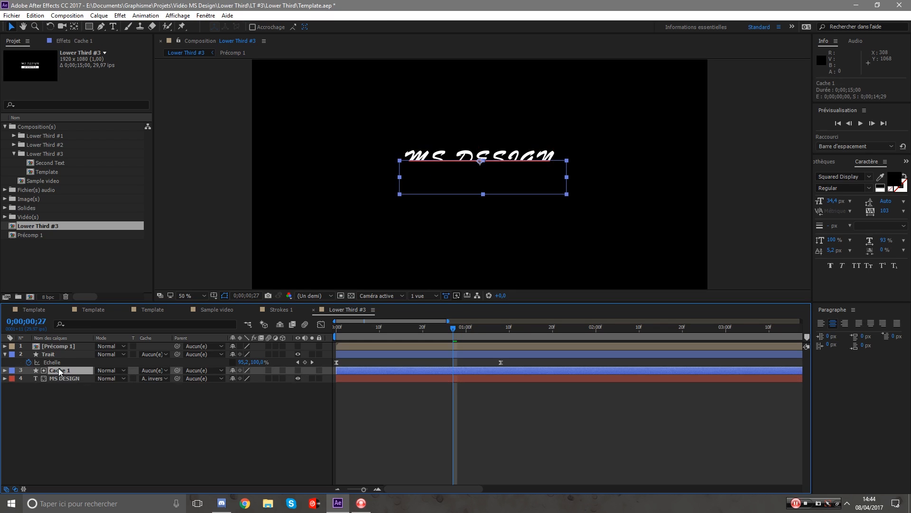
click(70, 378)
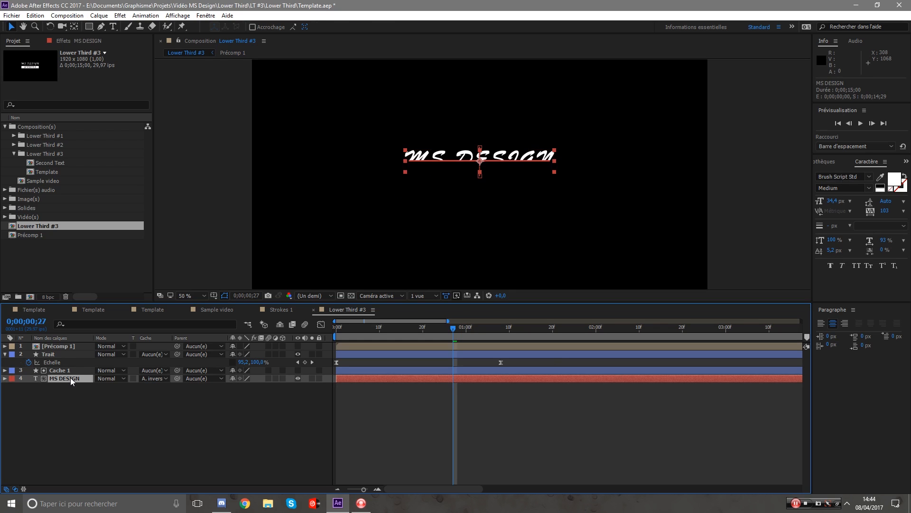
click(161, 378)
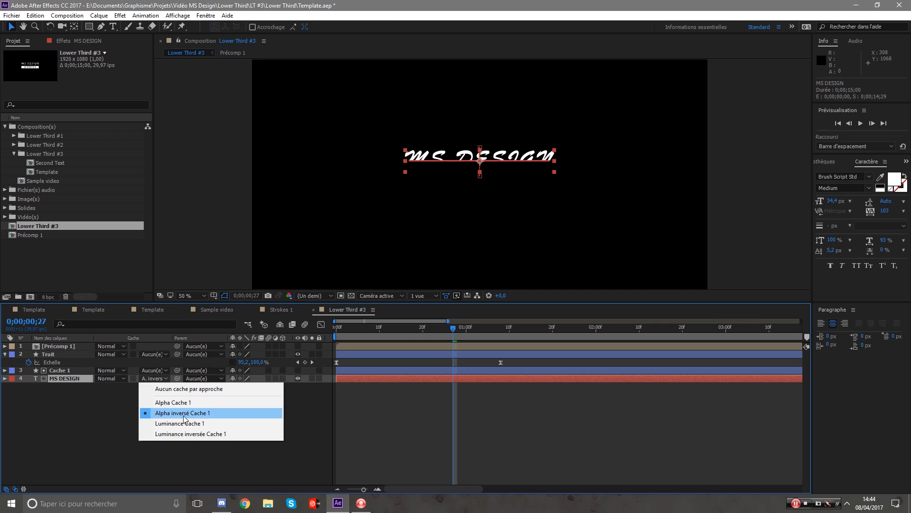
click(442, 427)
drag(454, 332, 540, 361)
drag(481, 355, 438, 349)
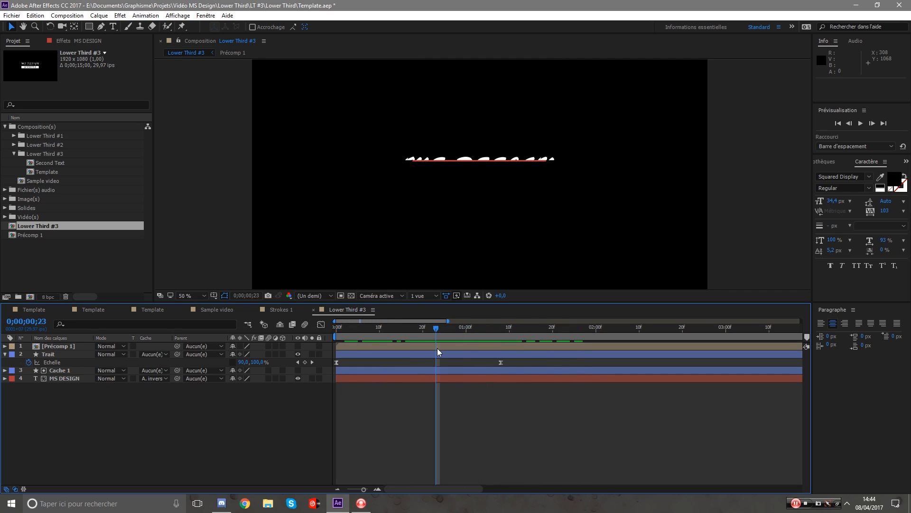
Select the Précomp 1 layer and make it visible again.
click(57, 347)
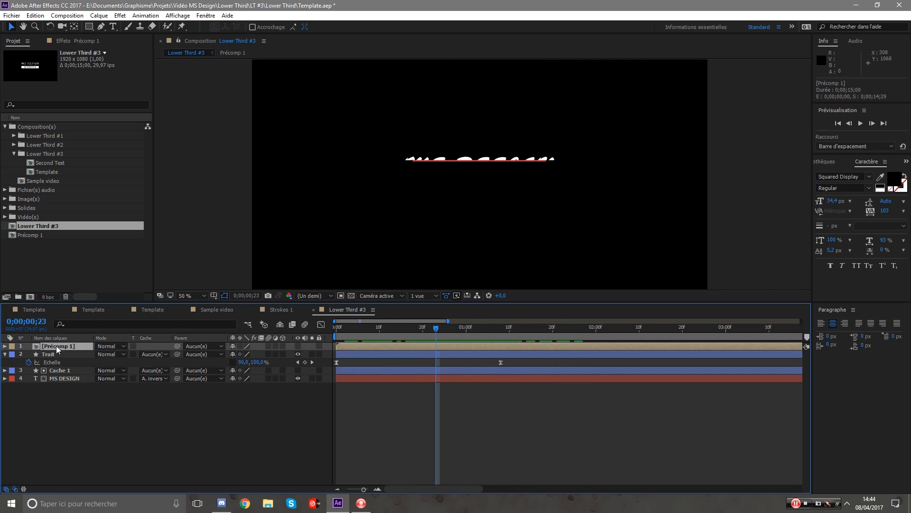
click(299, 346)
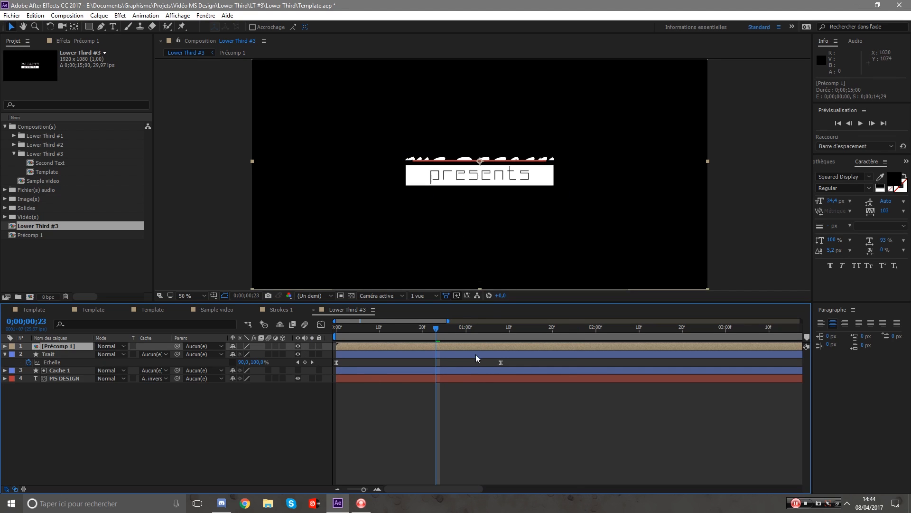
Show the MS DESIGN layer's Position keyframes and move the current time to its last one at 0;00;02;00.
drag(481, 346, 501, 366)
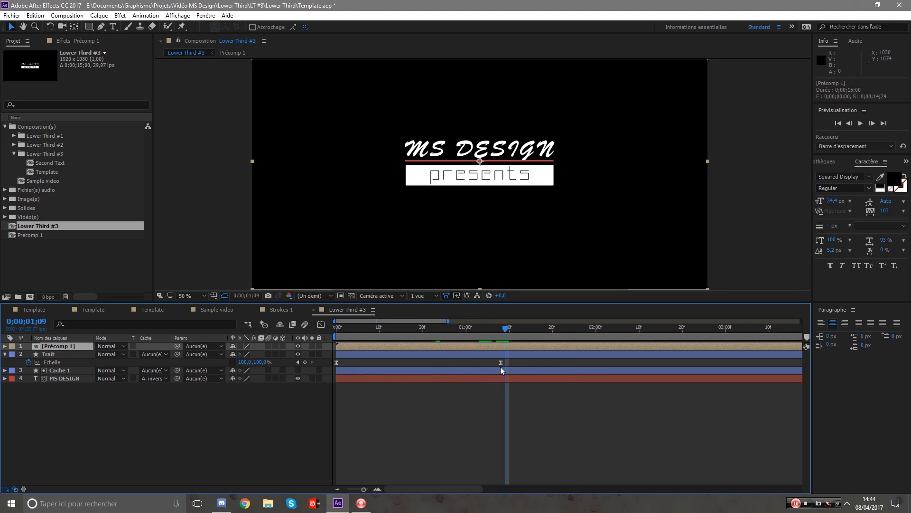
click(59, 378)
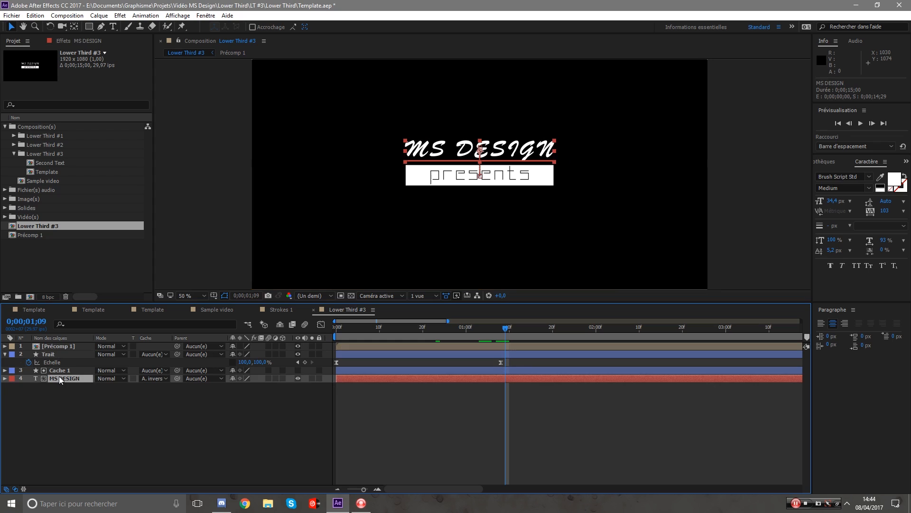
key(p)
drag(599, 392, 378, 385)
drag(569, 335, 596, 327)
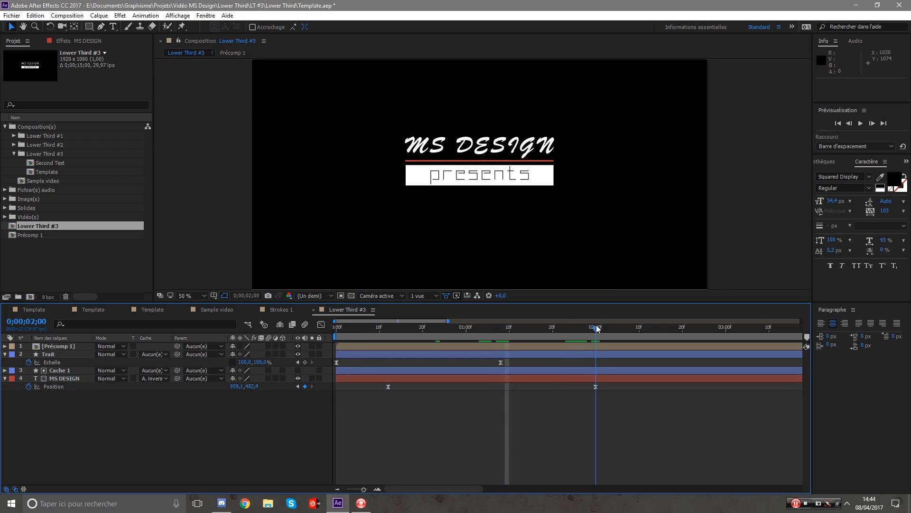
drag(597, 397, 389, 399)
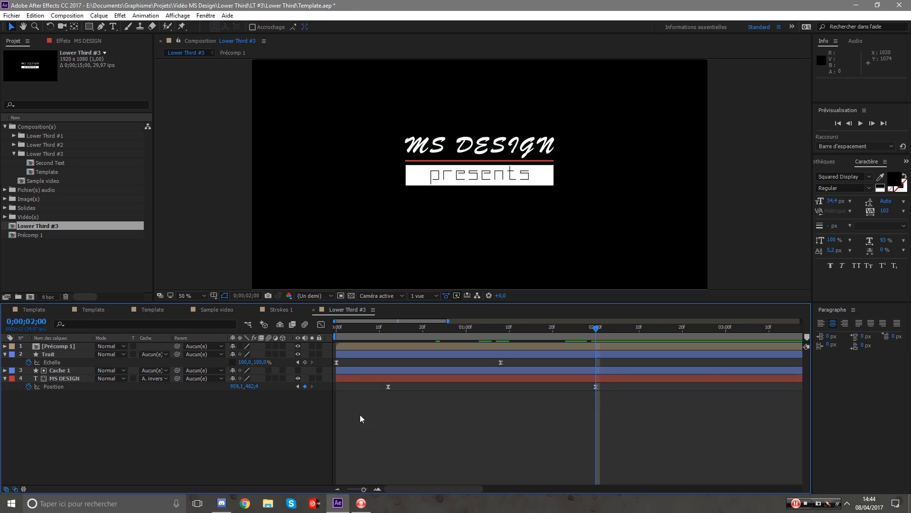
Keyframe Précomp 1's Position at 0;00;02;00, and at 0;00;00;12 move it up above the red line to 960,430.
click(55, 347)
key(alt+shift+p)
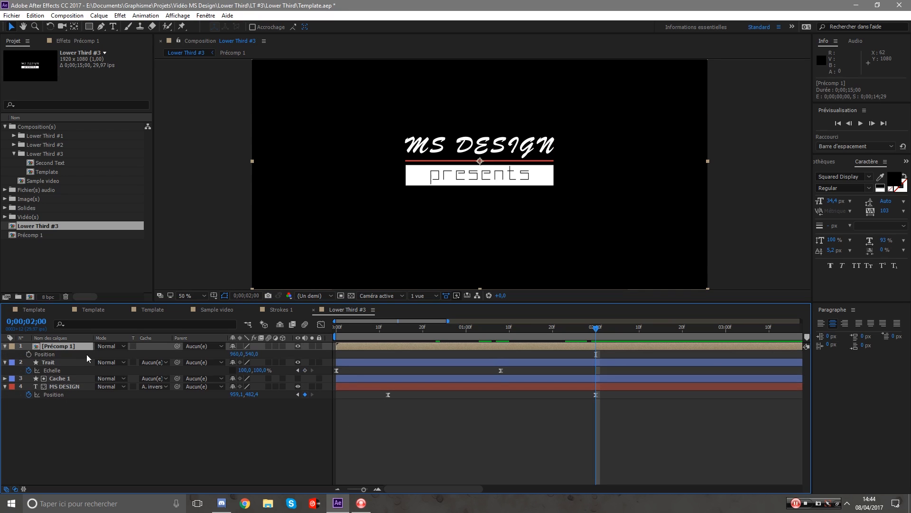
click(53, 354)
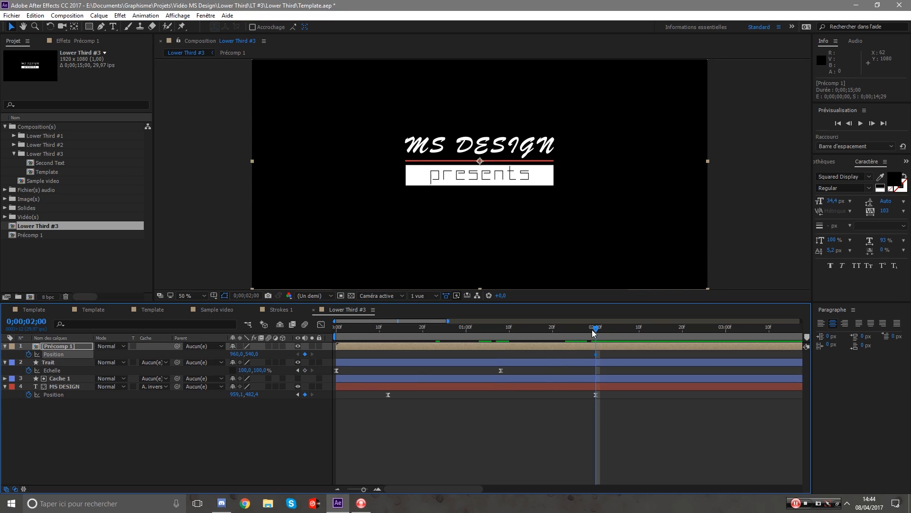
drag(593, 330, 387, 348)
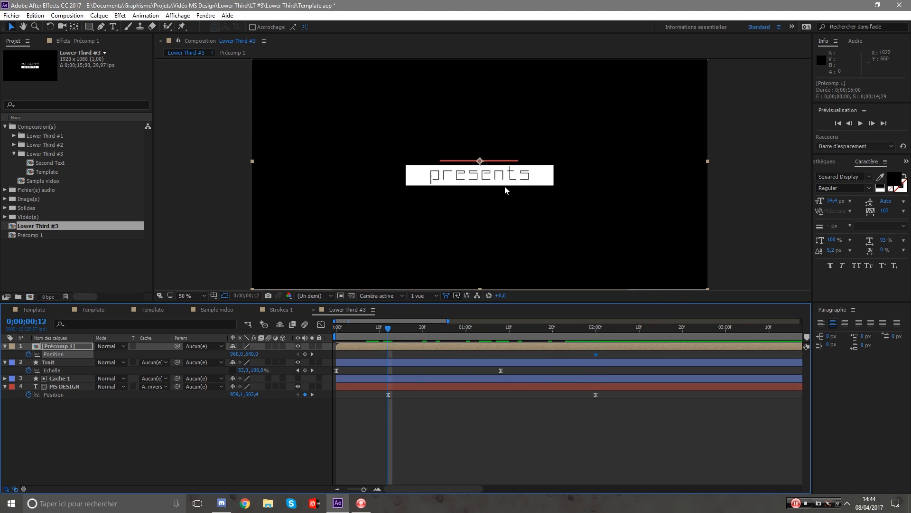
drag(524, 176, 514, 153)
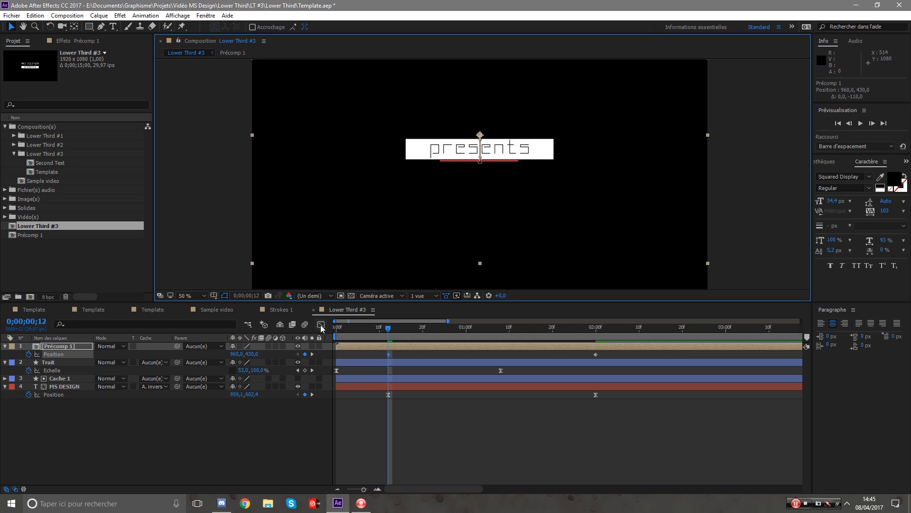
Ease Précomp 1's two Position keyframes in the speed graph and extend the last one's incoming influence to about 85%.
click(321, 327)
click(62, 354)
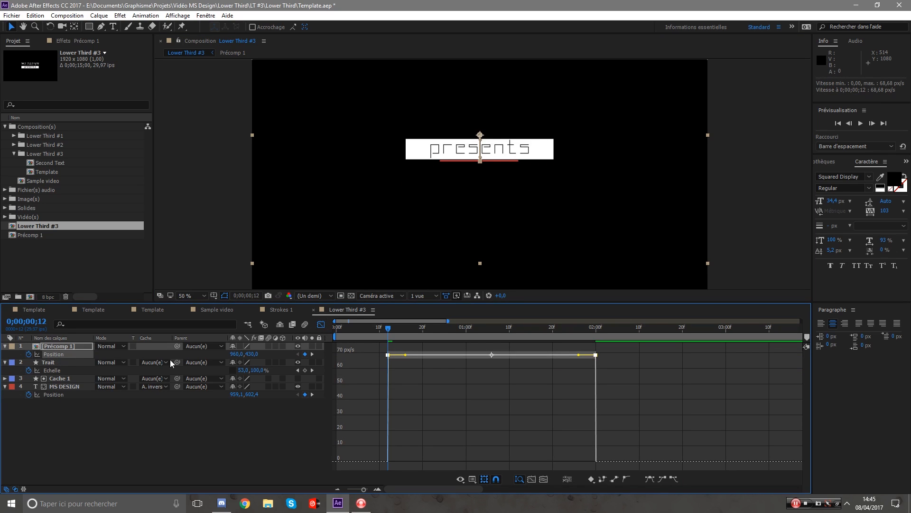
click(648, 483)
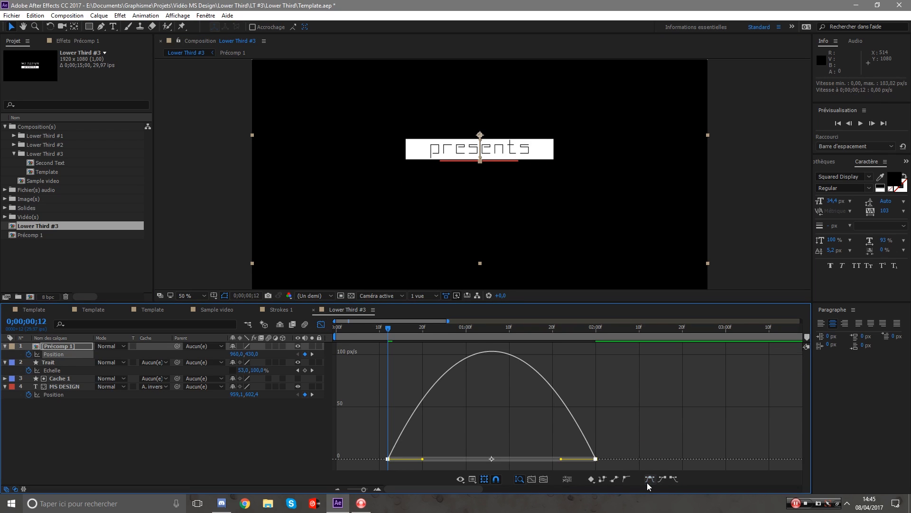
drag(561, 459, 508, 458)
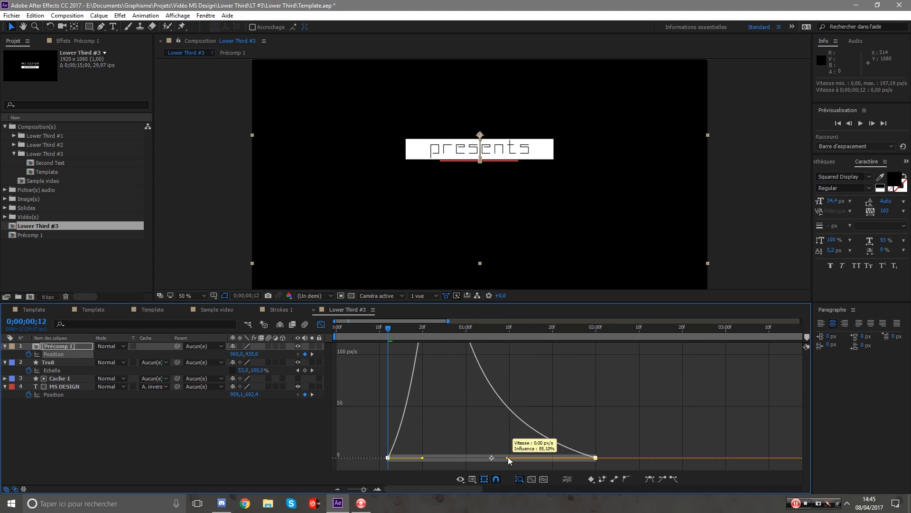
click(327, 323)
Preview Précomp 1's slide animation and scrub through it, stopping at 0;00;02;02.
key(space)
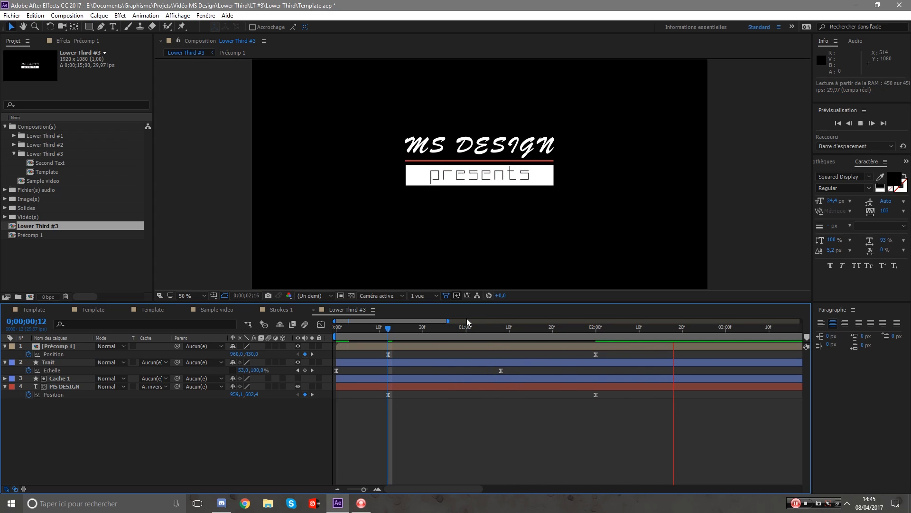
click(457, 325)
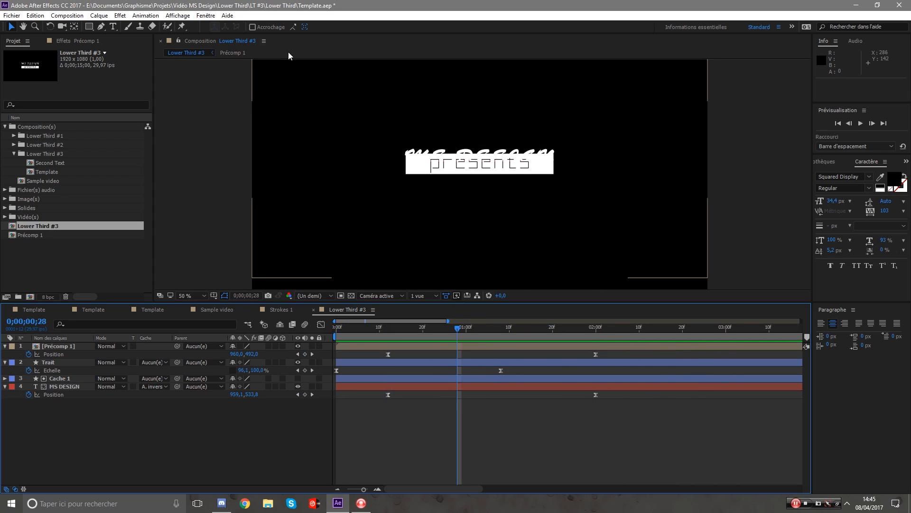
drag(426, 328, 604, 327)
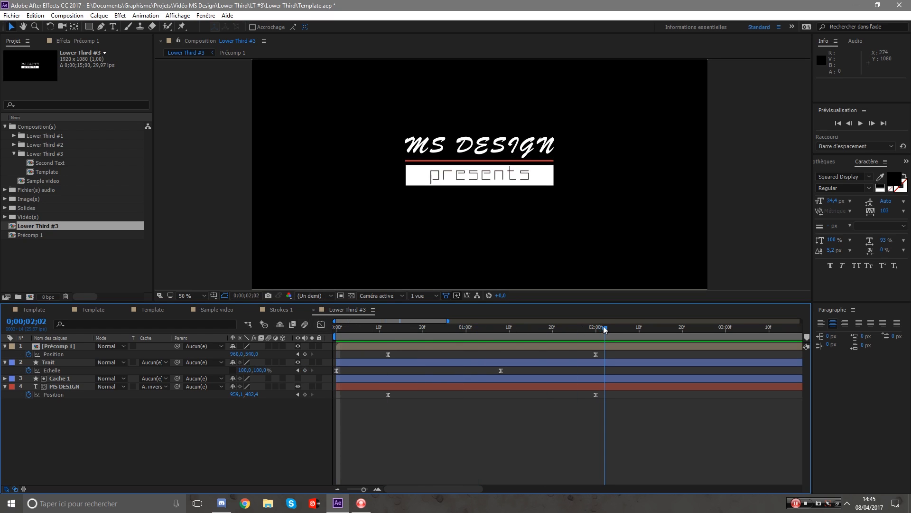
Draw a white rectangle about 735 by 166 px over the MS DESIGN title down to the red line, and nudge it down 1 px.
click(90, 28)
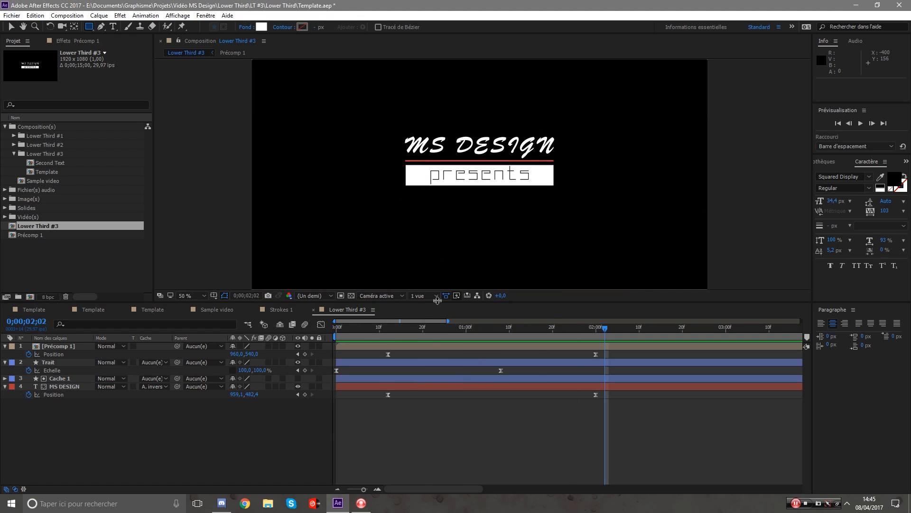
drag(393, 122, 570, 162)
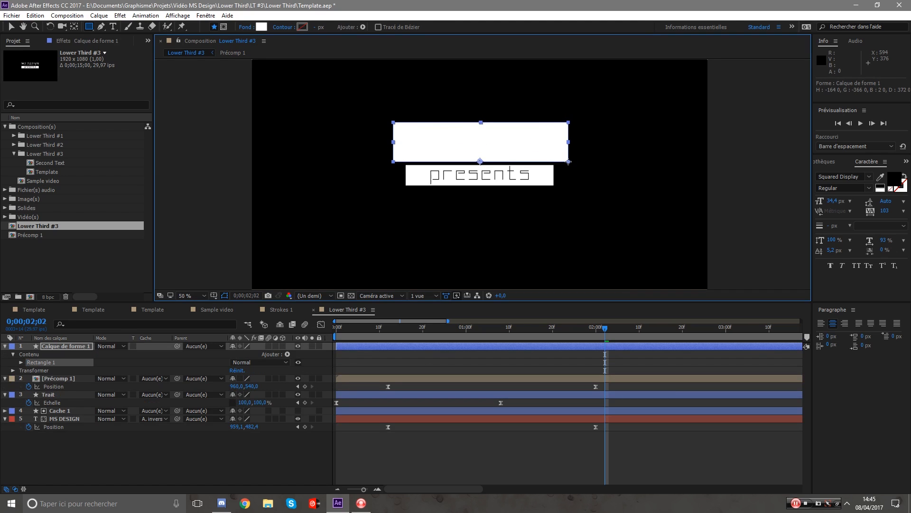
click(11, 27)
key(period)
key(period)
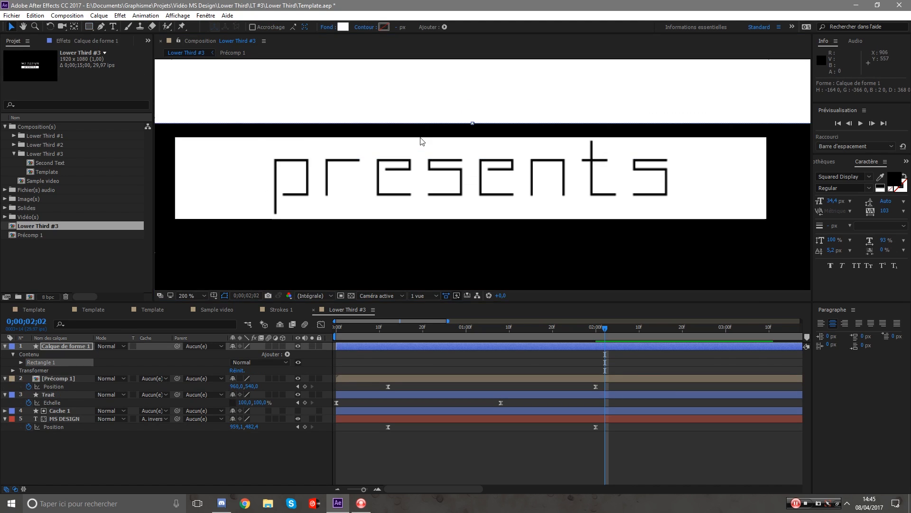
drag(460, 160, 502, 233)
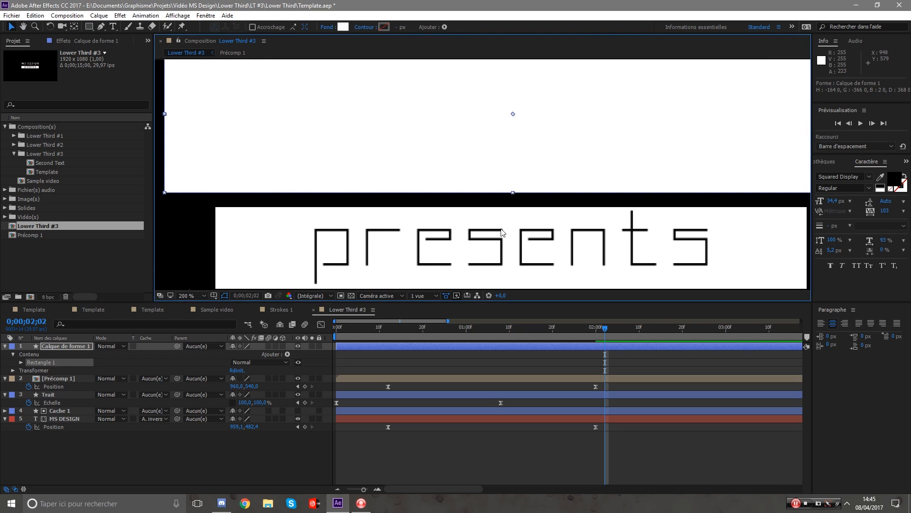
key(Down)
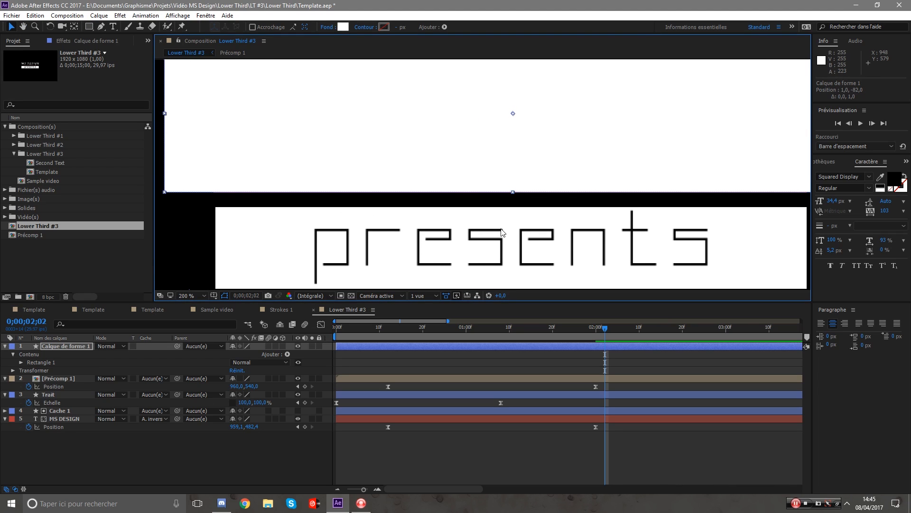
scroll(524, 178, down, 2)
mouse_move(556, 184)
mouse_down()
mouse_move(514, 168)
mouse_move(540, 183)
mouse_up()
key(v)
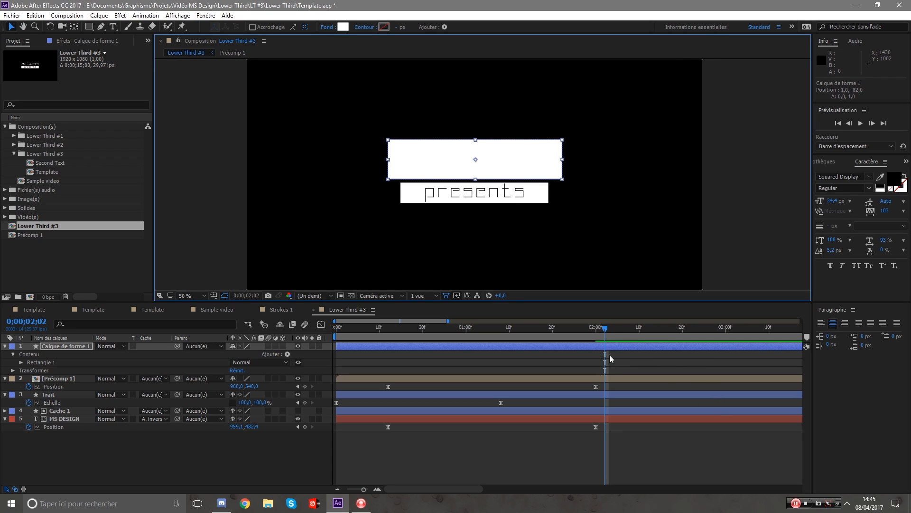
Rename the new rectangle's shape layer to Cache 2 and collapse the properties of Cache 2 and Précomp 1.
drag(601, 331, 623, 335)
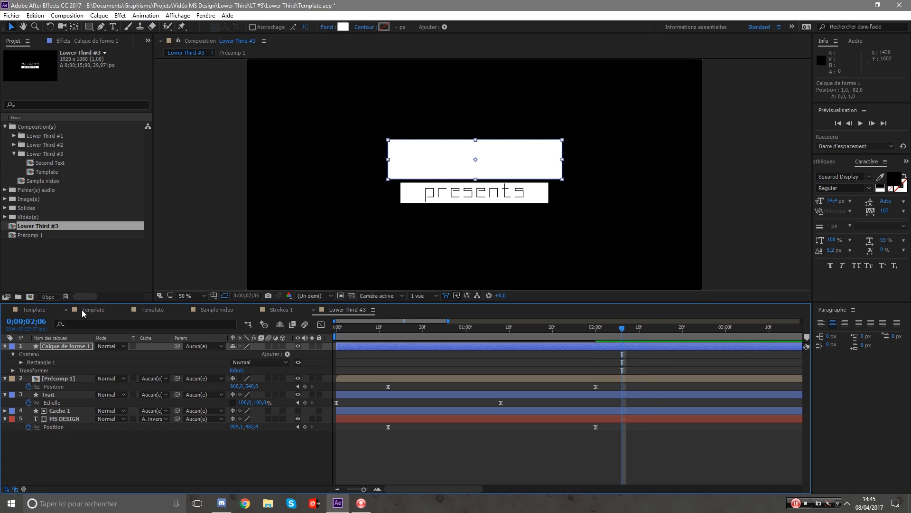
click(52, 348)
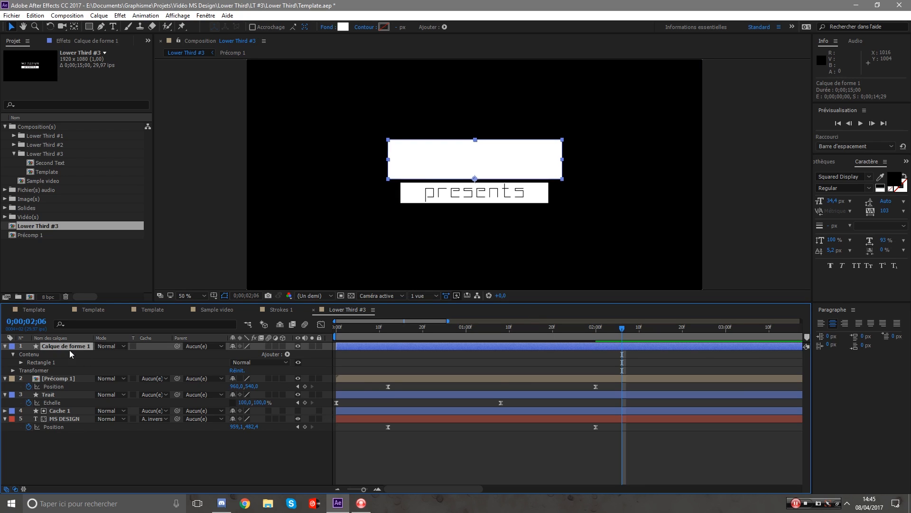
key(Return)
text(Cache 2)
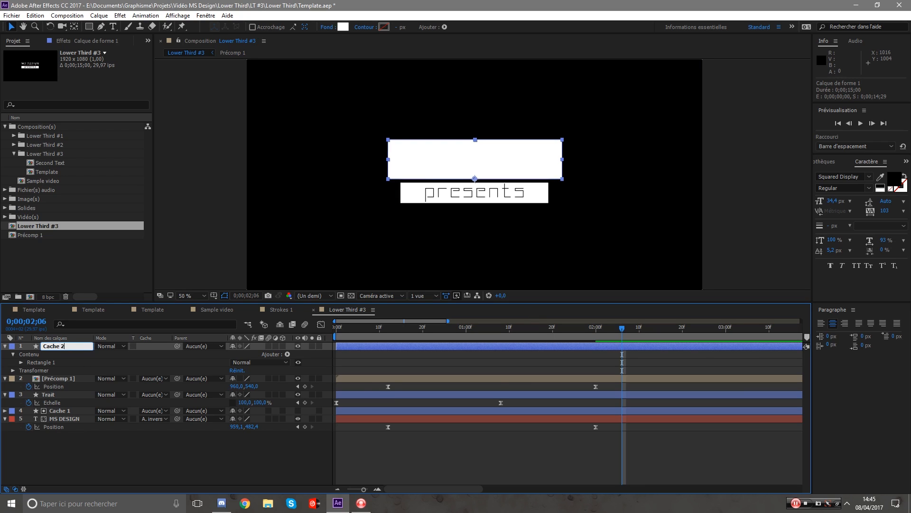
key(Return)
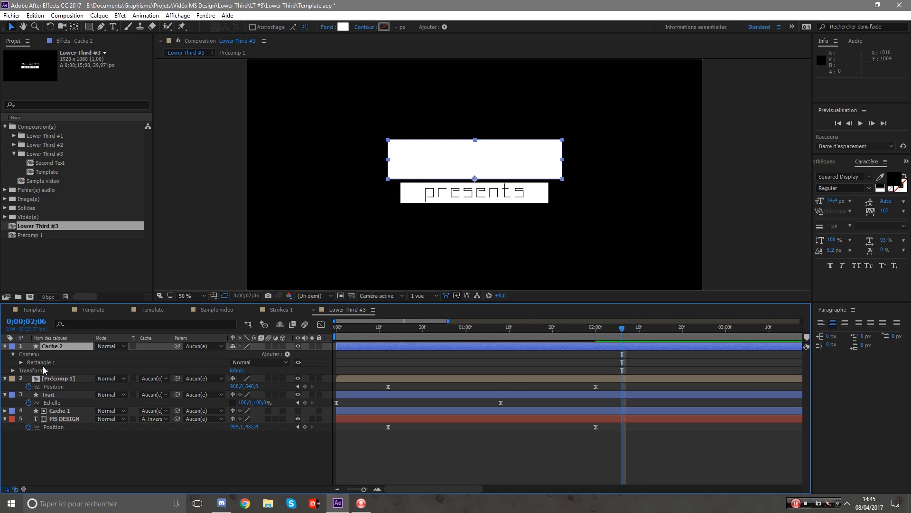
click(5, 346)
click(5, 354)
Set Précomp 1's track matte to Alpha inversé Cache 2 and preview the lower third from the start.
click(72, 355)
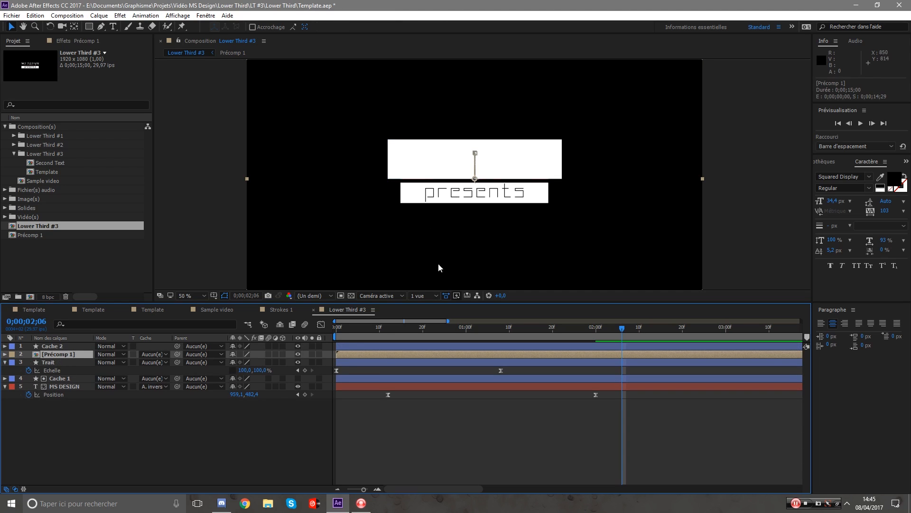
click(153, 354)
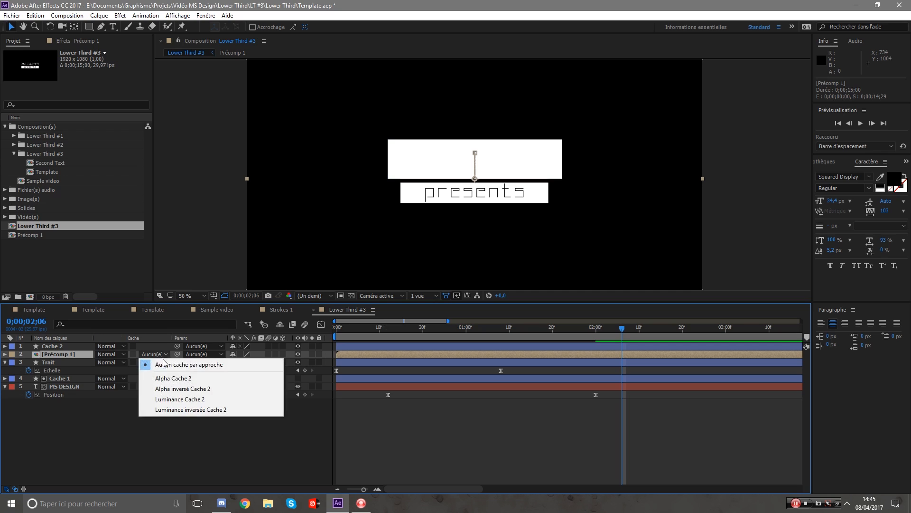
click(193, 389)
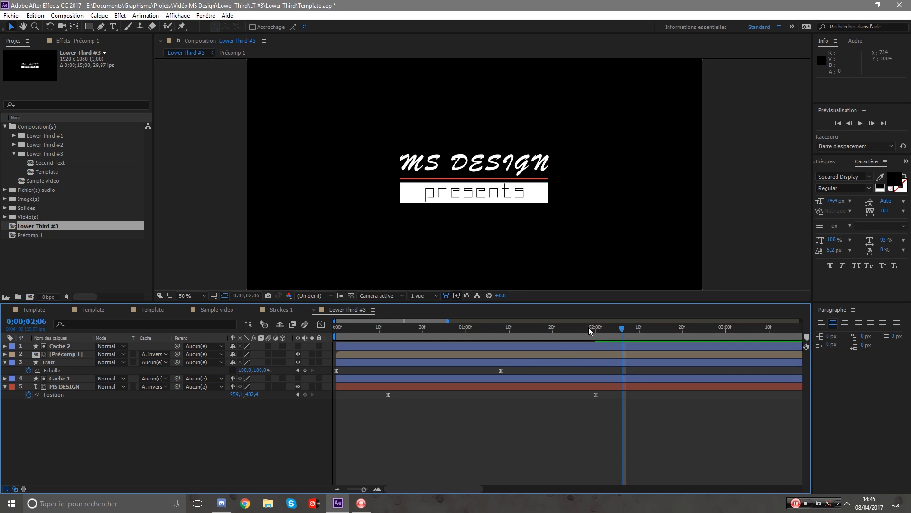
key(space)
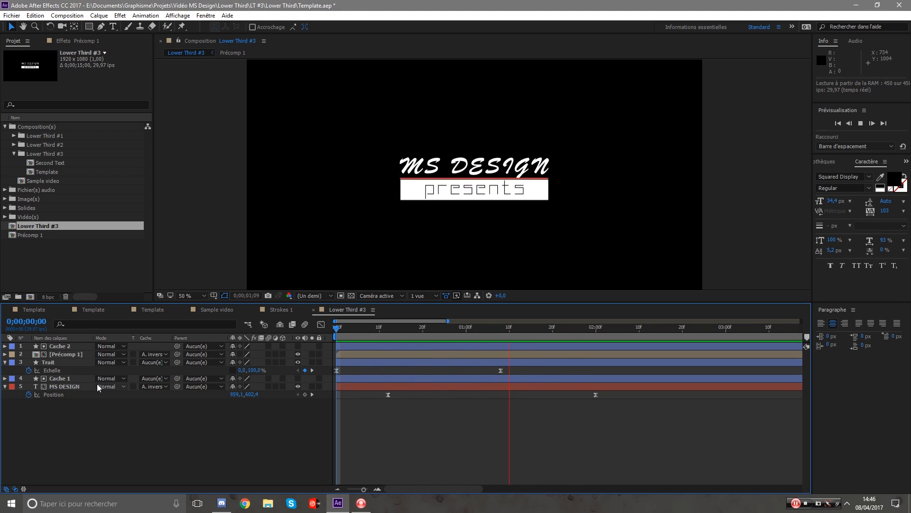
Collapse the MS DESIGN layer's properties in the timeline.
click(5, 385)
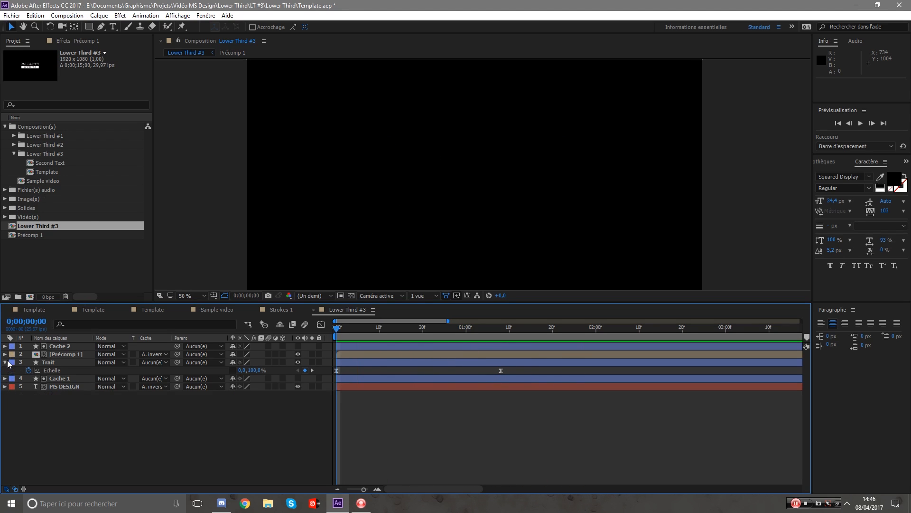
Collapse the Trait layer and reveal the Position keyframes of the Précomp 1 and MS DESIGN layers.
click(5, 362)
click(70, 353)
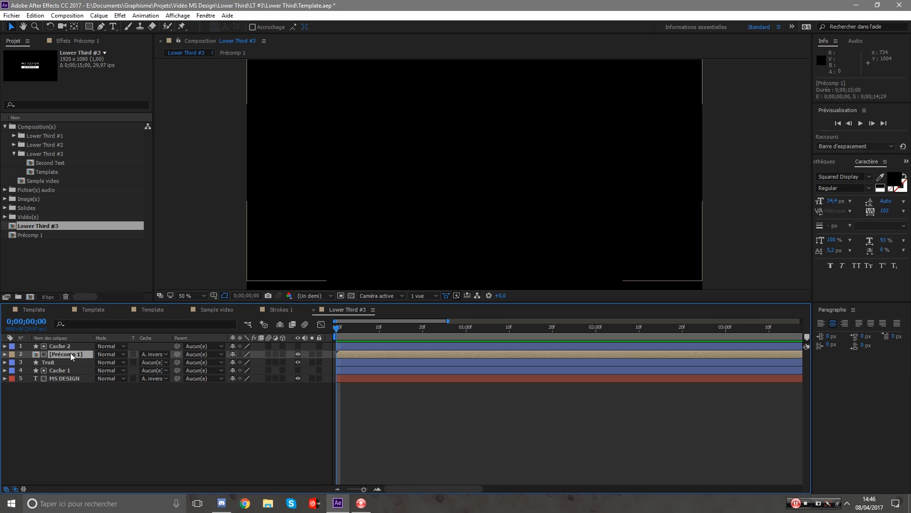
ctrl+click(71, 378)
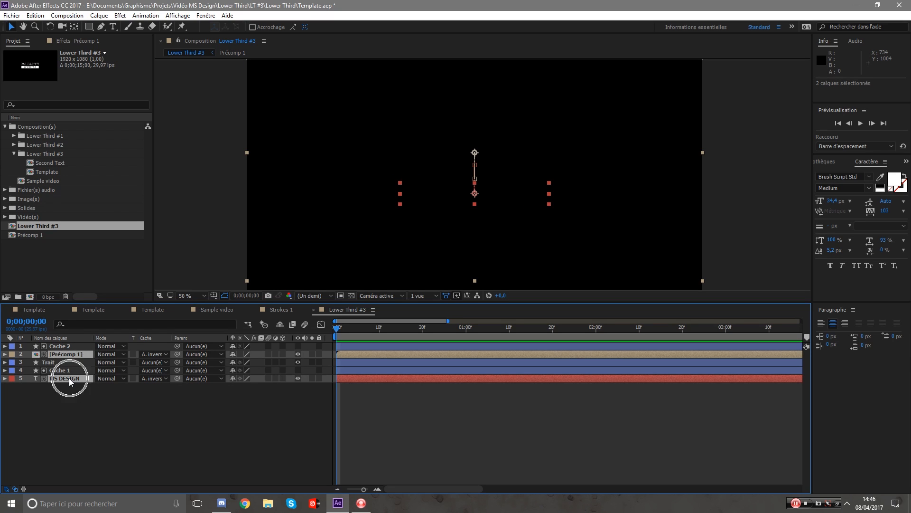
key(p)
drag(630, 426, 667, 366)
click(614, 421)
Preview the Lower Third #3 animation and examine the triangles in the finished Template composition for reference.
key(space)
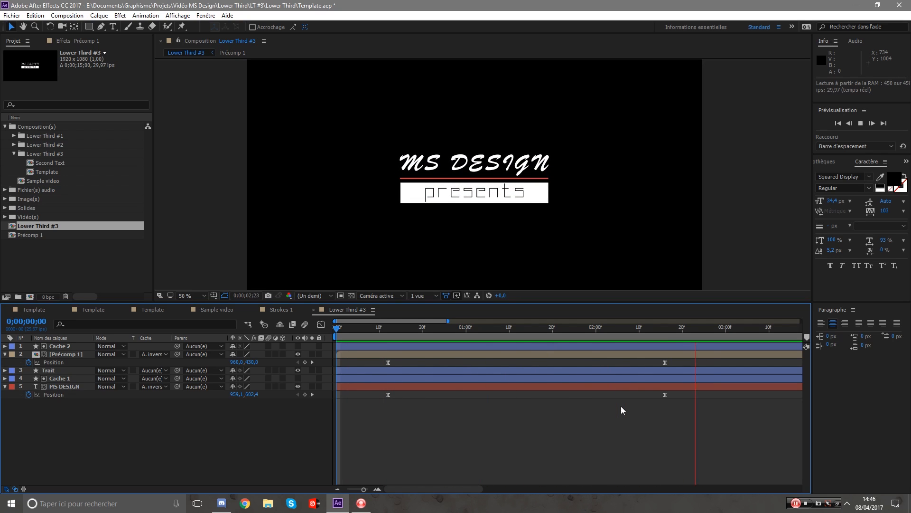
drag(598, 327, 327, 361)
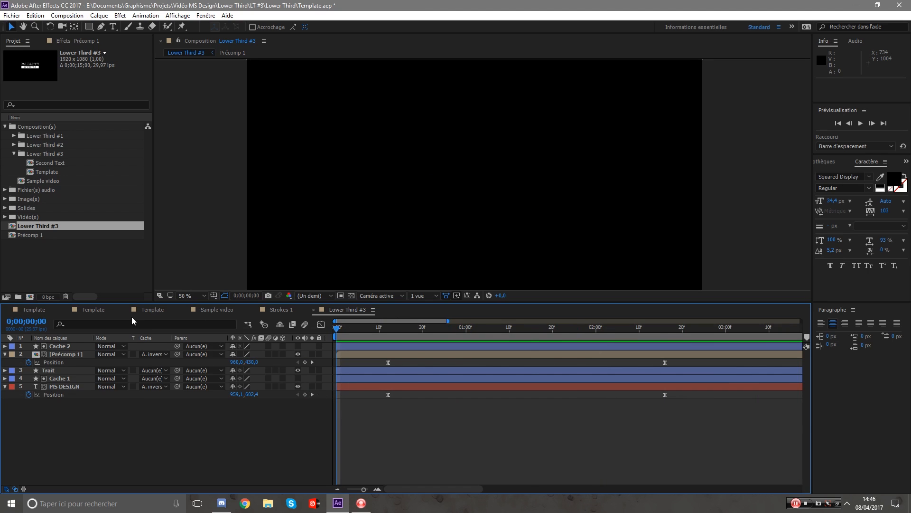
click(93, 310)
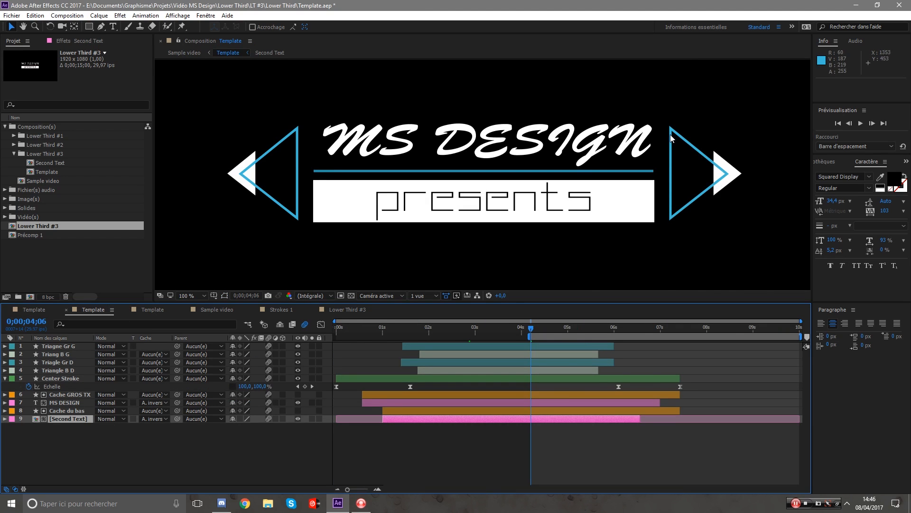
click(333, 309)
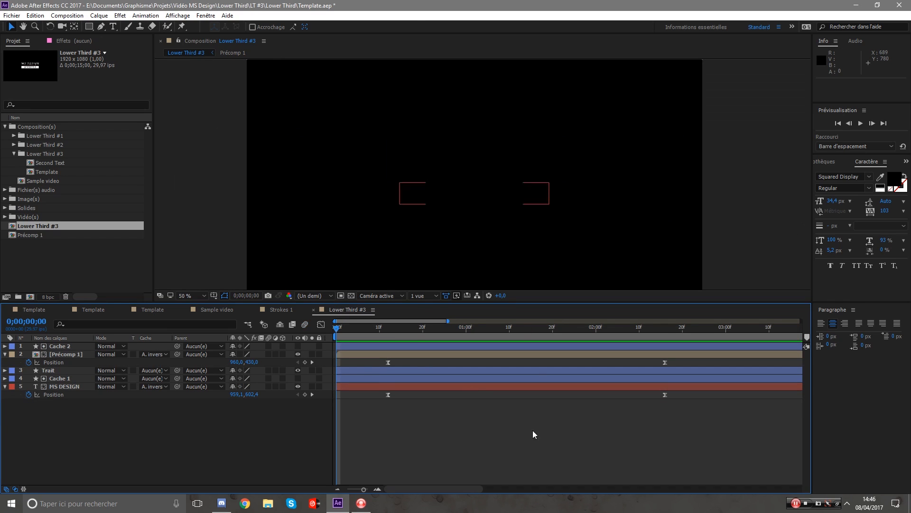
Display the grid over the Lower Third #3 composition and move the current time to 0;00;02;10.
drag(416, 337, 608, 339)
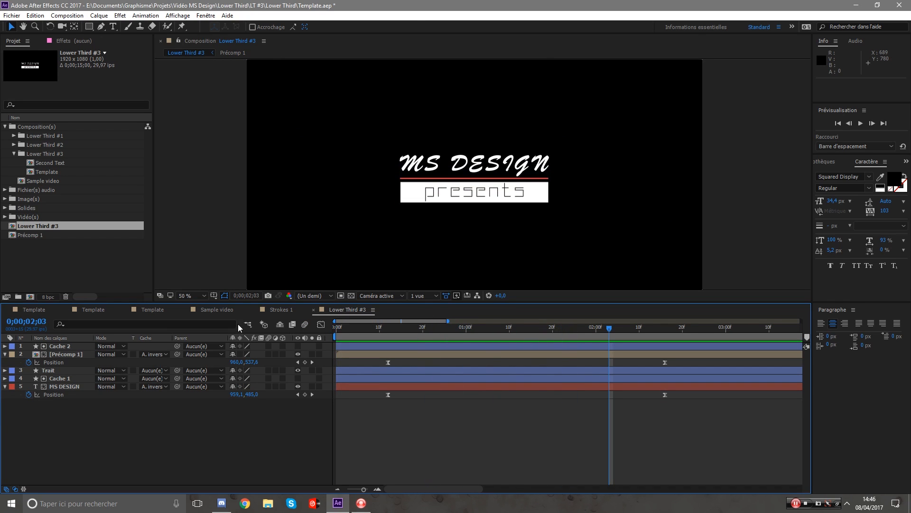
click(214, 295)
click(239, 319)
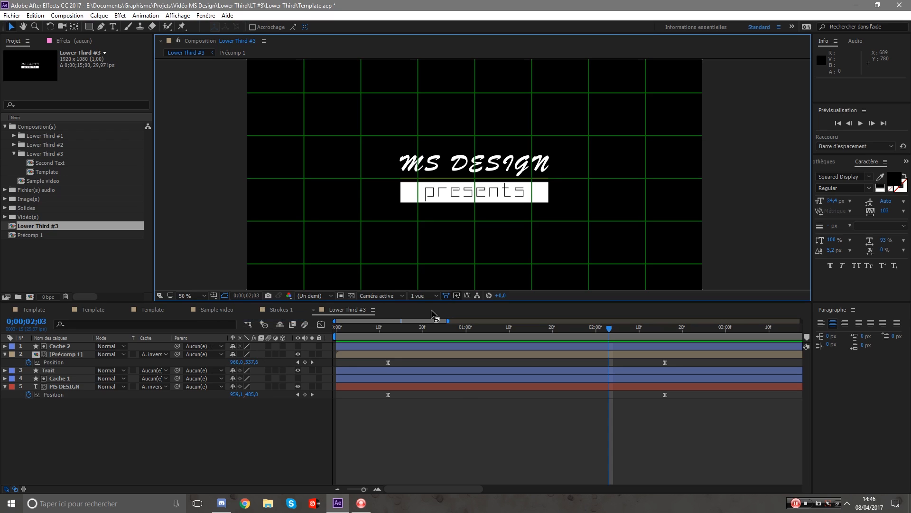
click(796, 504)
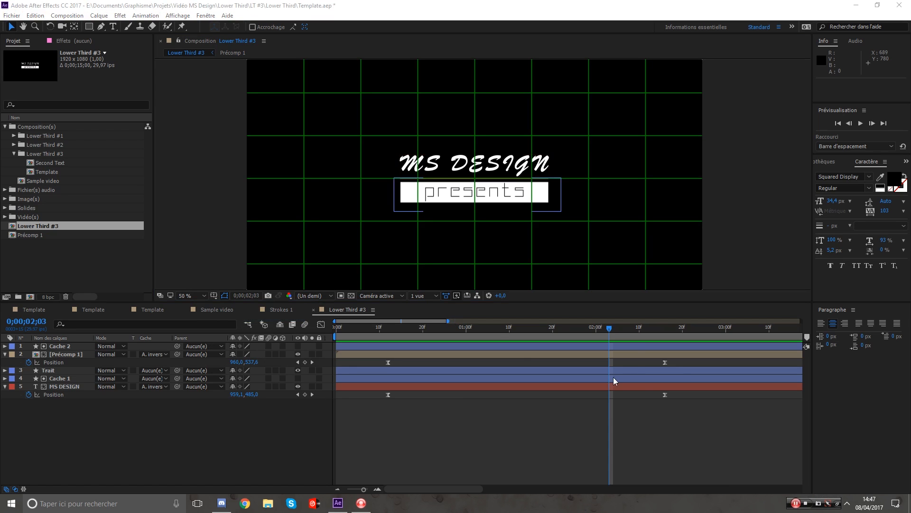
drag(624, 332, 640, 330)
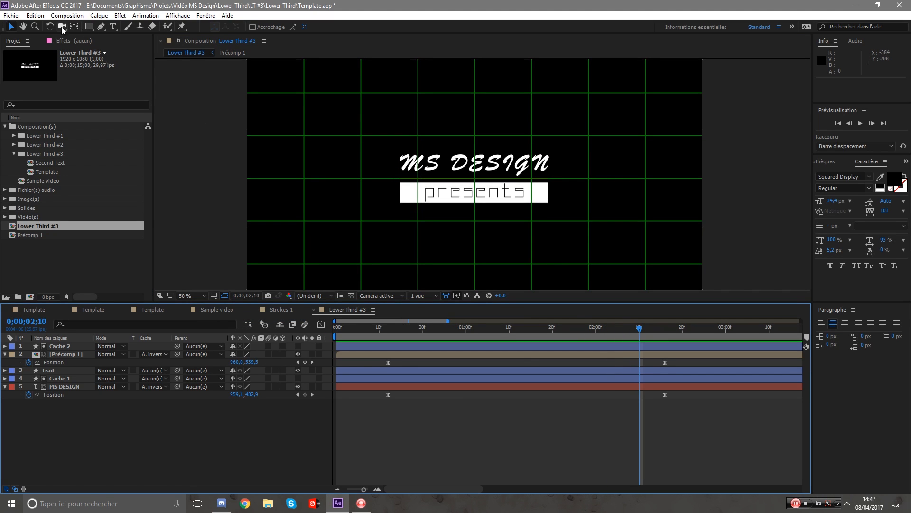
Draw a closed right-pointing triangle with the Pen tool beside the end of the title, one grid cell wide and two high.
click(101, 27)
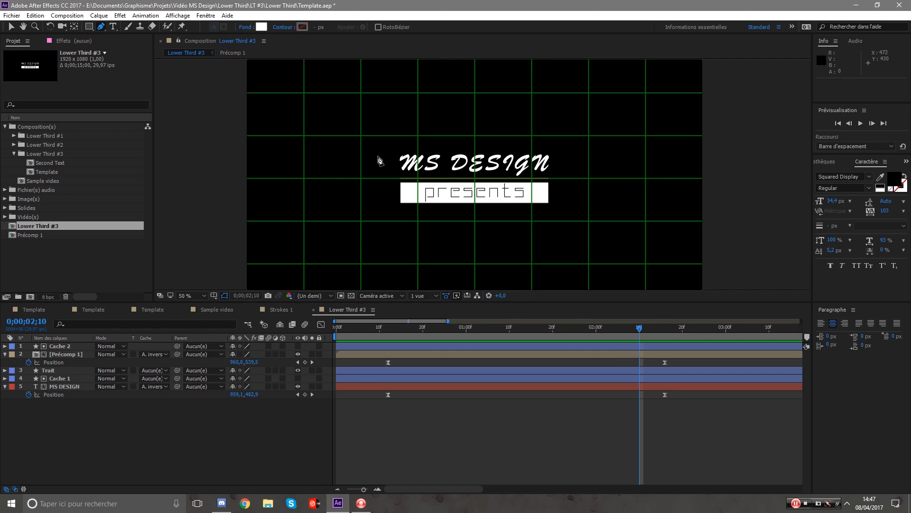
scroll(588, 190, up, 2)
key(space)
drag(674, 205, 389, 164)
scroll(480, 177, down, 1)
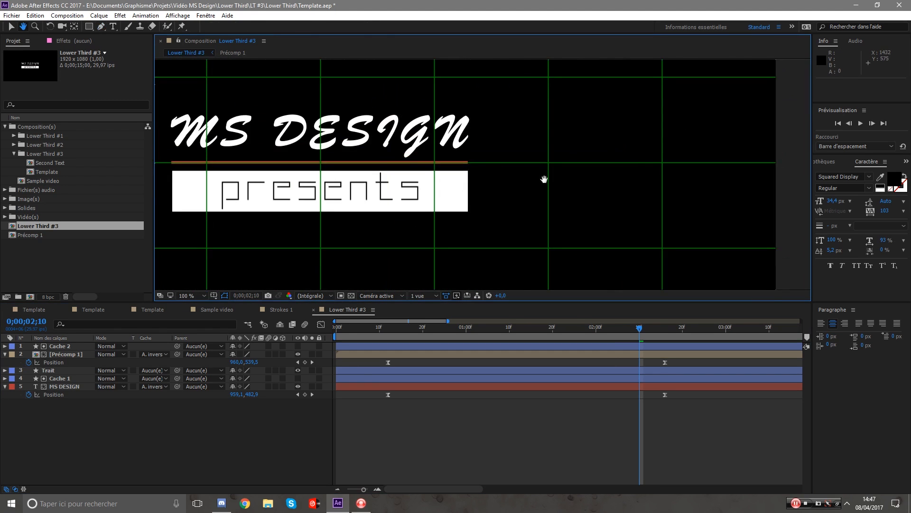
drag(544, 179, 480, 183)
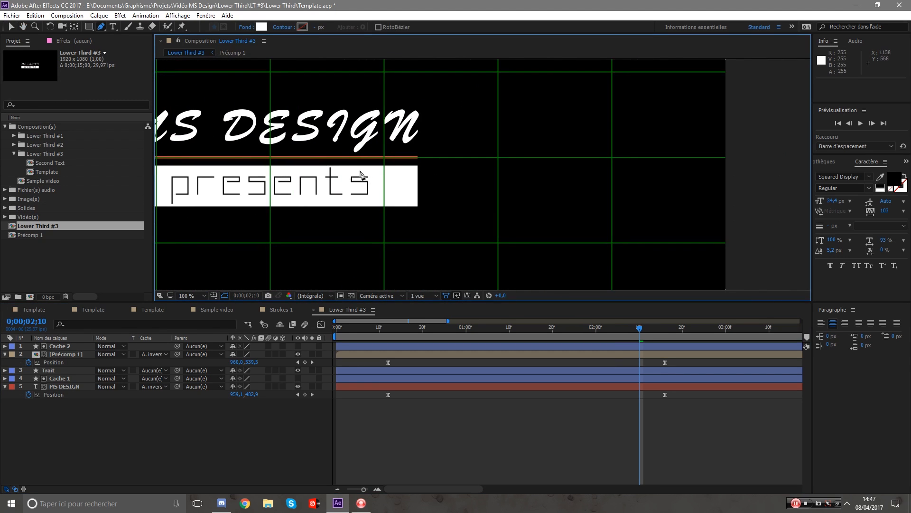
key(space)
drag(361, 175, 489, 195)
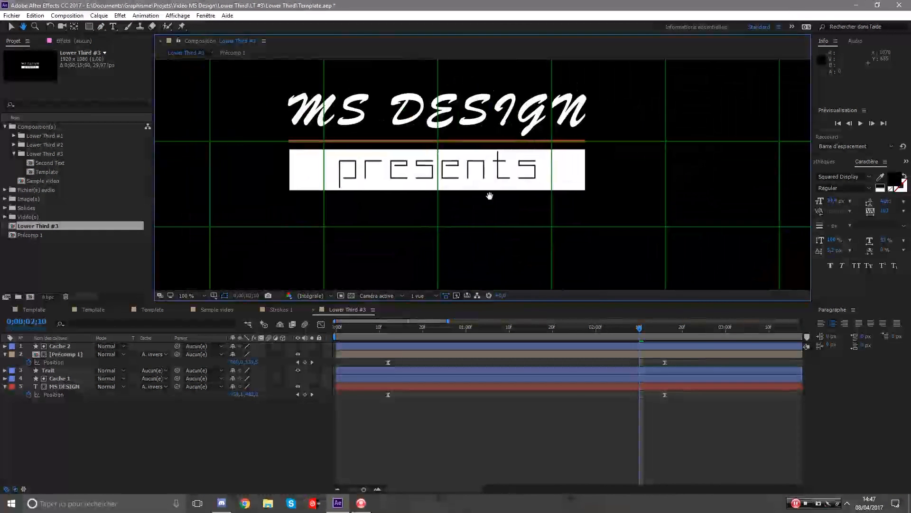
key(space)
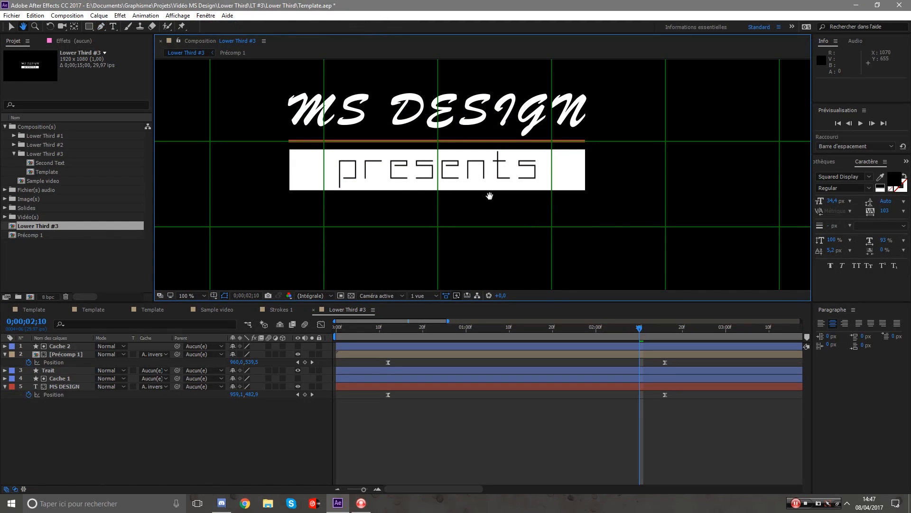
drag(542, 143, 506, 173)
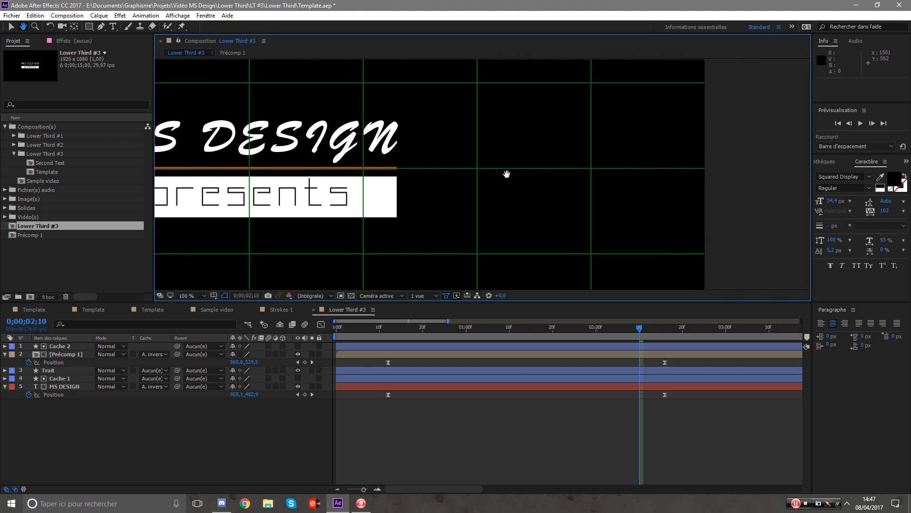
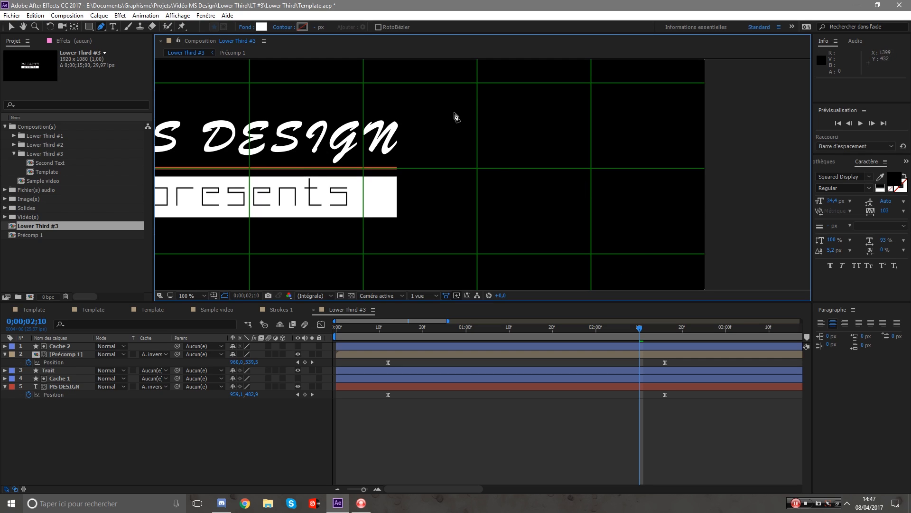
click(477, 83)
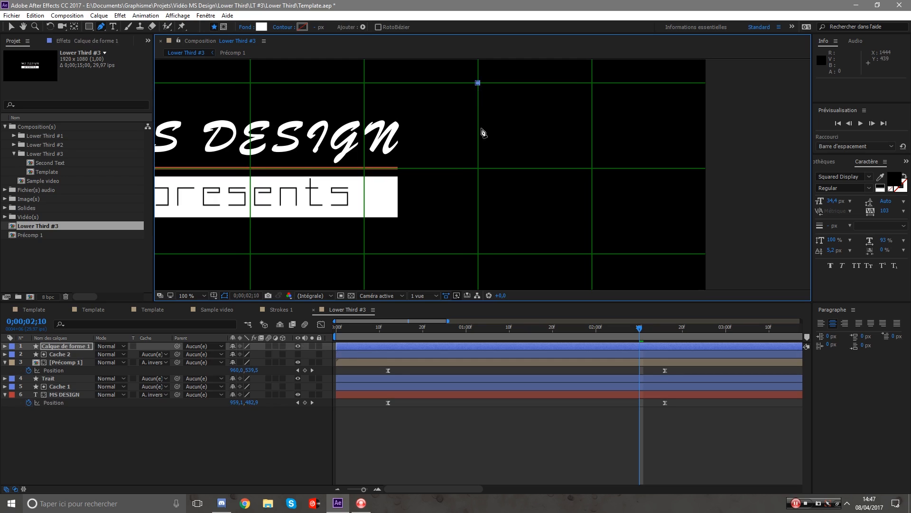
click(478, 255)
click(592, 169)
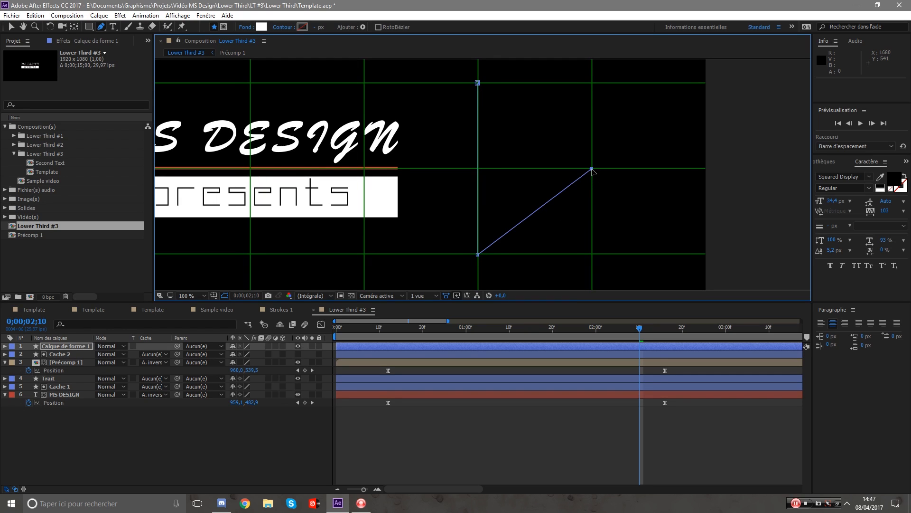
click(477, 84)
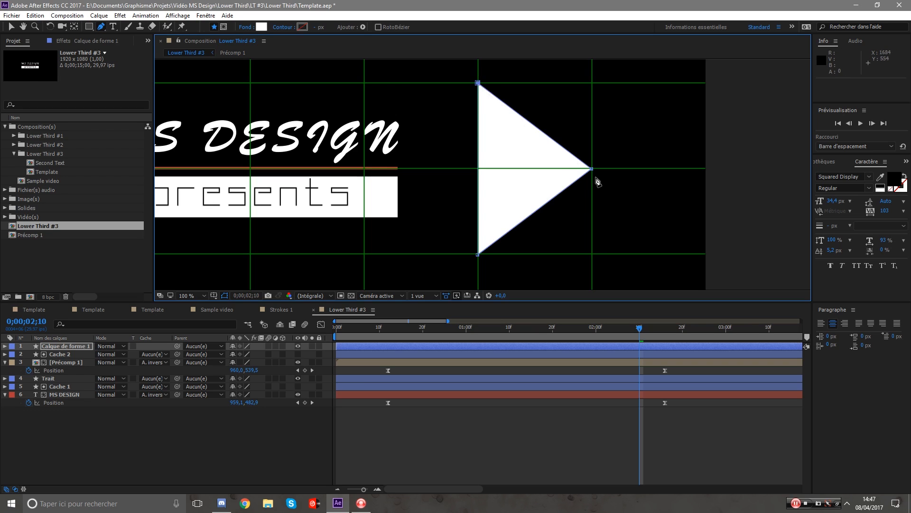
Set the triangle's fill to none.
click(242, 28)
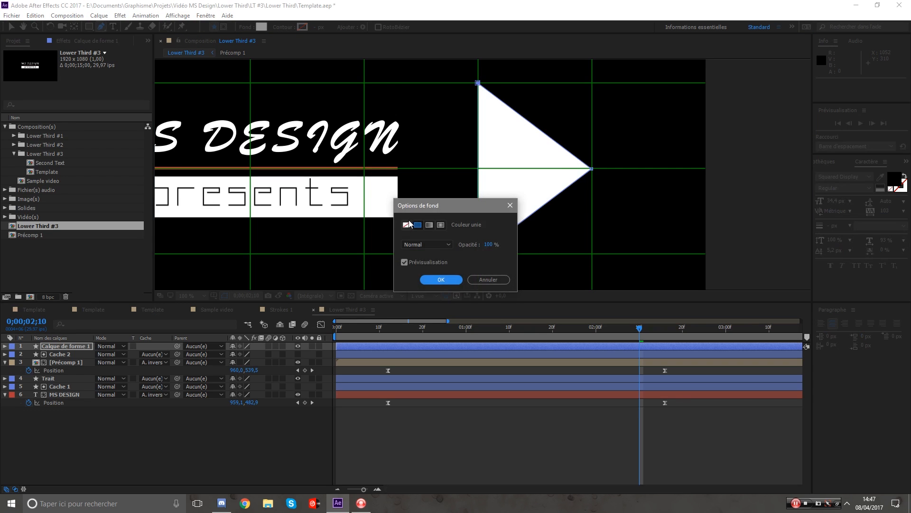
click(407, 225)
click(441, 279)
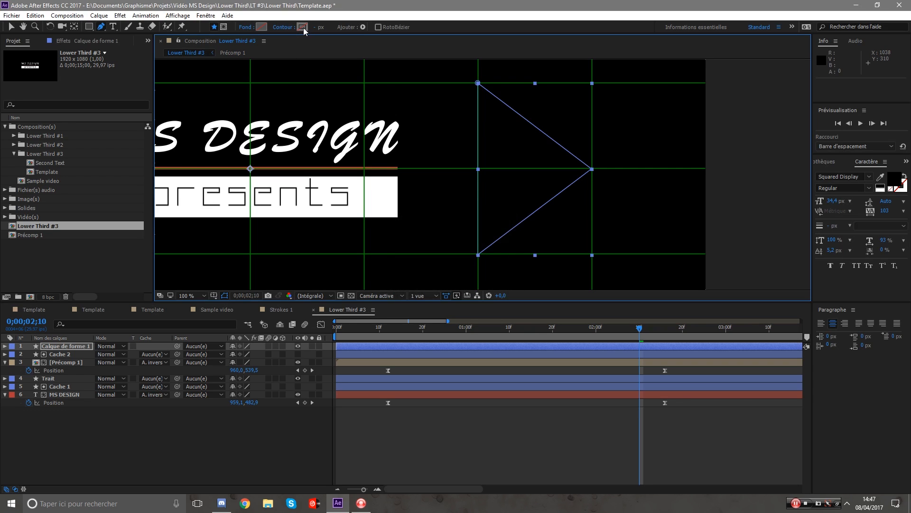
Give the triangle a solid red stroke 6,5 px wide.
click(302, 27)
click(770, 228)
click(284, 27)
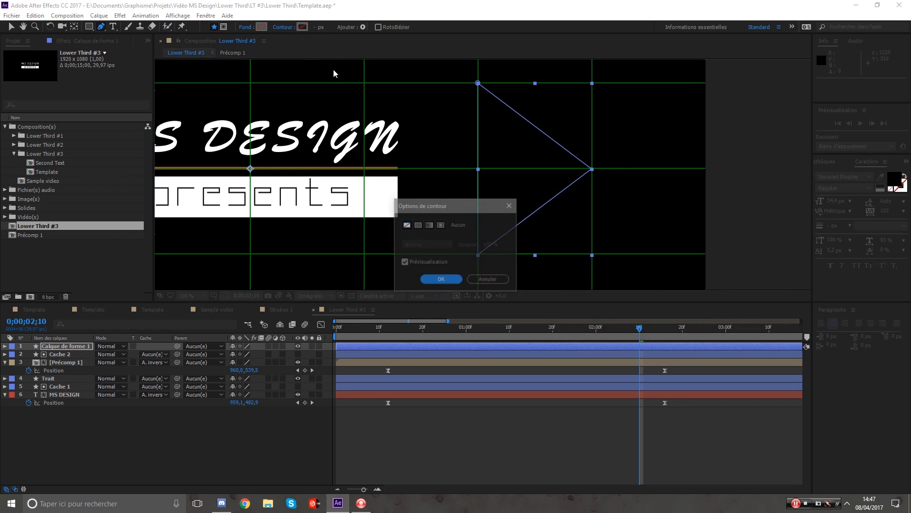
click(420, 226)
click(441, 279)
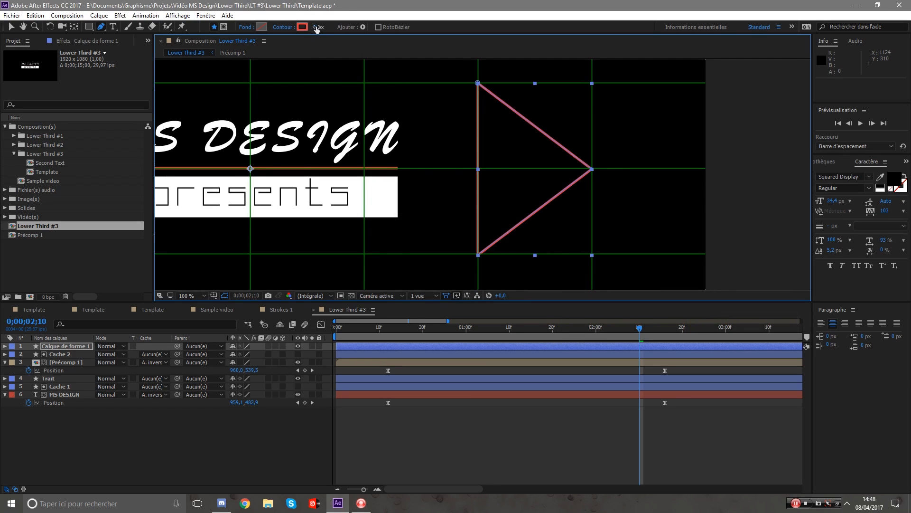
click(316, 28)
text(6,5)
key(Return)
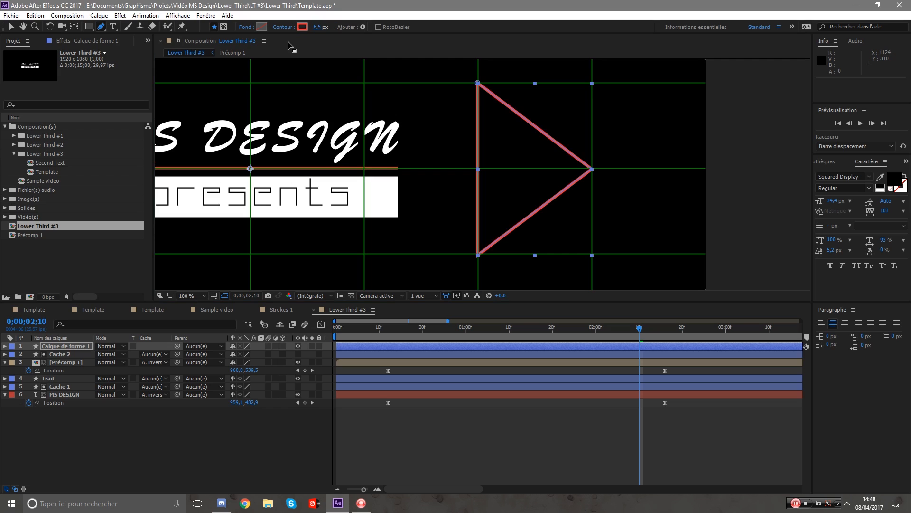
Scale the triangle layer down to about 69,1 %, bringing it close to the end of the title.
key(v)
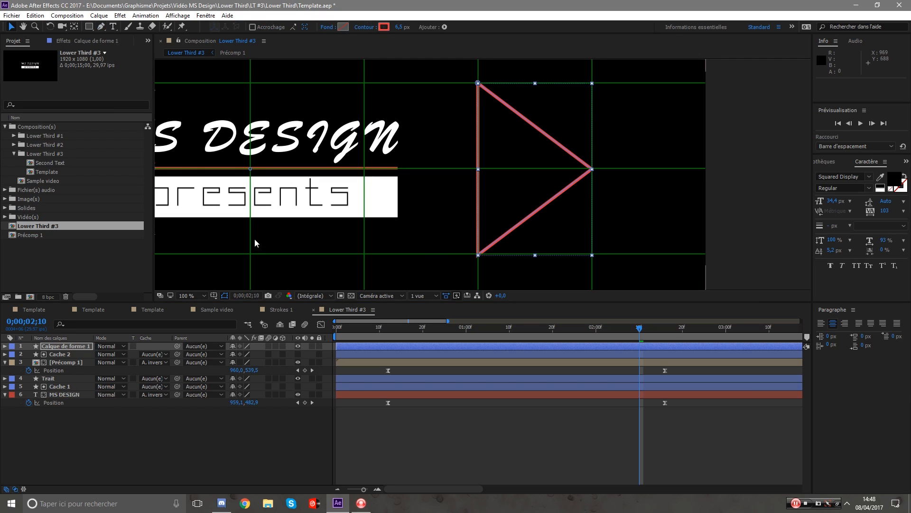
key(s)
drag(264, 354, 114, 313)
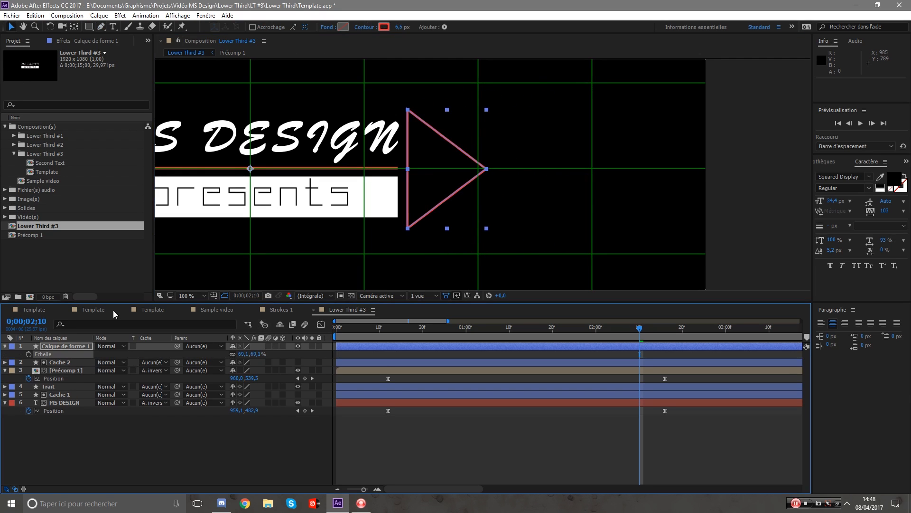
Centre the triangle layer's anchor point on the shape with the Move Anchor Point script.
click(12, 15)
mouse_move(91, 293)
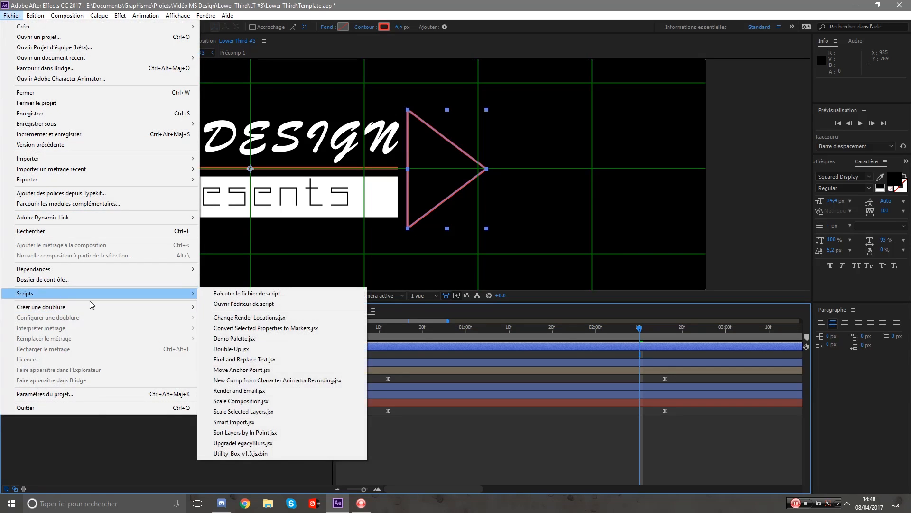
click(255, 370)
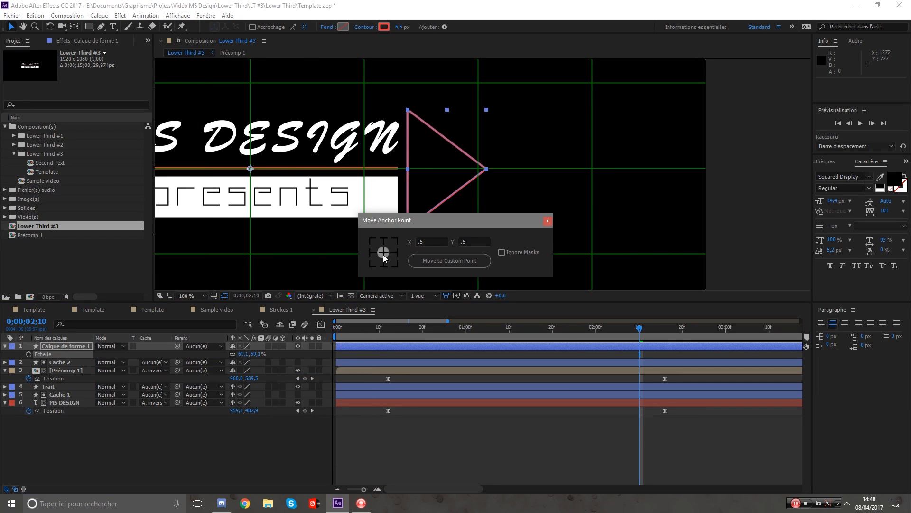
click(383, 253)
click(548, 221)
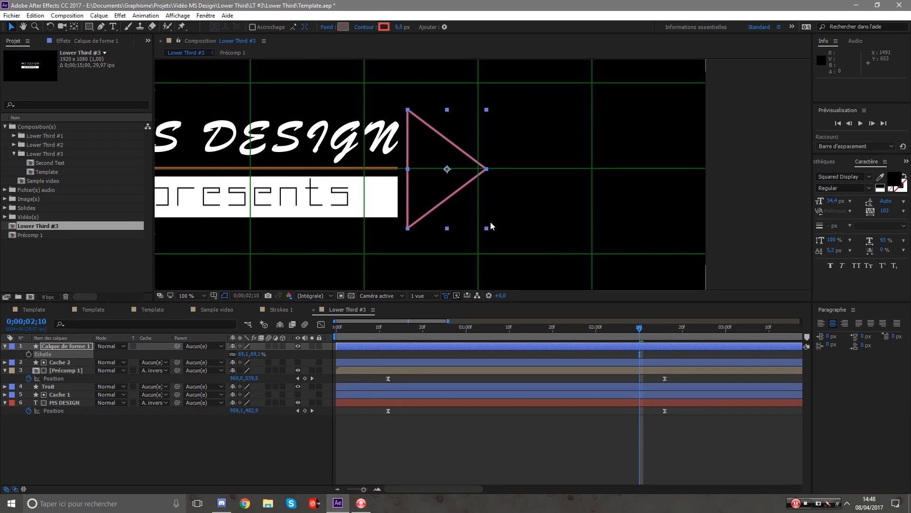
Scale the triangle to 55 % and nudge it to position 1369,6, 539,7, beside the end of the red line.
drag(254, 354, 212, 357)
key(shift+Left)
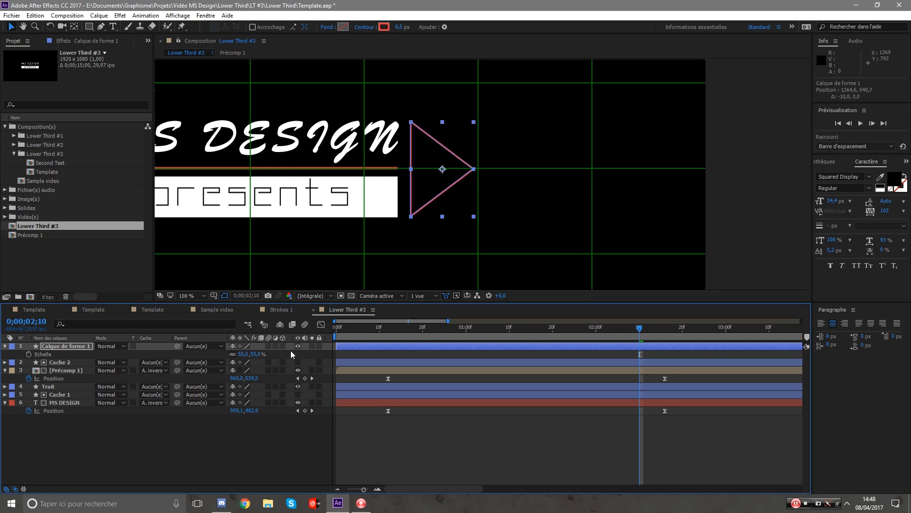
key(shift+Right)
key(shift+Right)
key(Up)
key(Right)
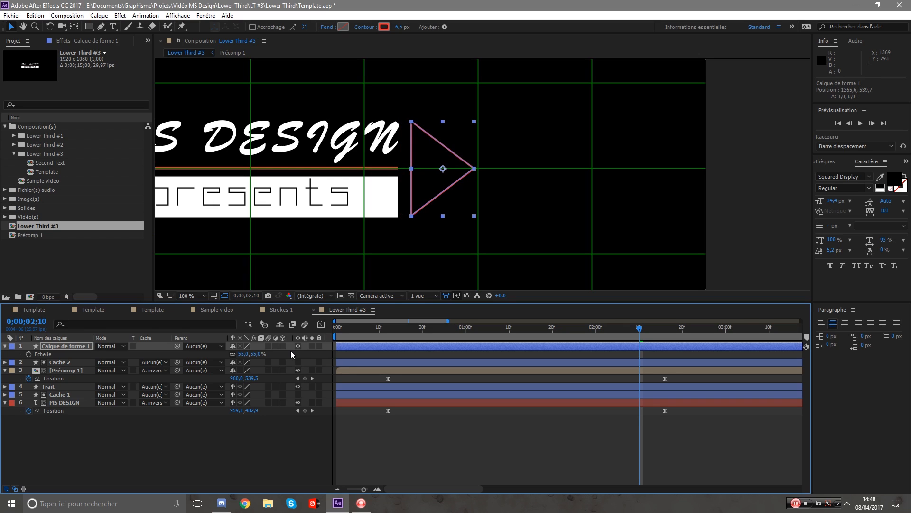
key(Right)
key(Right)
key(Right)
key(Right)
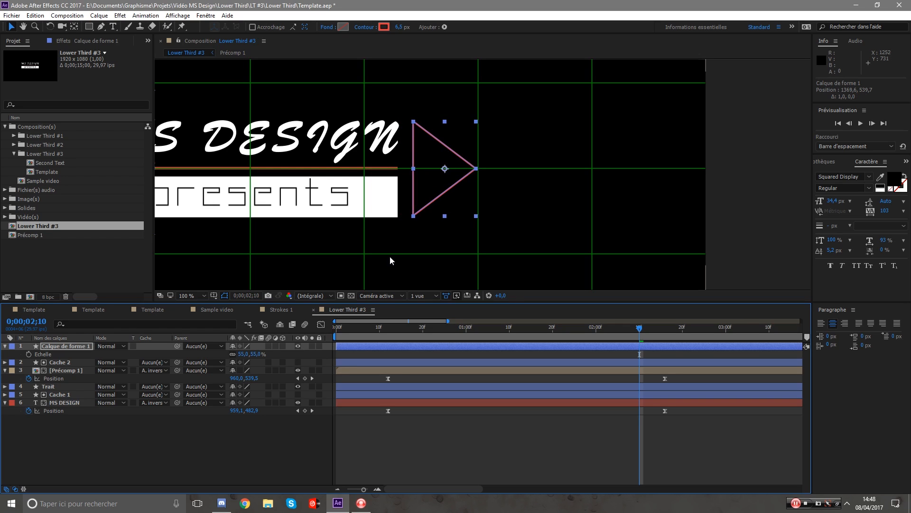
Rename the triangle's shape layer to Flèche droite.
click(536, 451)
click(50, 337)
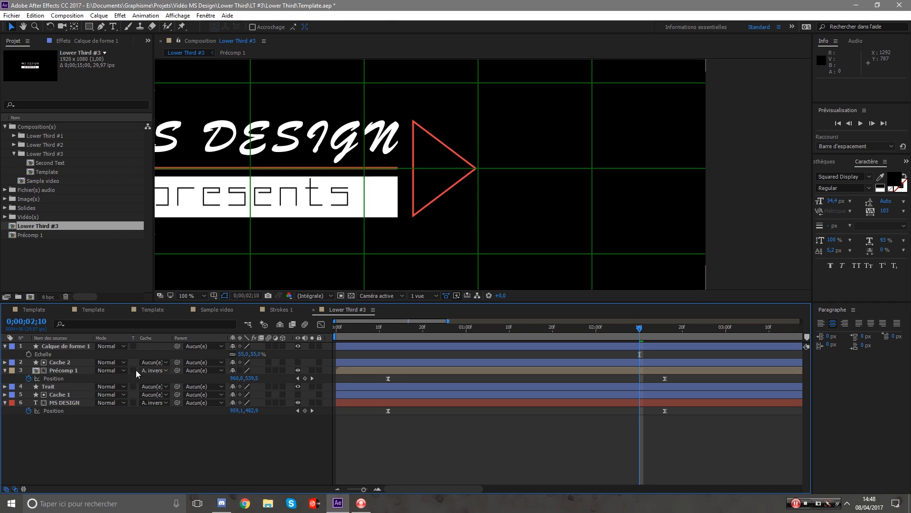
click(61, 346)
key(Return)
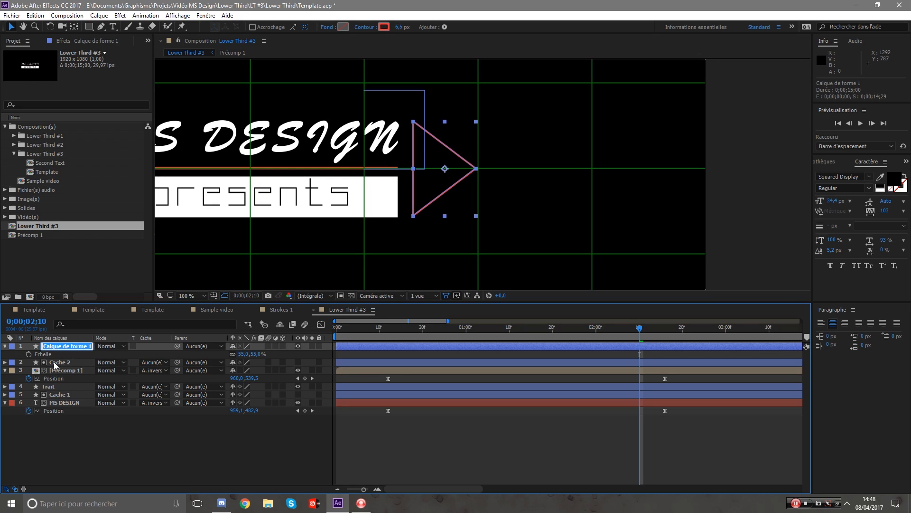
text(Flèche droite)
key(Return)
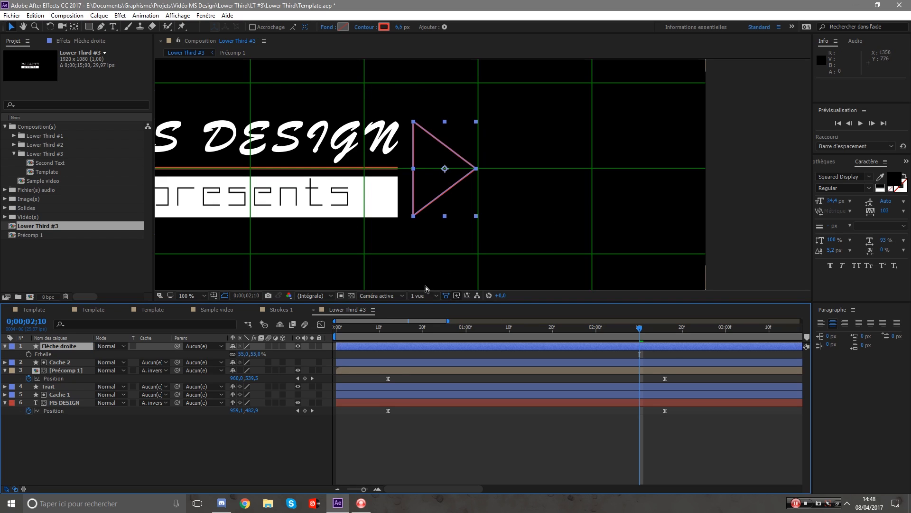
Duplicate the Flèche droite layer and give the copy no stroke and a solid white fill.
key(ctrl+d)
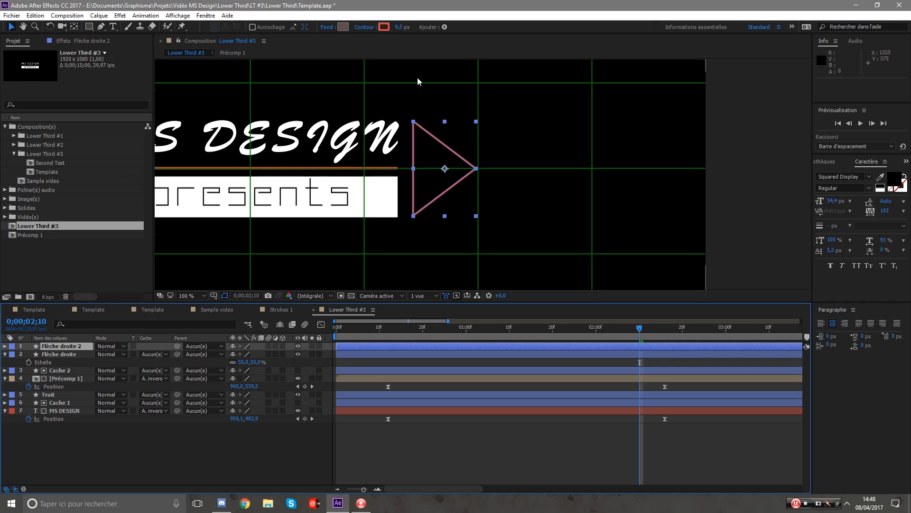
click(365, 29)
click(407, 226)
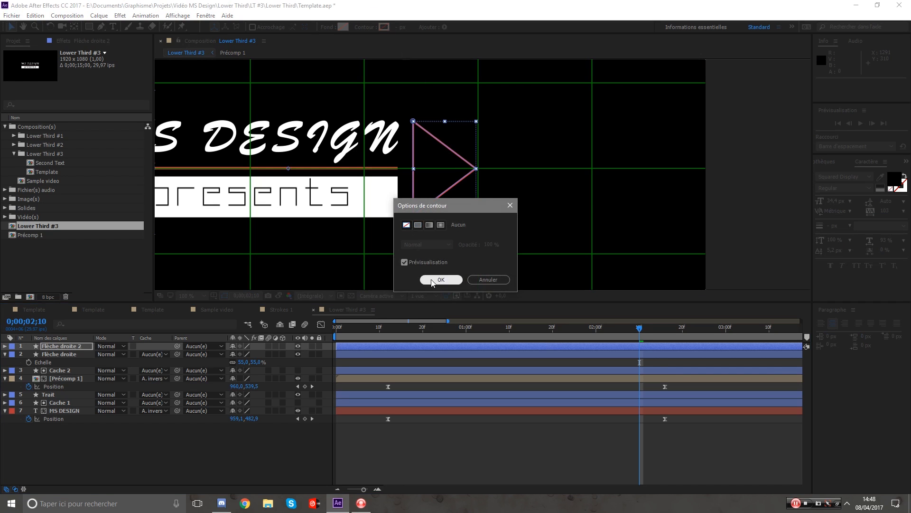
click(432, 279)
click(326, 28)
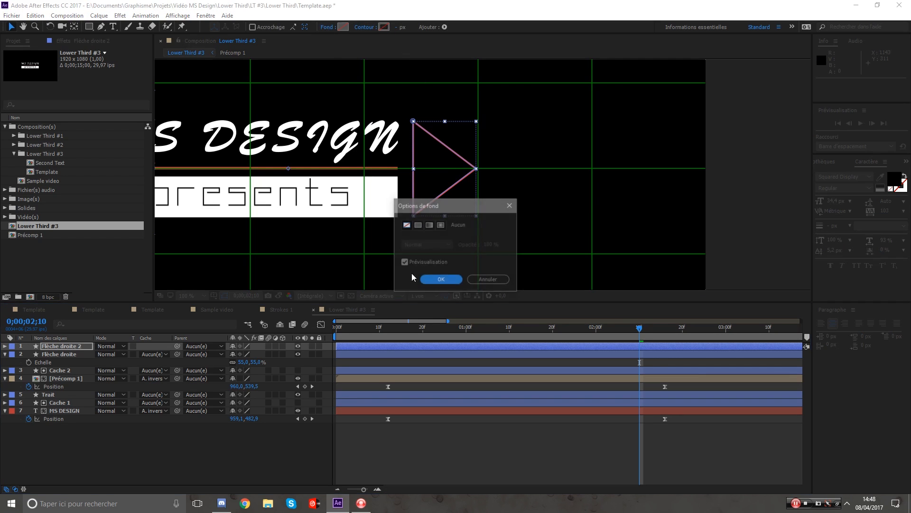
click(418, 225)
click(440, 279)
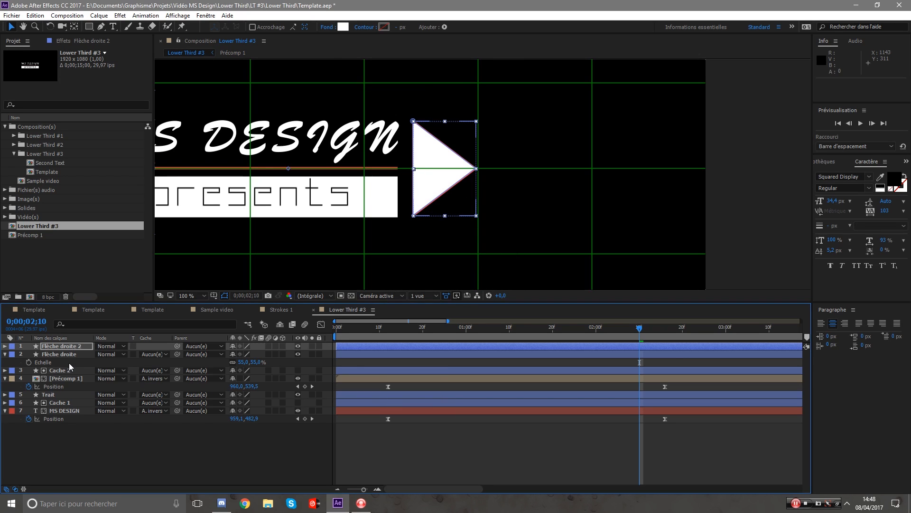
Scale the white triangle copy to 31,4 % and place its layer below Flèche droite in the stack.
key(s)
drag(257, 360, 146, 363)
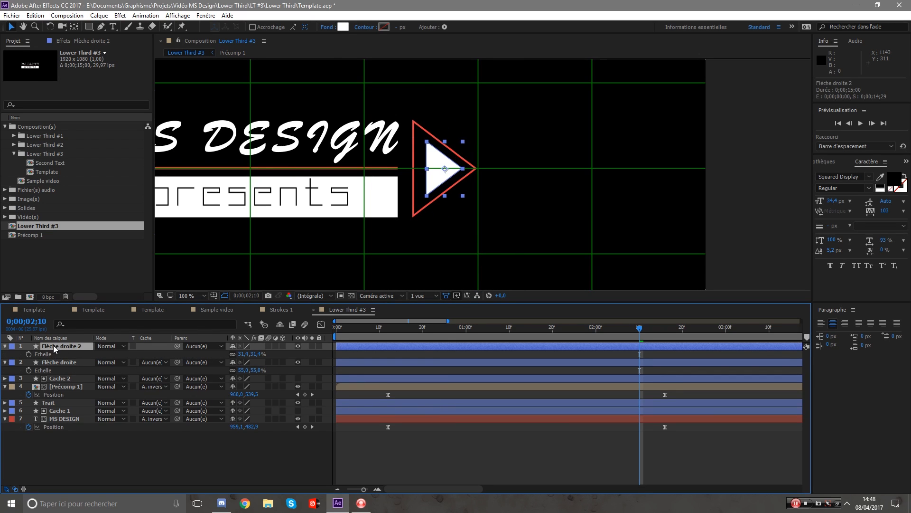
drag(55, 347, 64, 370)
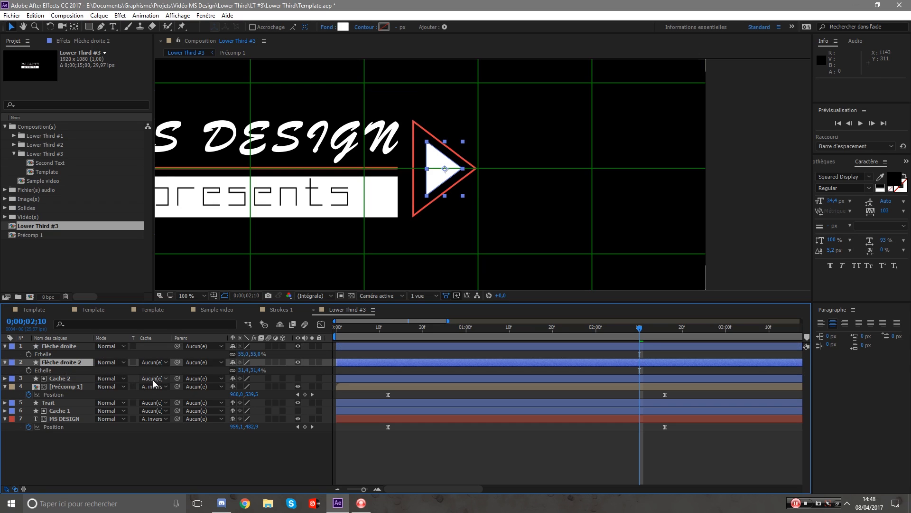
Move the white triangle horizontally to about x 1435, so it straddles the tip of the outlined triangle.
key(shift+Right)
key(shift+Right)
key(shift+Right)
key(shift+Right)
key(shift+Right)
key(shift+Right)
key(shift+Right)
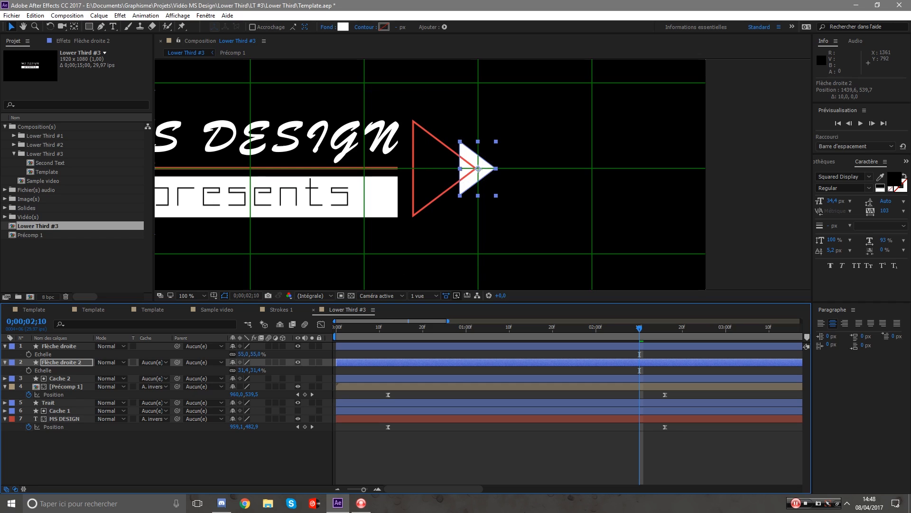
click(530, 455)
click(598, 347)
click(607, 362)
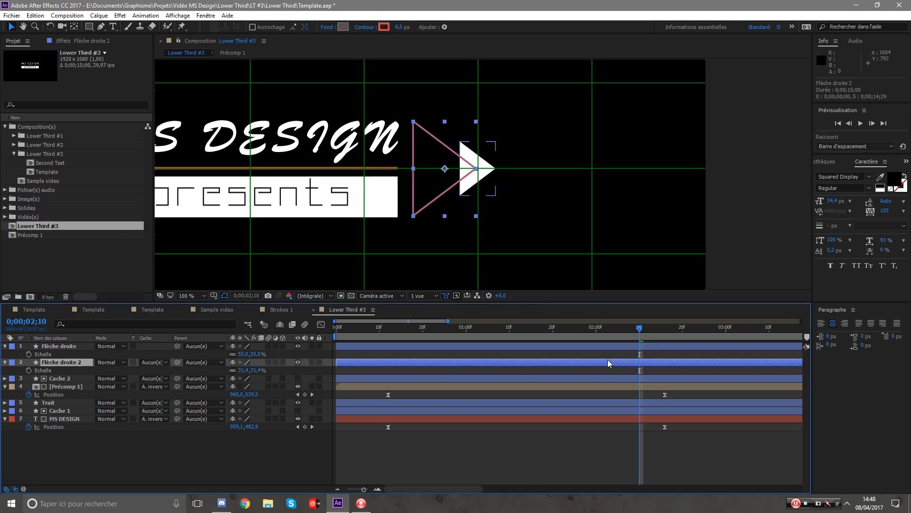
key(Left)
key(Left)
key(Left)
key(Left)
key(Left)
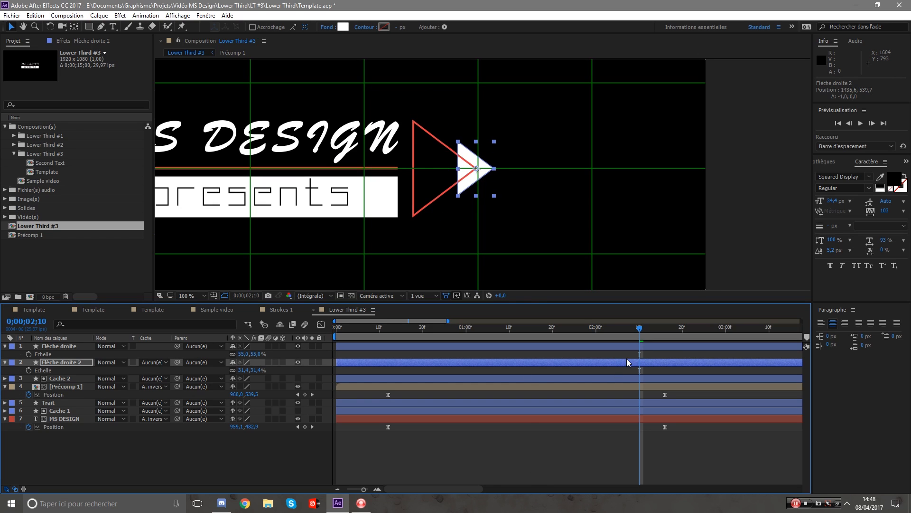
click(642, 466)
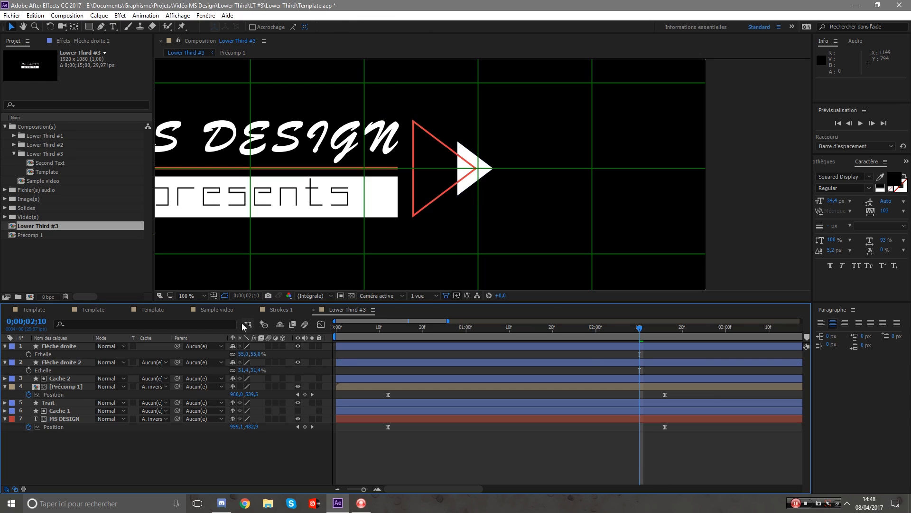
Hide the composition grid and scale the white triangle down to 24,8 %.
click(191, 295)
click(237, 315)
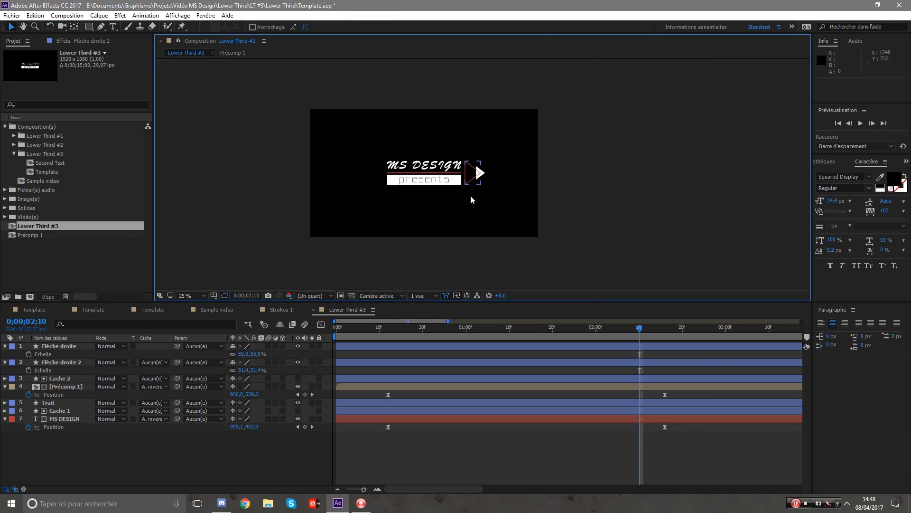
key(slash)
click(602, 363)
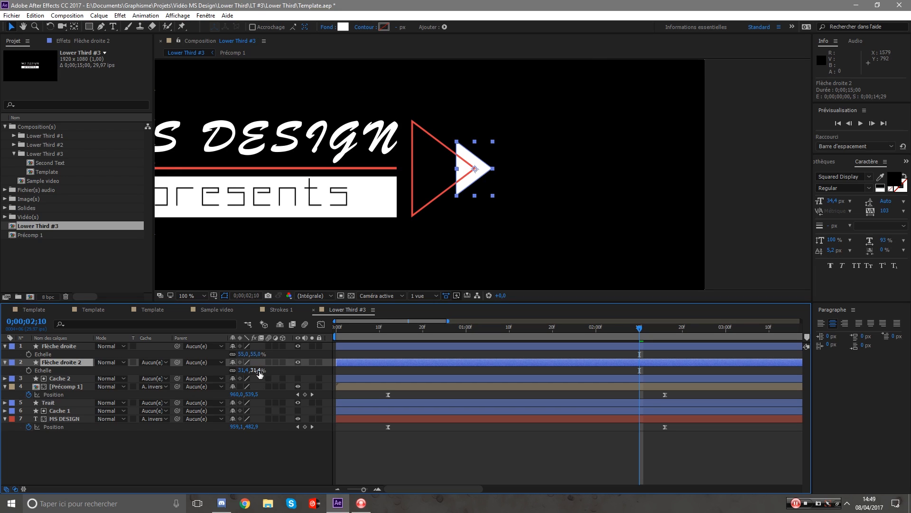
drag(262, 374, 249, 381)
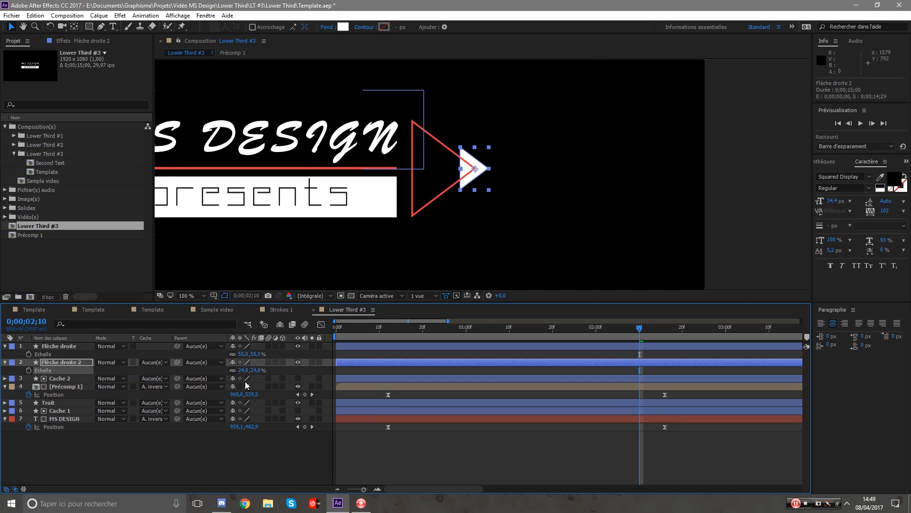
click(645, 476)
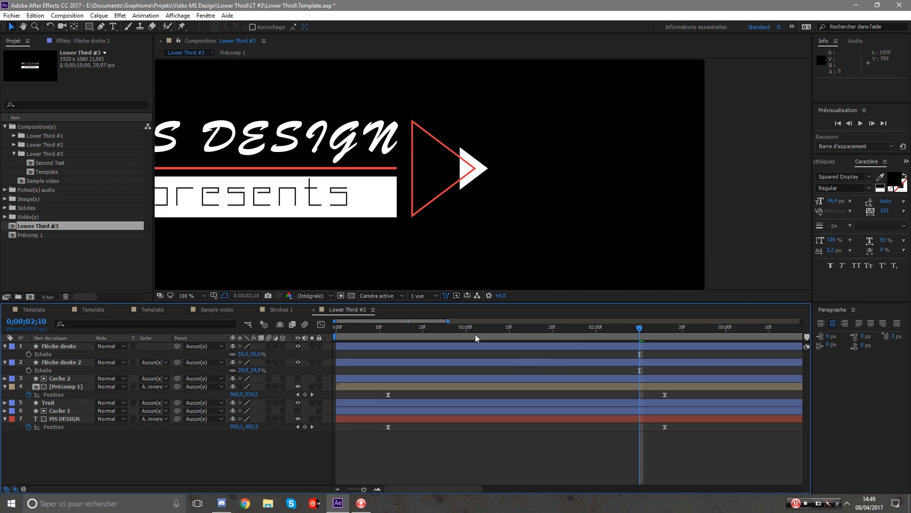
Collapse the Précomp 1 and MS DESIGN layers and set the current time to 0;00;01;02.
click(5, 387)
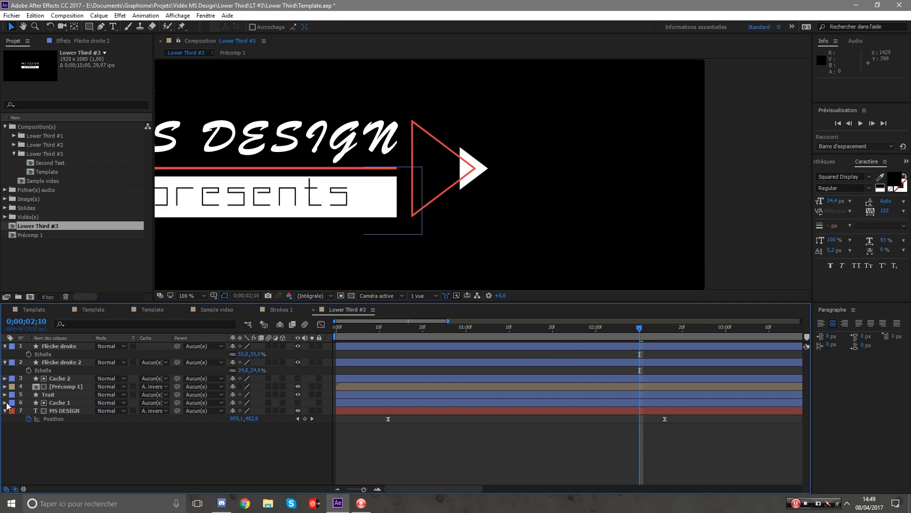
click(5, 411)
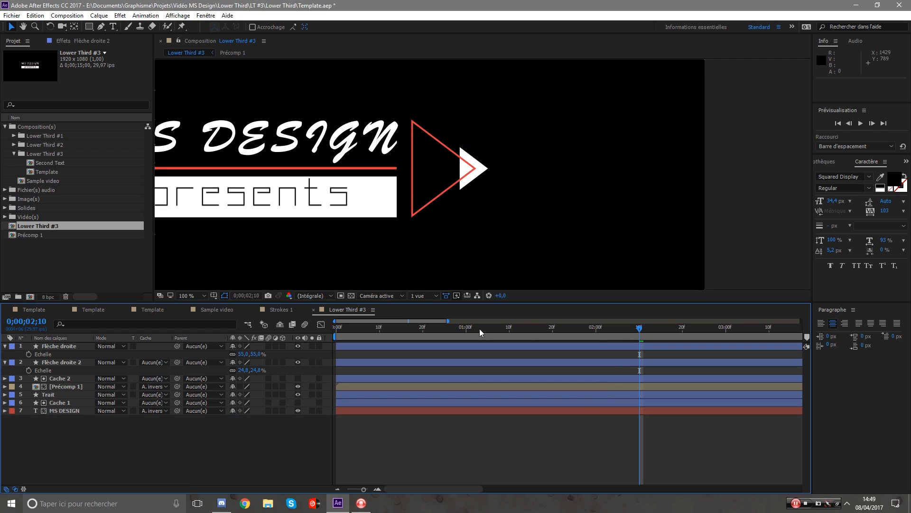
mouse_move(474, 328)
mouse_down()
mouse_move(363, 327)
mouse_move(497, 327)
mouse_move(452, 323)
mouse_move(474, 327)
mouse_up()
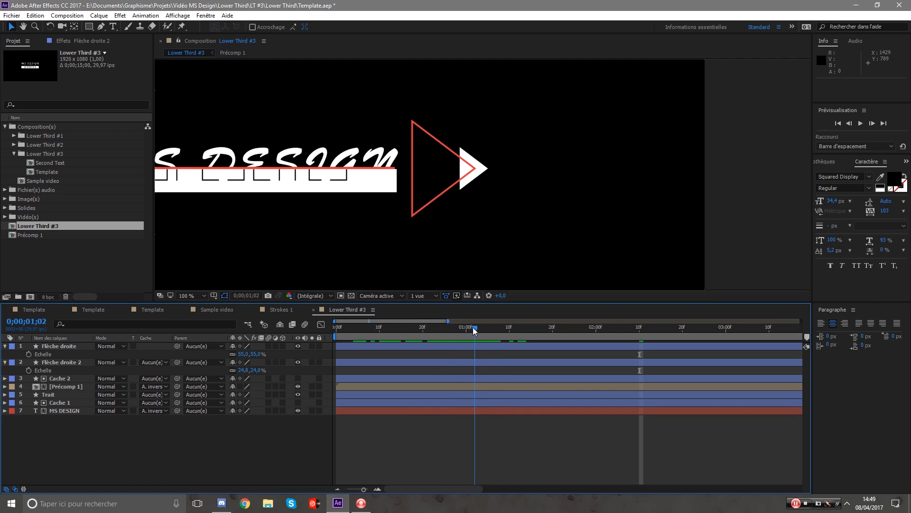
Add a Trim Paths (Raccorder les tracés) operator to the Flèche droite layer and expand its properties.
click(55, 346)
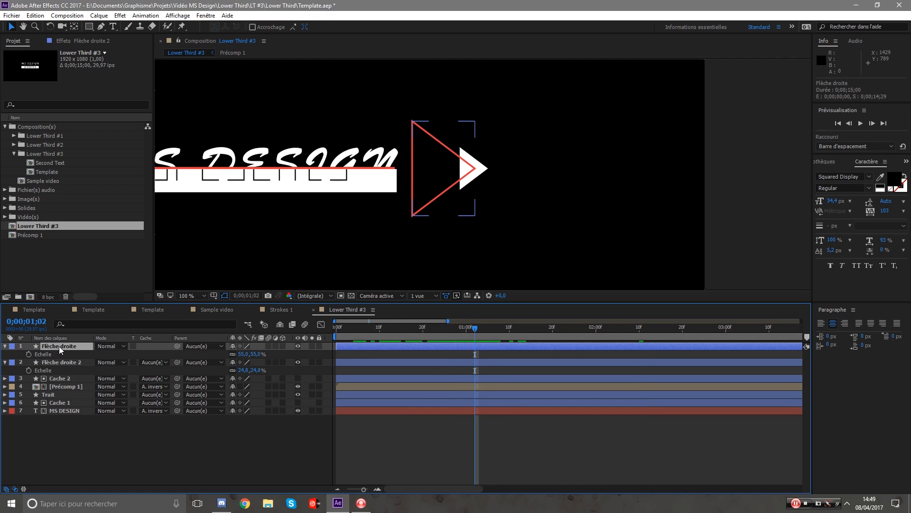
click(5, 347)
click(5, 347)
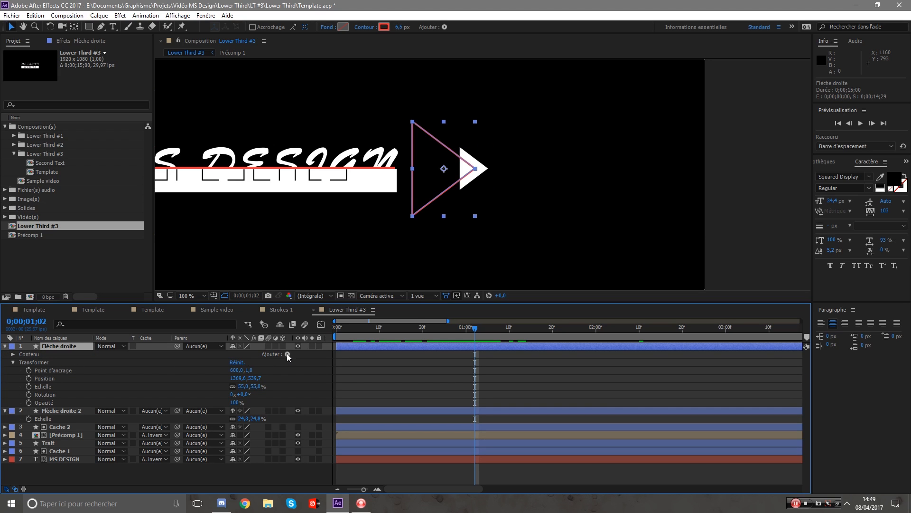
click(287, 354)
click(348, 302)
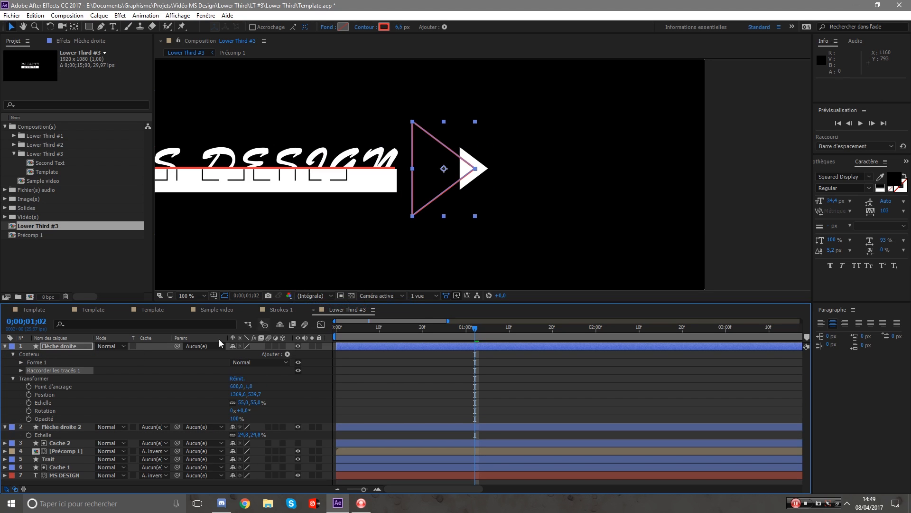
click(20, 370)
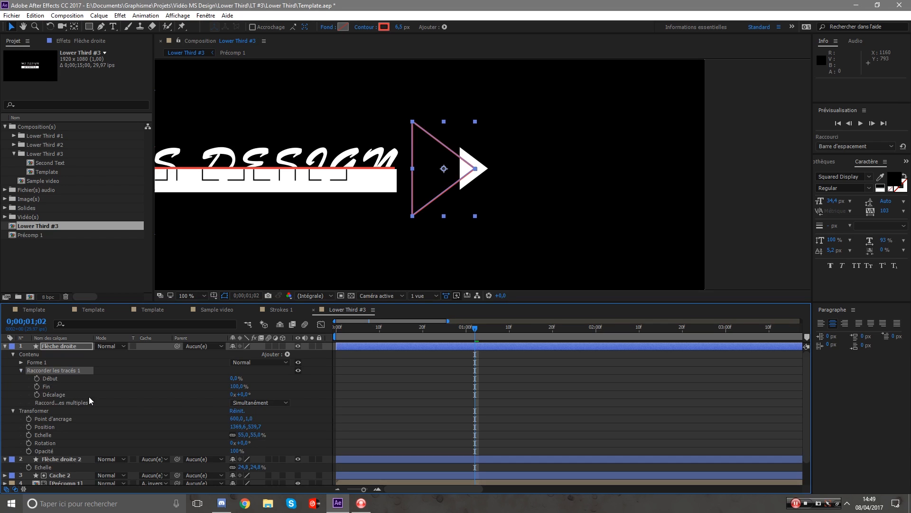
Keyframe the trim's Fin value at 0 % at 0;00;01;02 and at 100 % at 0;00;03;10.
drag(239, 390, 2, 373)
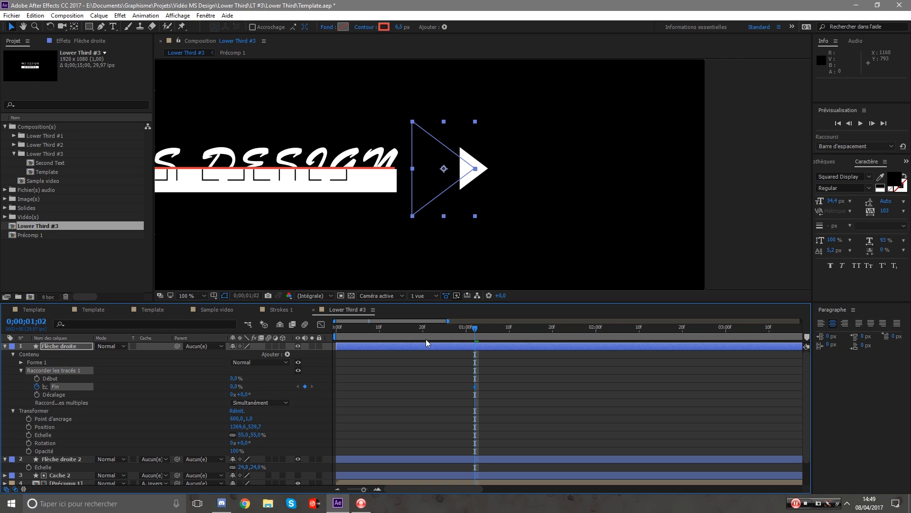
drag(484, 337, 769, 346)
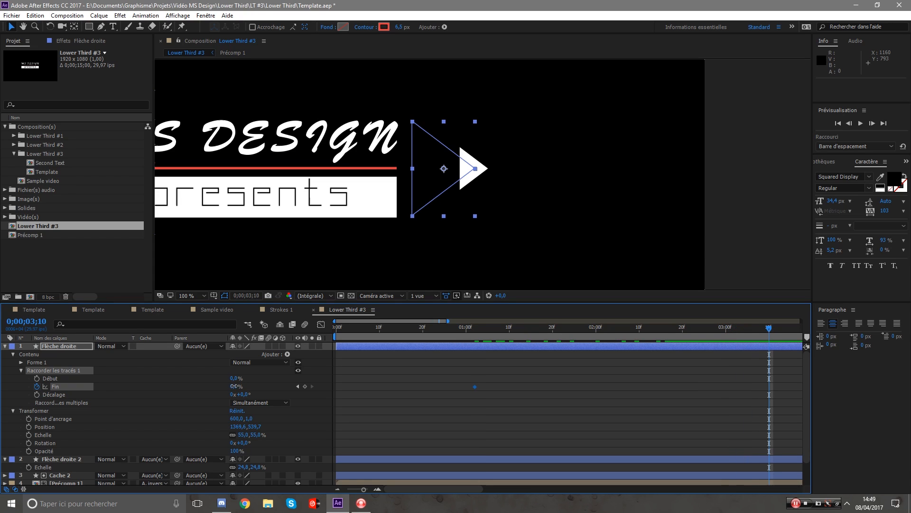
drag(234, 386, 616, 383)
click(624, 383)
Start the work area at 0;00;00;20 and preview the outlined triangle drawing itself.
drag(626, 329, 406, 340)
key(b)
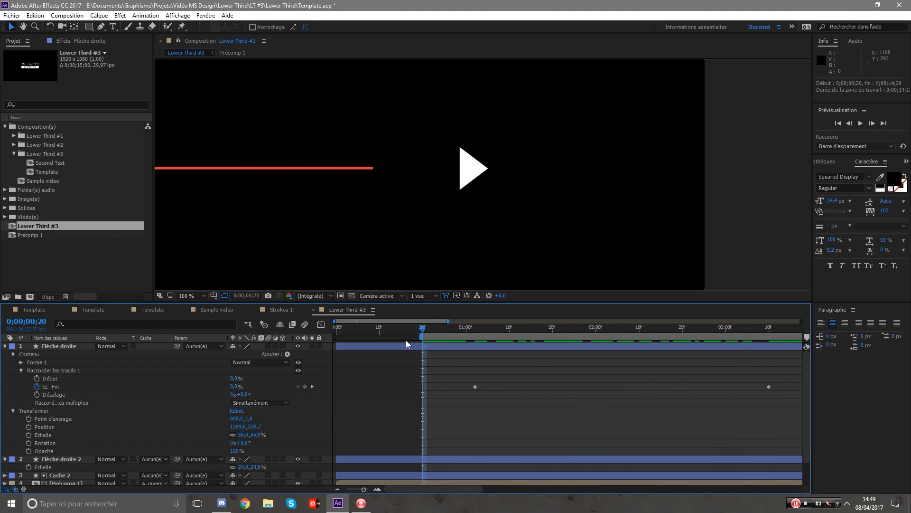
key(space)
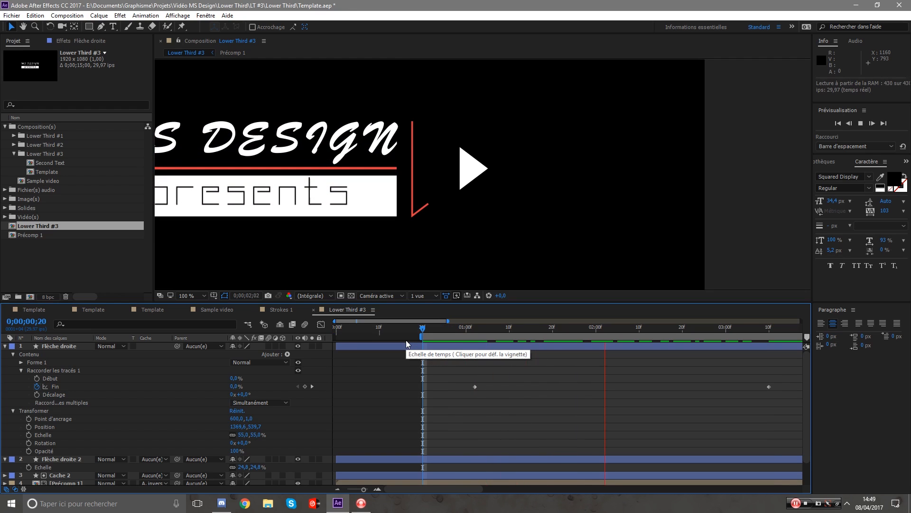
Stop the preview and move the last Fin keyframe earlier, to 0;00;03;01.
click(644, 340)
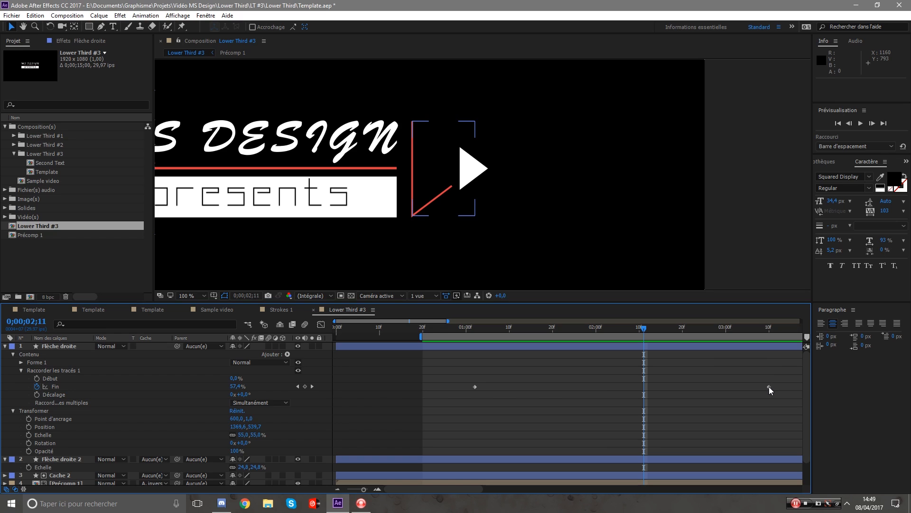
drag(769, 386, 731, 392)
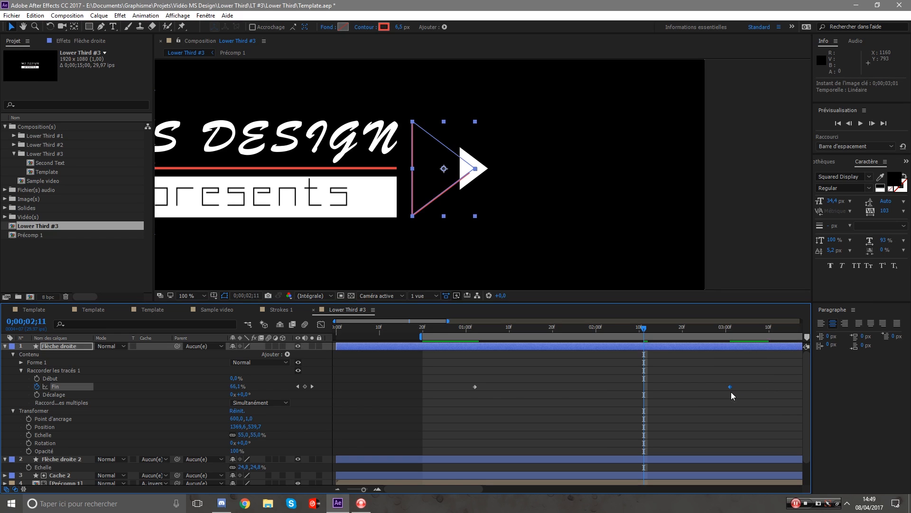
click(443, 392)
Apply Easy Ease to the Fin keyframes, stretch the last keyframe's influence in the speed graph for an early peak, and preview the result.
click(320, 325)
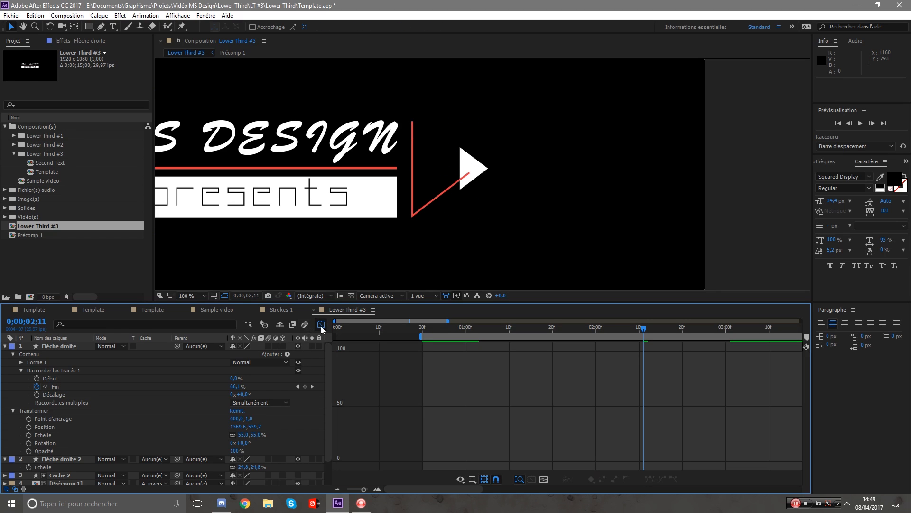
click(71, 388)
click(54, 386)
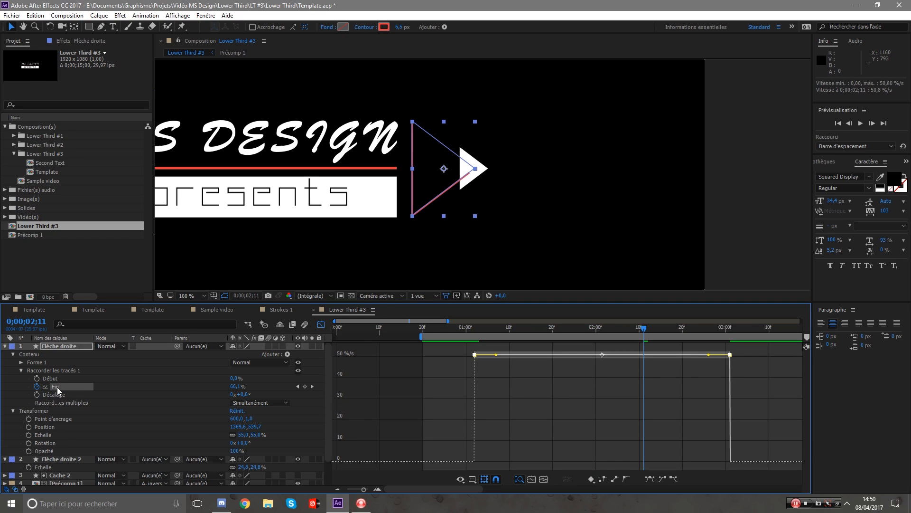
click(649, 479)
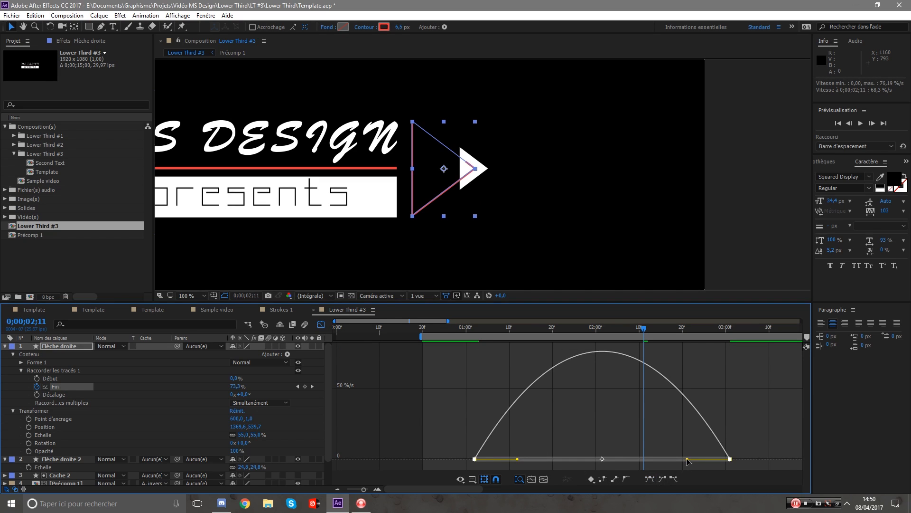
drag(686, 459, 621, 459)
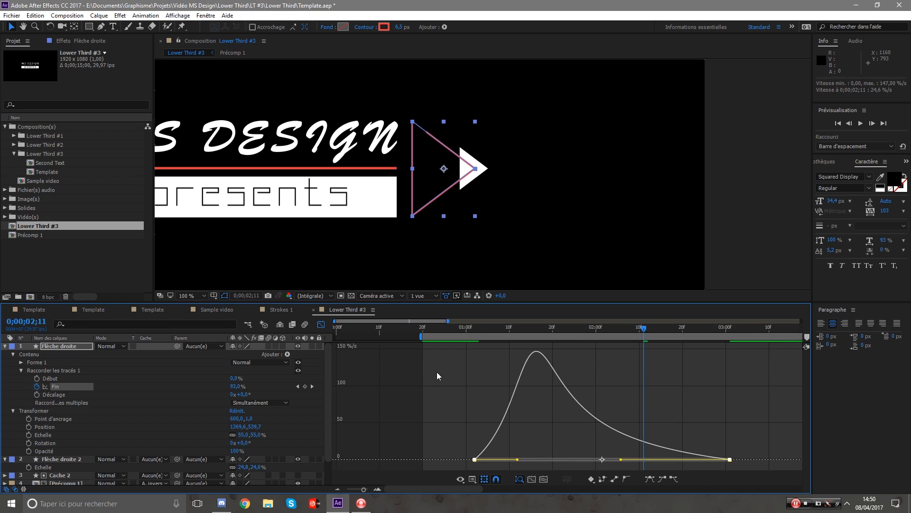
click(319, 324)
key(space)
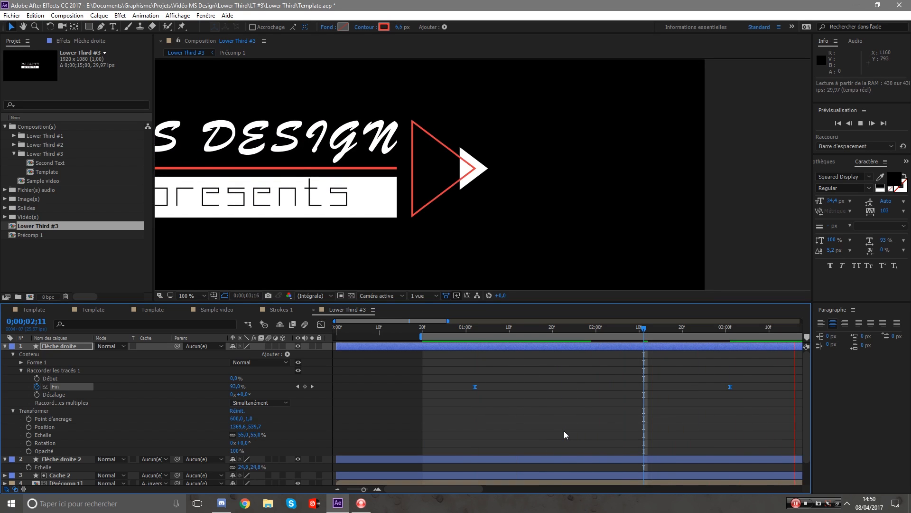
Stop the preview, move the outlined triangle's last Fin keyframe to about 0;00;03;09, and collapse that layer.
key(space)
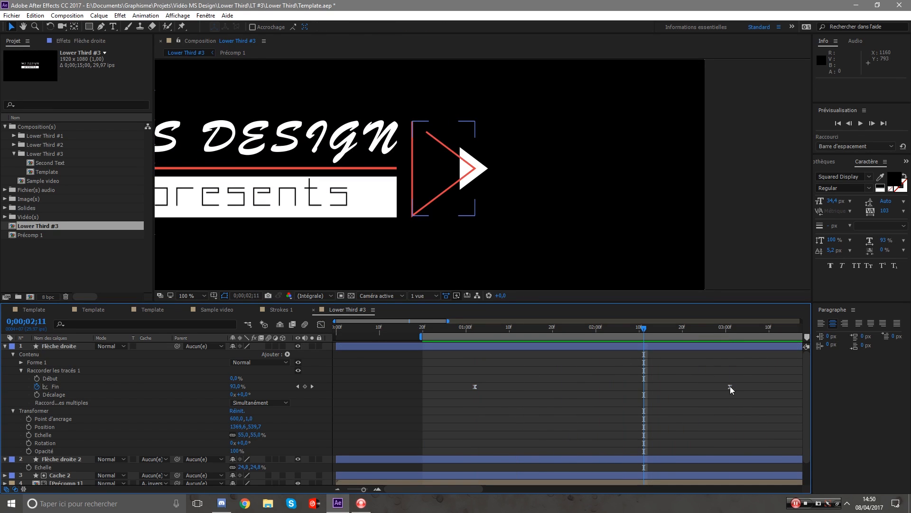
drag(730, 386, 765, 388)
click(560, 375)
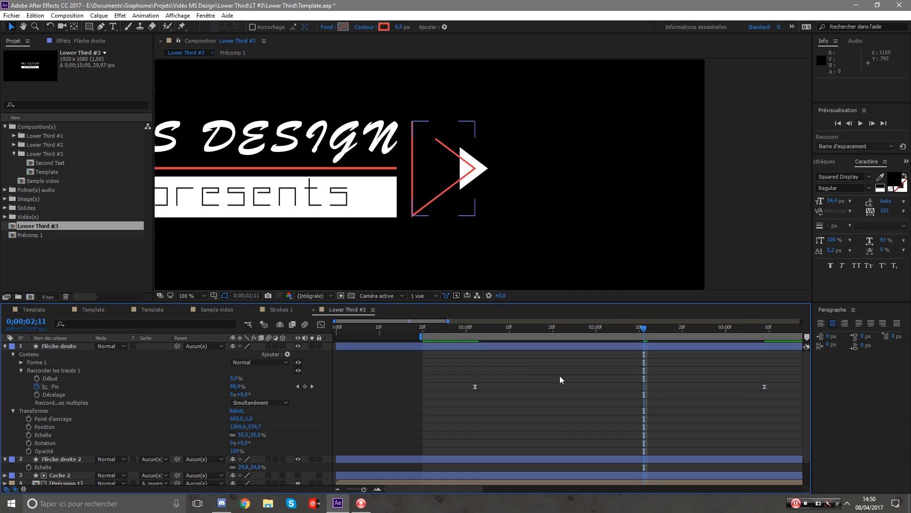
click(4, 346)
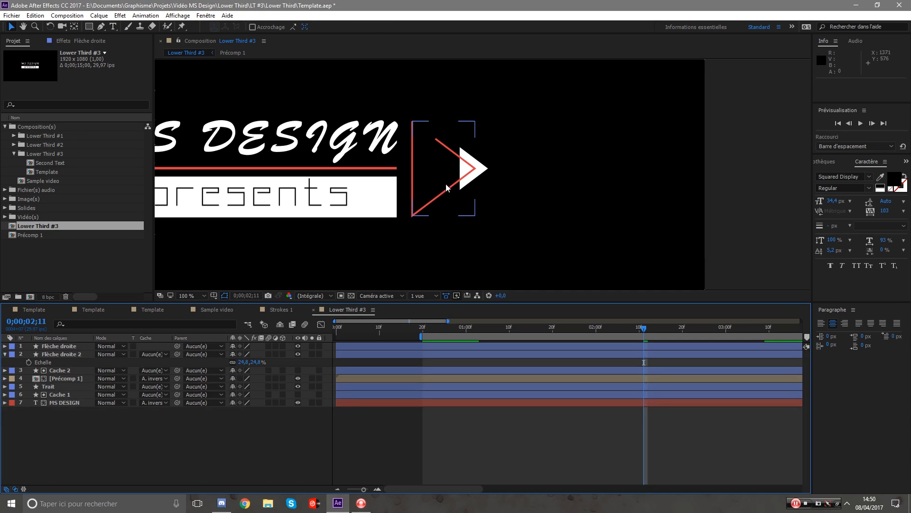
Keyframe the white triangle's position as it stands at 0;00;03;10 and at 1377,6, 539,7 at 0;00;01;08.
click(86, 355)
key(p)
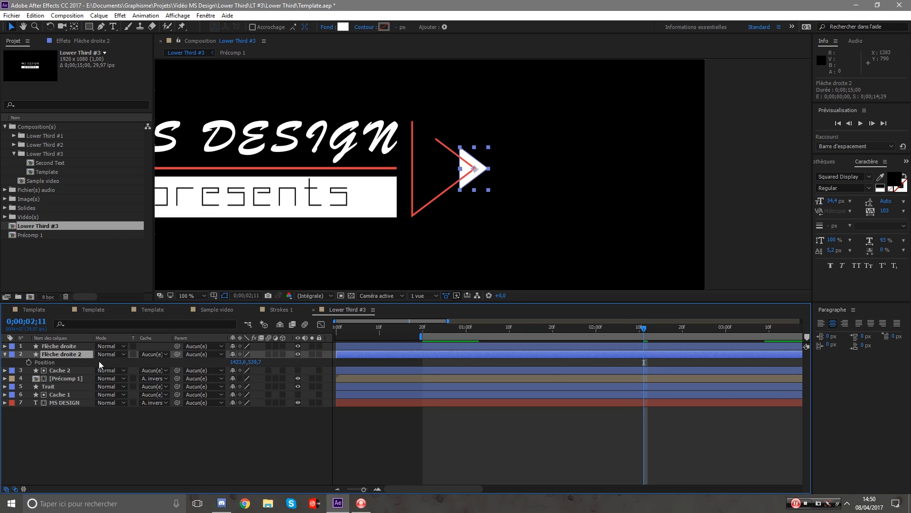
drag(662, 335, 770, 338)
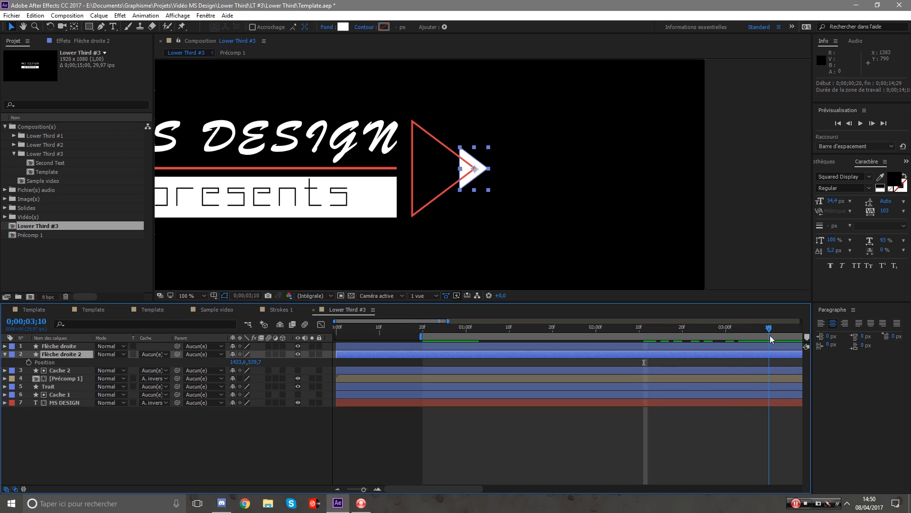
click(29, 362)
drag(769, 331, 494, 327)
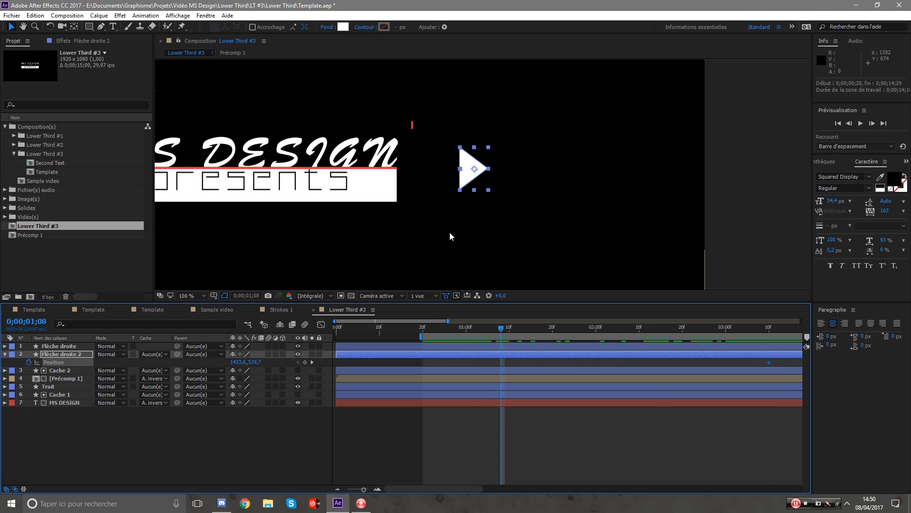
drag(471, 184, 446, 186)
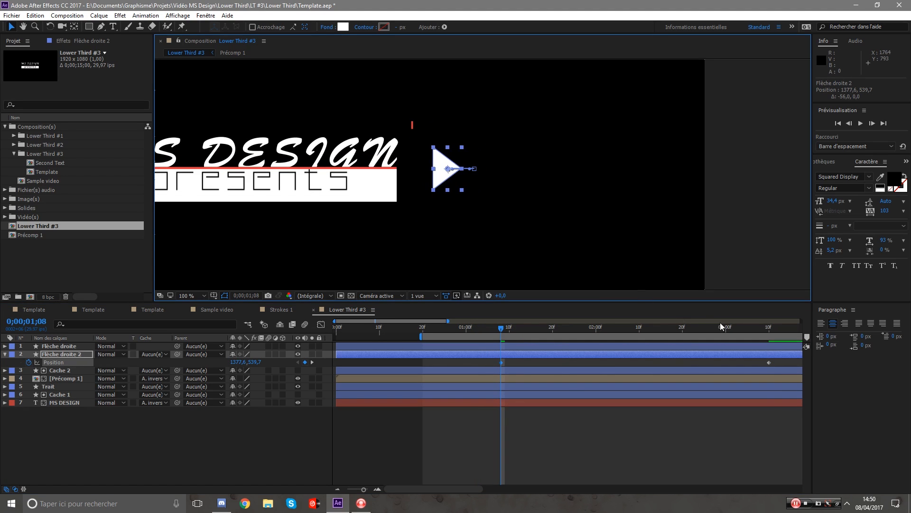
Keyframe the white triangle's opacity at 100 % at 0;00;03;10 and 0 % at 0;00;01;08, and preview the fade-in.
drag(552, 326, 756, 364)
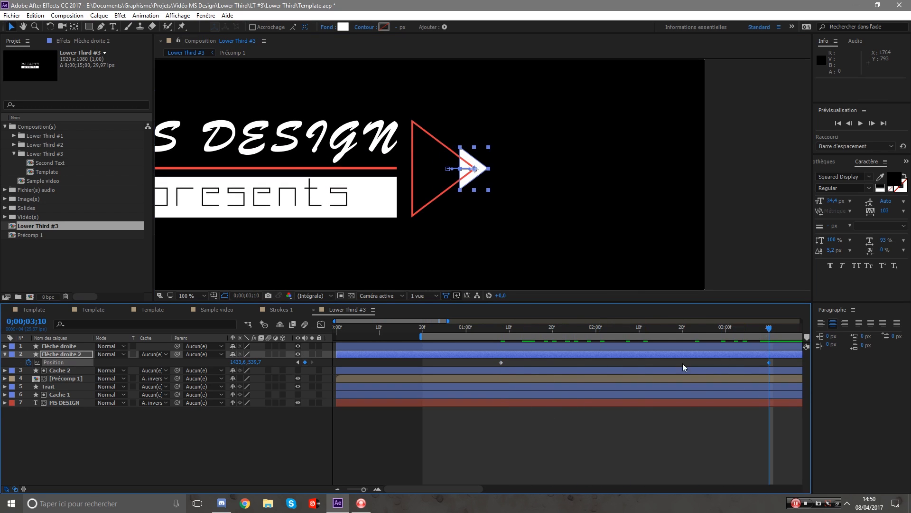
key(t)
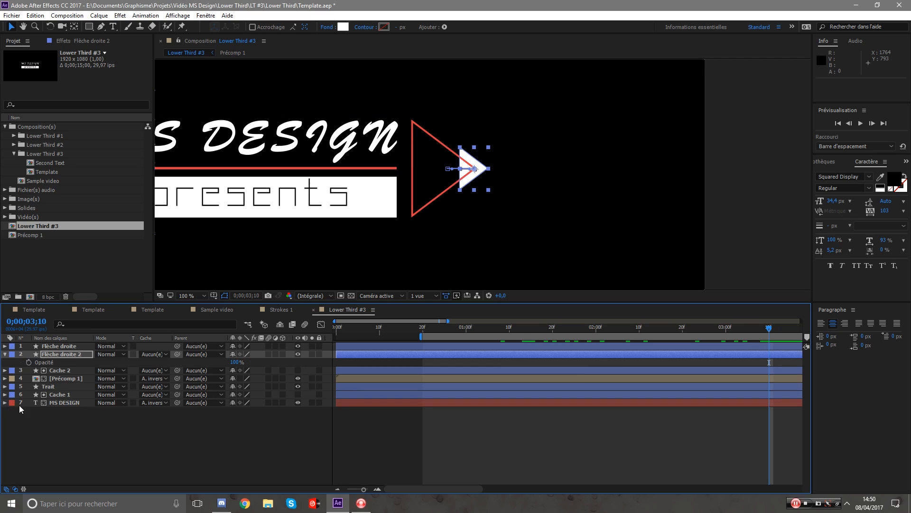
click(28, 362)
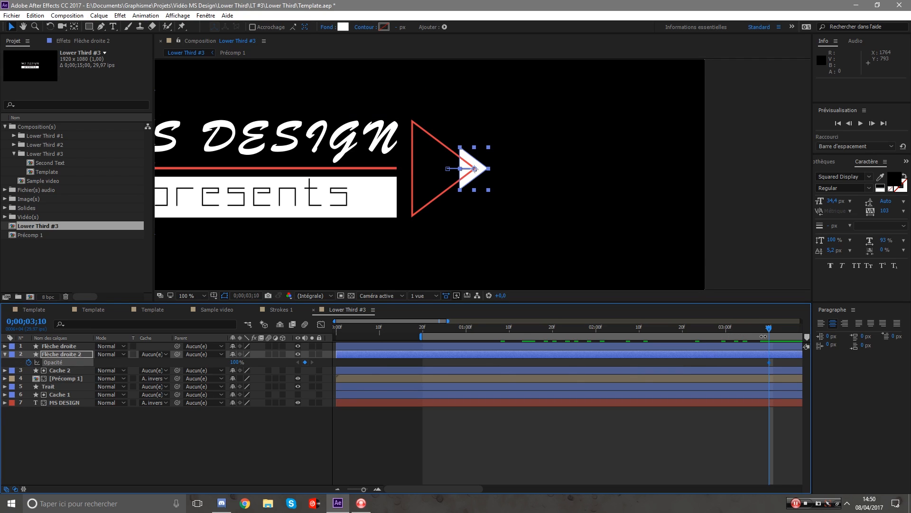
drag(767, 333, 500, 336)
key(shift+p)
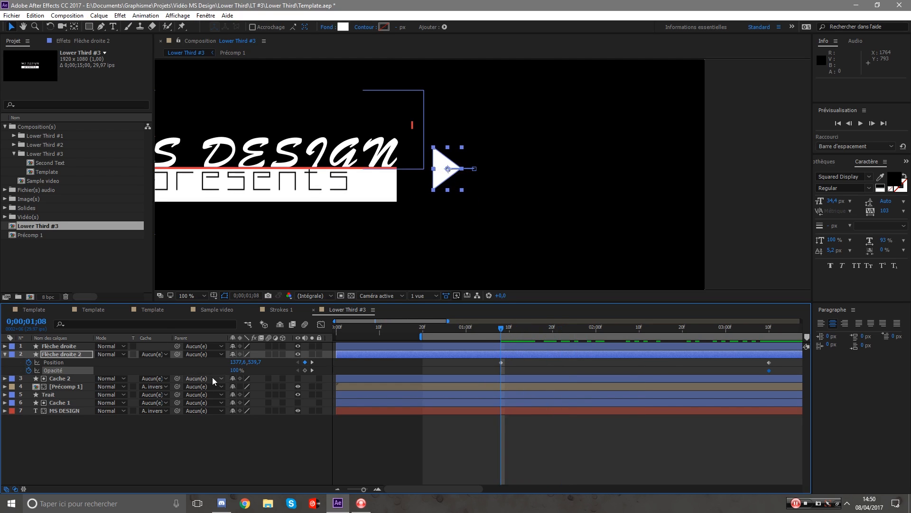
drag(233, 370, 9, 372)
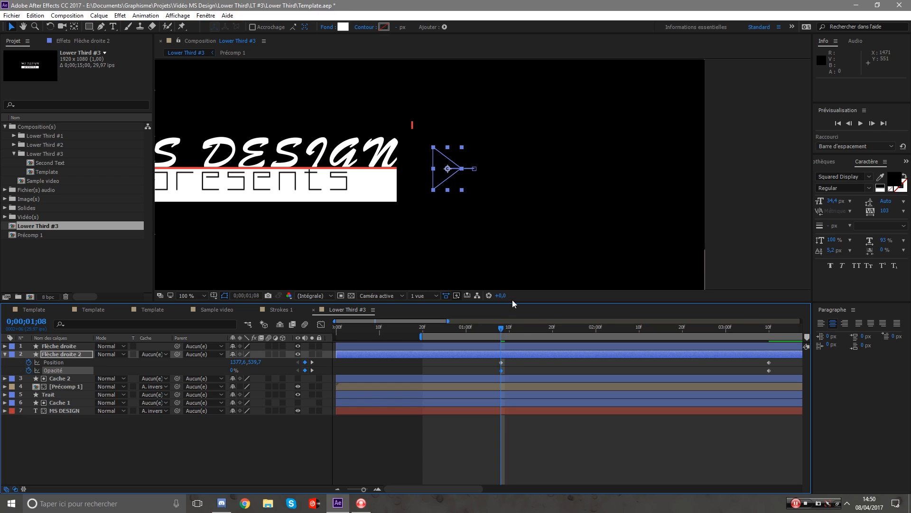
key(space)
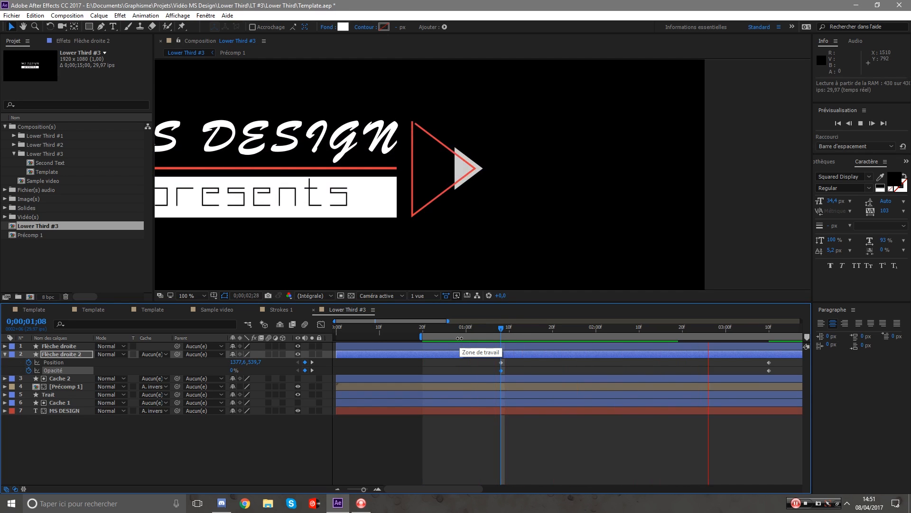
key(space)
click(534, 326)
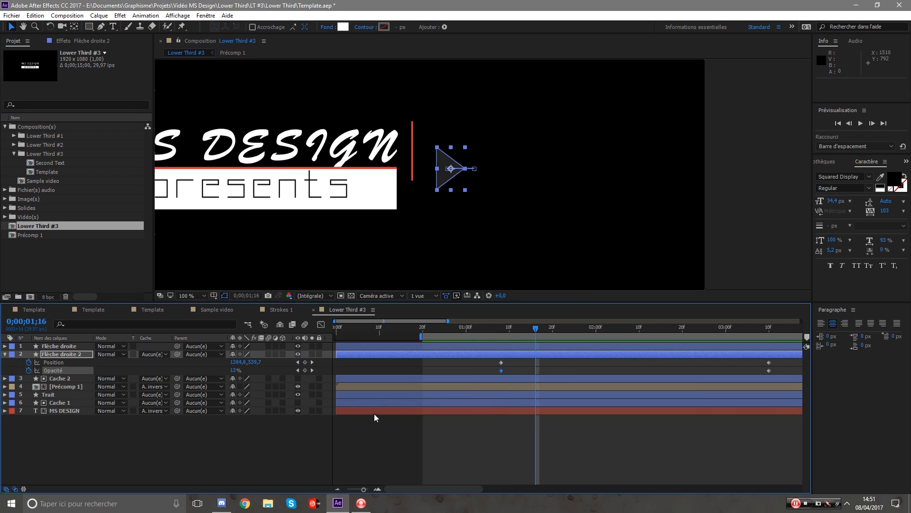
Apply Easy Ease to the white triangle's Position keyframes and stretch the last one's influence in the speed graph for an early peak.
click(319, 325)
click(70, 363)
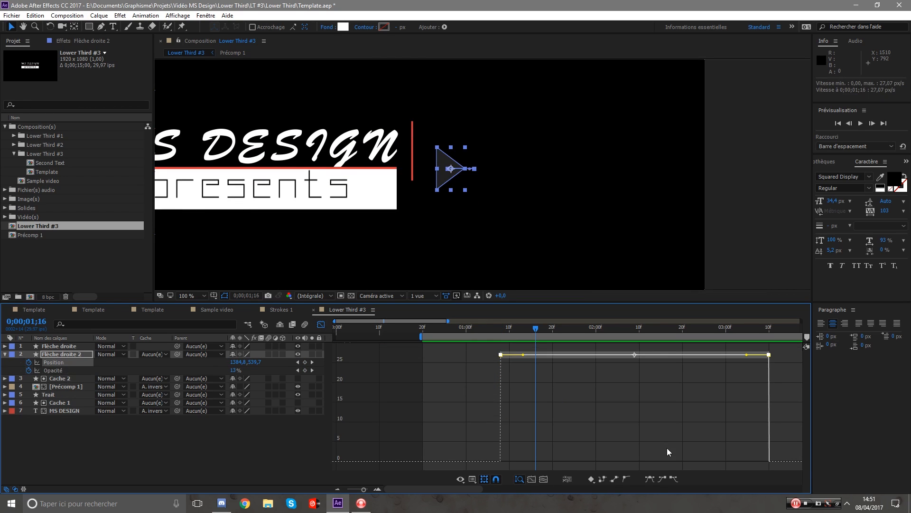
click(653, 477)
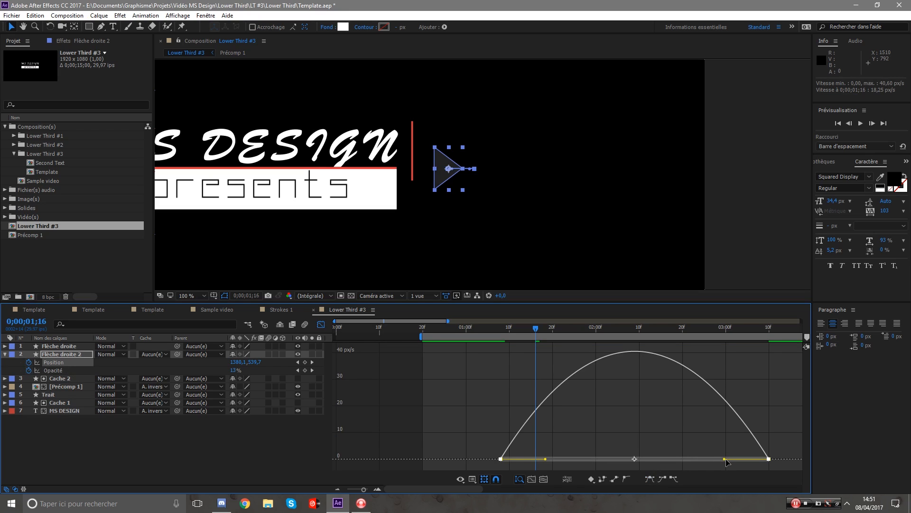
drag(725, 459, 655, 459)
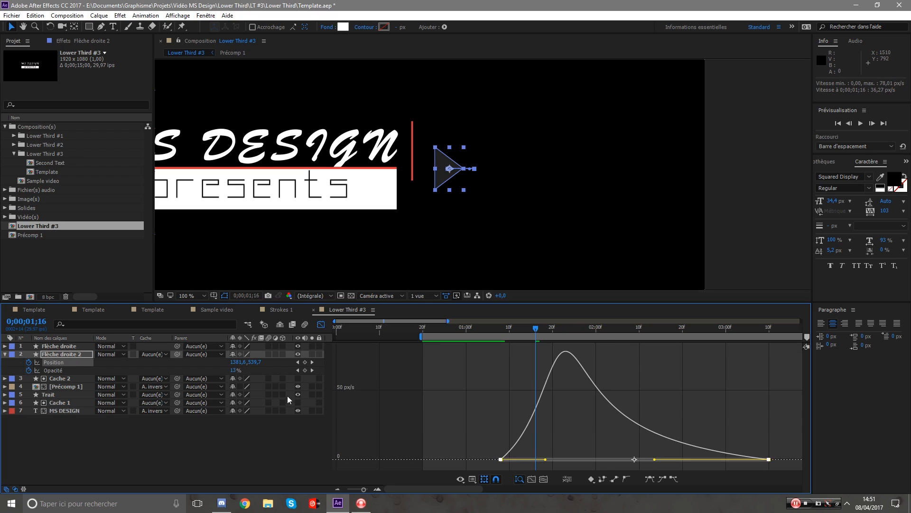
Ease the white triangle's Opacity keyframes with the same early speed peak and return to the layer bars.
click(95, 371)
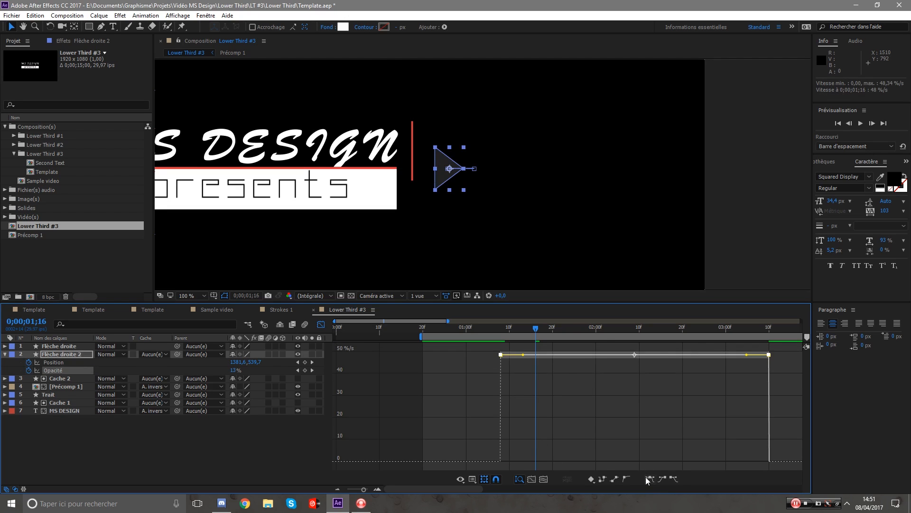
click(648, 479)
drag(723, 459, 655, 459)
click(321, 324)
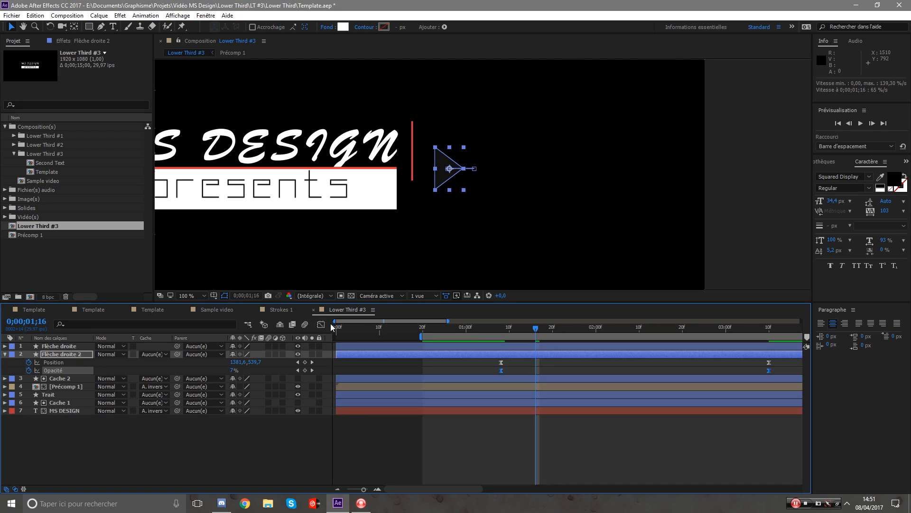
Fit the whole composition in the viewer, up to 100 %, and preview the lower third.
click(190, 295)
click(209, 318)
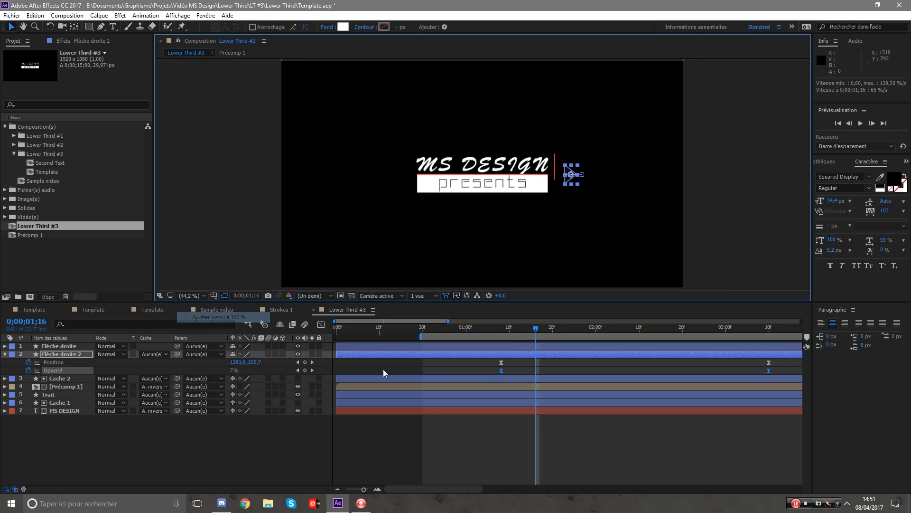
click(503, 469)
key(space)
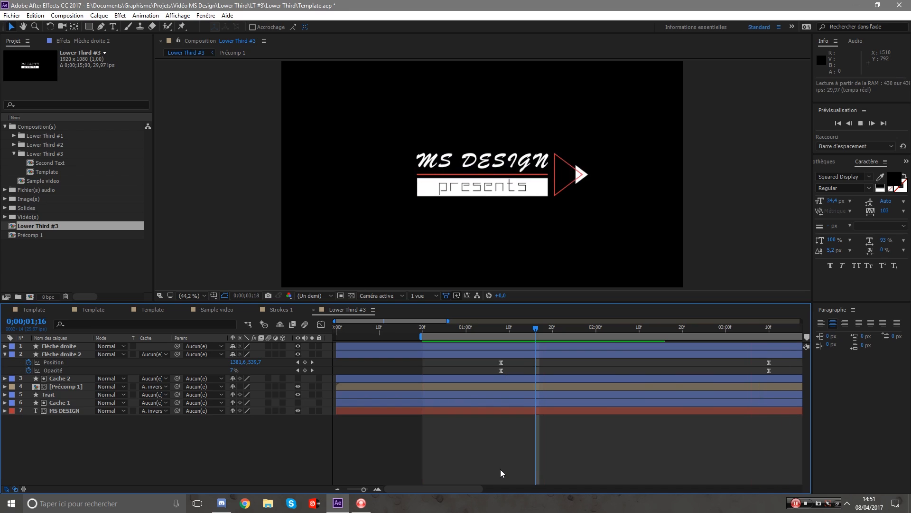
Shift all keyframes of both triangle layers earlier together, so the first Fin keyframe sits at 0;00;00;19.
click(5, 354)
click(543, 345)
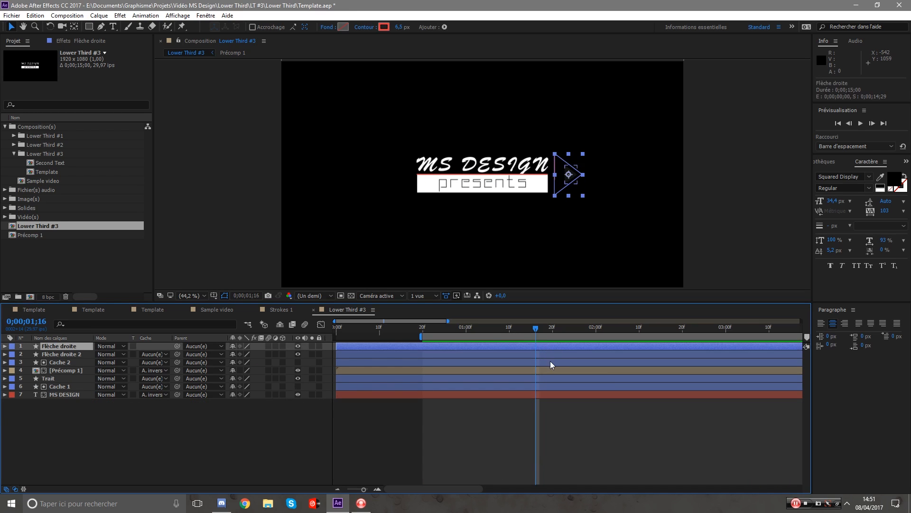
ctrl+click(544, 355)
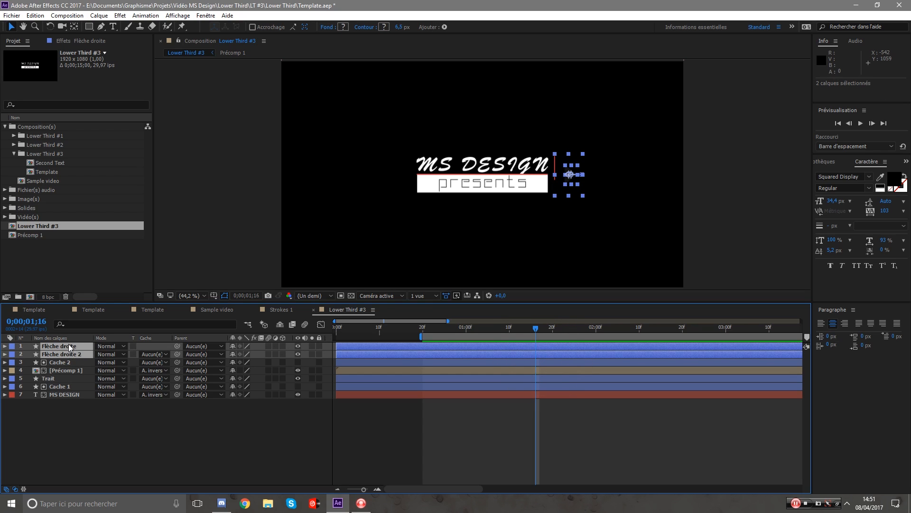
key(u)
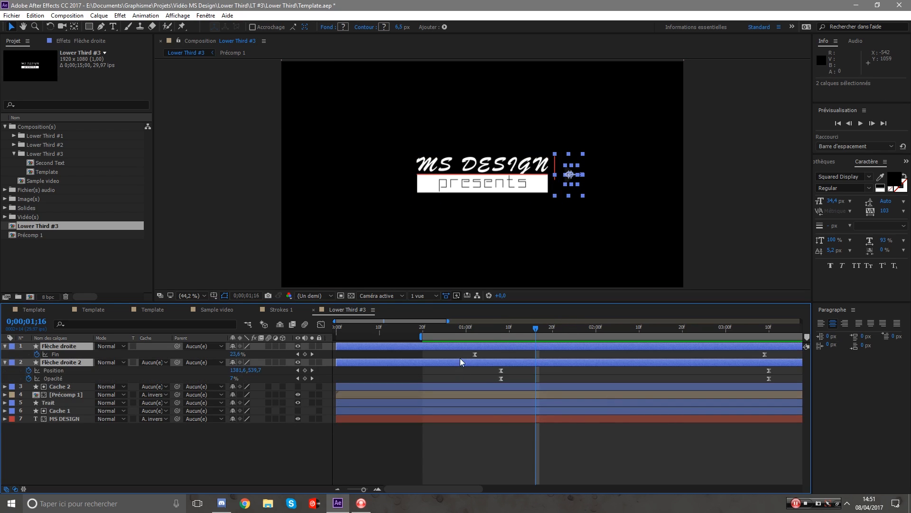
drag(463, 355, 710, 374)
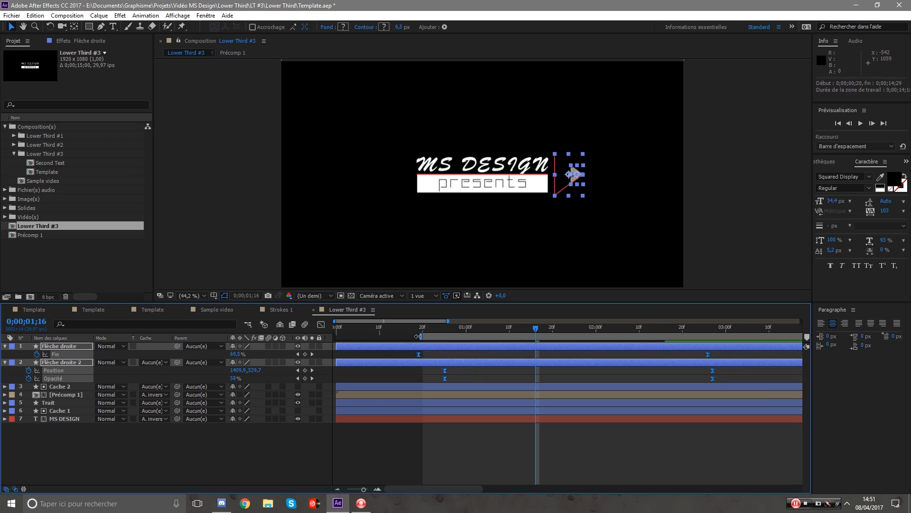
Start the work area at 0;00;00;00 and preview the complete animation, ending on the frame at 0;00;02;05.
drag(421, 337, 210, 342)
key(space)
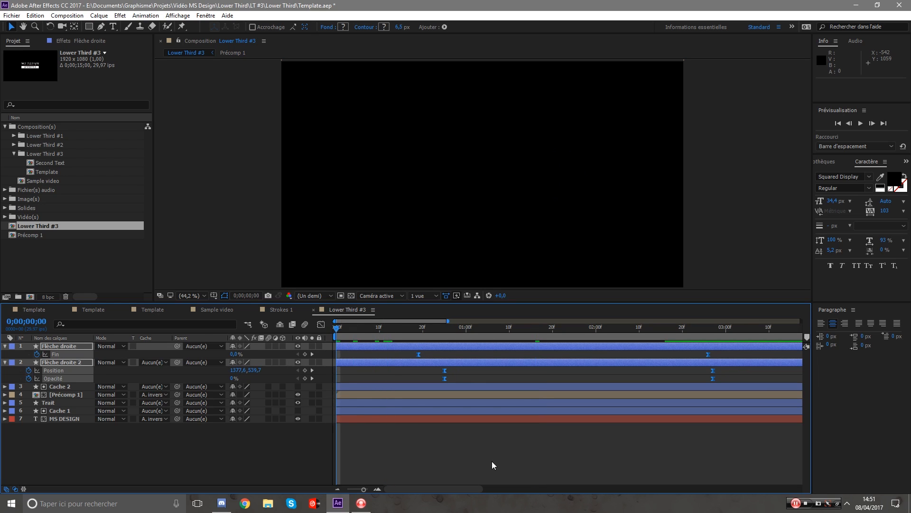
click(492, 460)
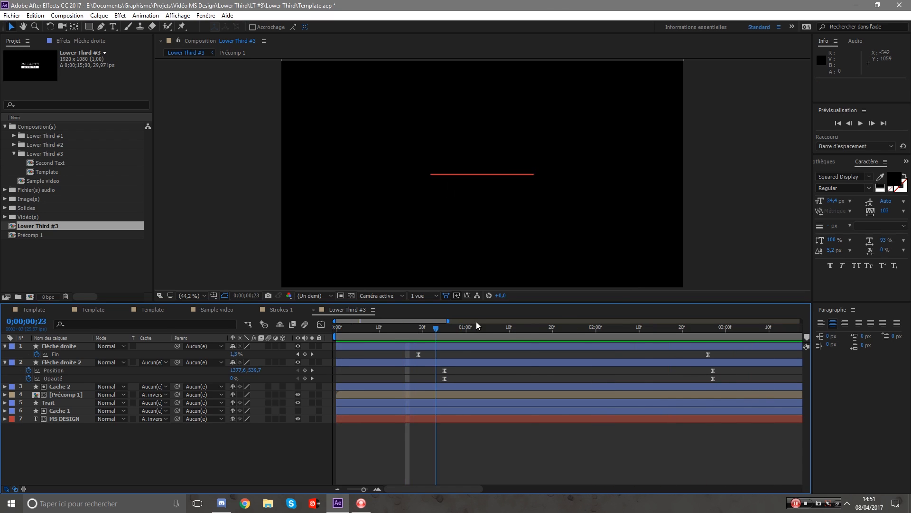
click(618, 332)
Collapse the keyframed properties of both triangle layers in the timeline.
click(5, 363)
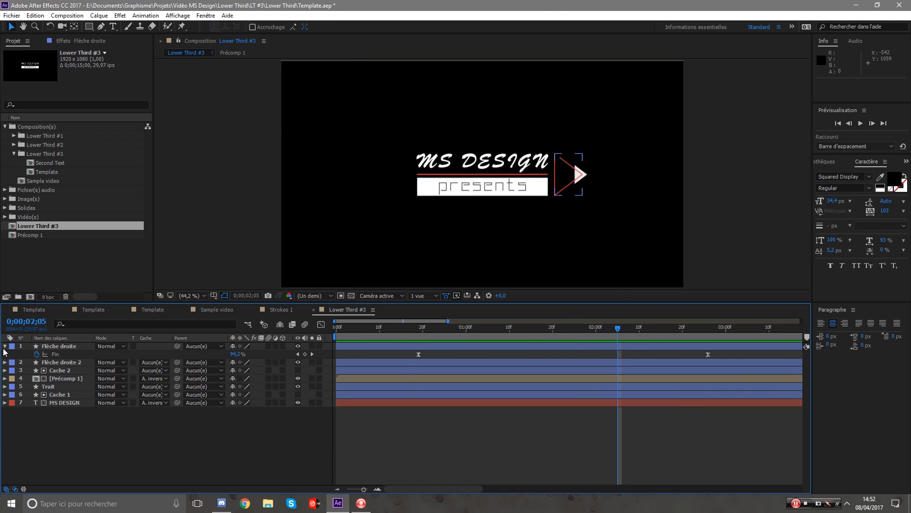
click(5, 346)
click(350, 438)
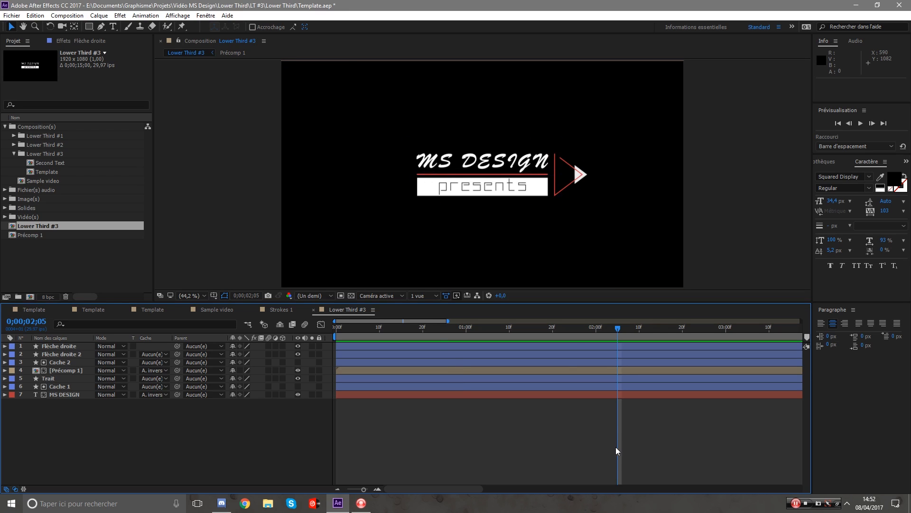
Split the outlined triangle layer at its first Fin keyframe, 0;00;00;19, and delete the part before it.
click(574, 347)
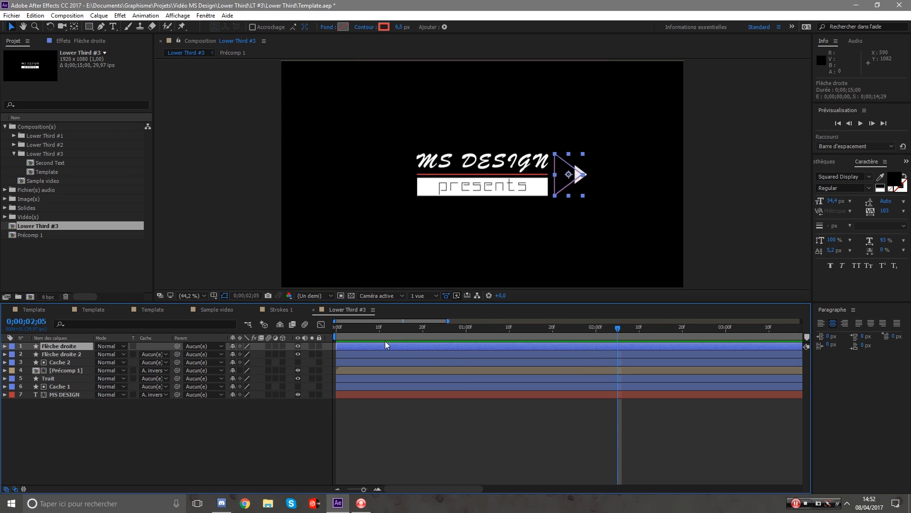
click(455, 354)
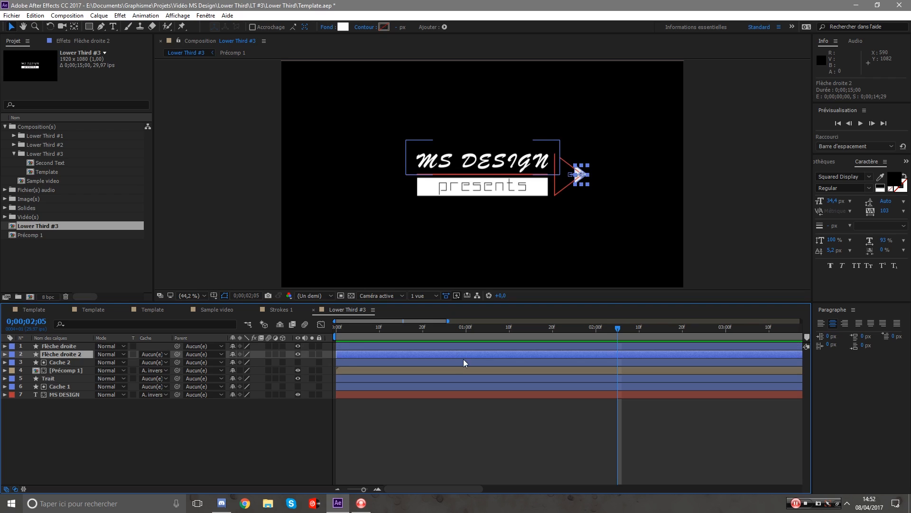
key(u)
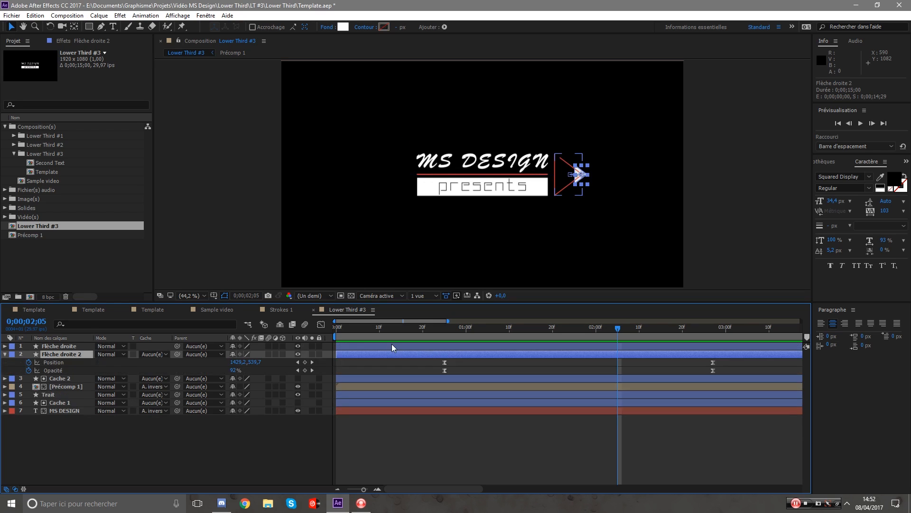
click(391, 344)
key(u)
mouse_move(417, 337)
mouse_down()
mouse_move(426, 335)
mouse_move(334, 332)
mouse_move(418, 332)
mouse_up()
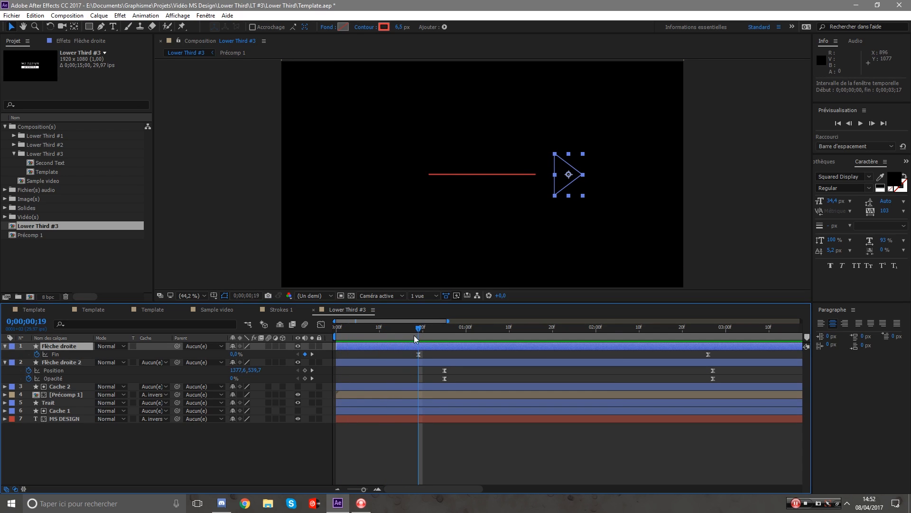
key(ctrl+shift+d)
click(386, 357)
key(Delete)
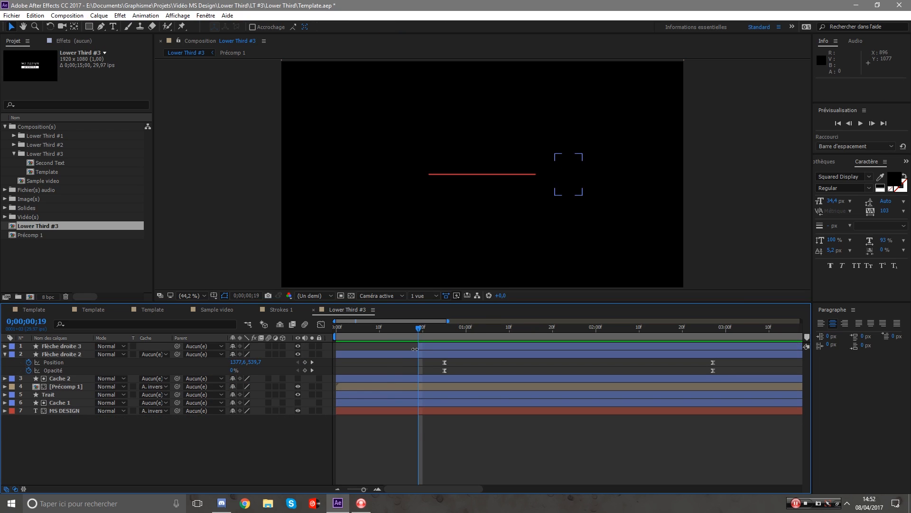
Split the white triangle layer at its first Position and Opacity keyframes, 0;00;00;25, and delete the part before it.
drag(455, 332, 445, 332)
click(416, 353)
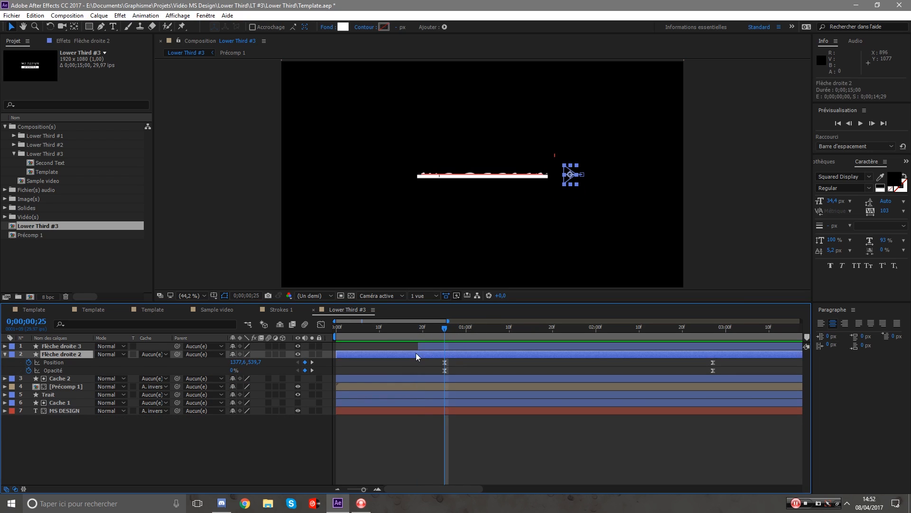
key(ctrl+shift+d)
click(413, 363)
key(Delete)
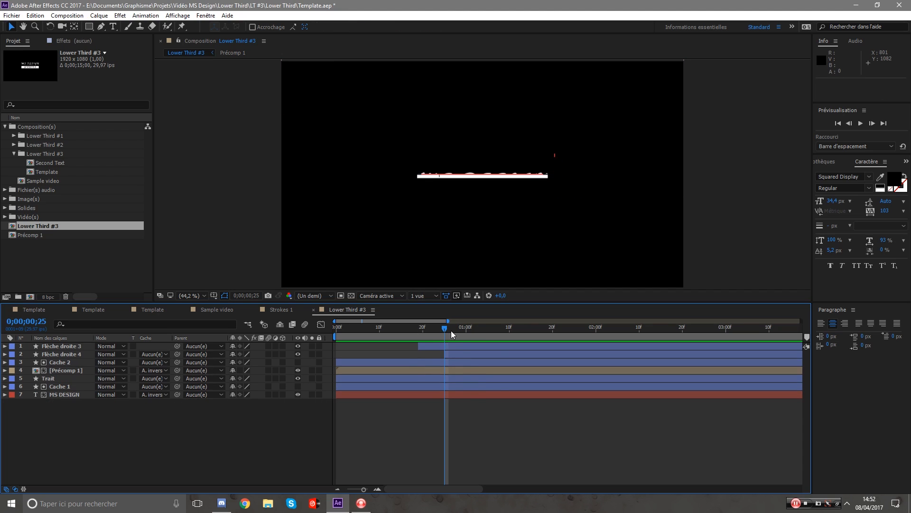
Precompose both triangle layers together into a new composition named Flèches.
drag(451, 331, 576, 223)
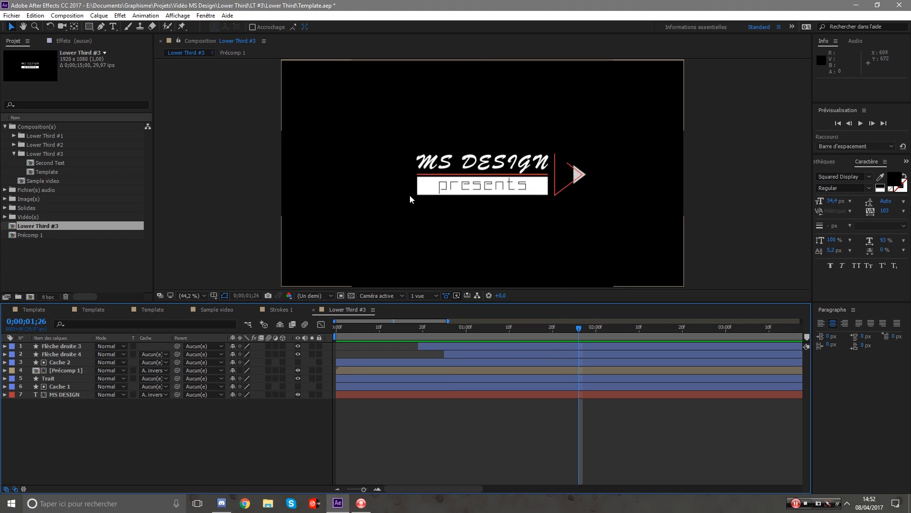
click(482, 352)
shift+click(475, 346)
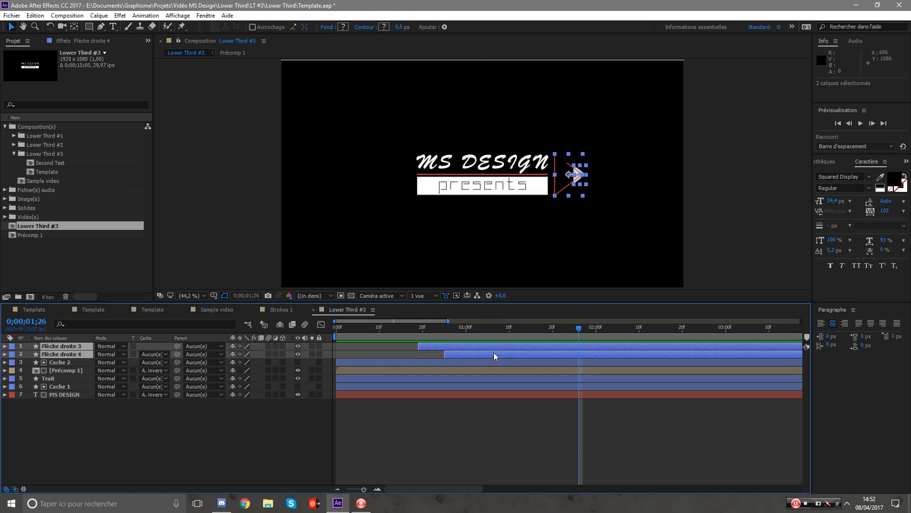
click(99, 15)
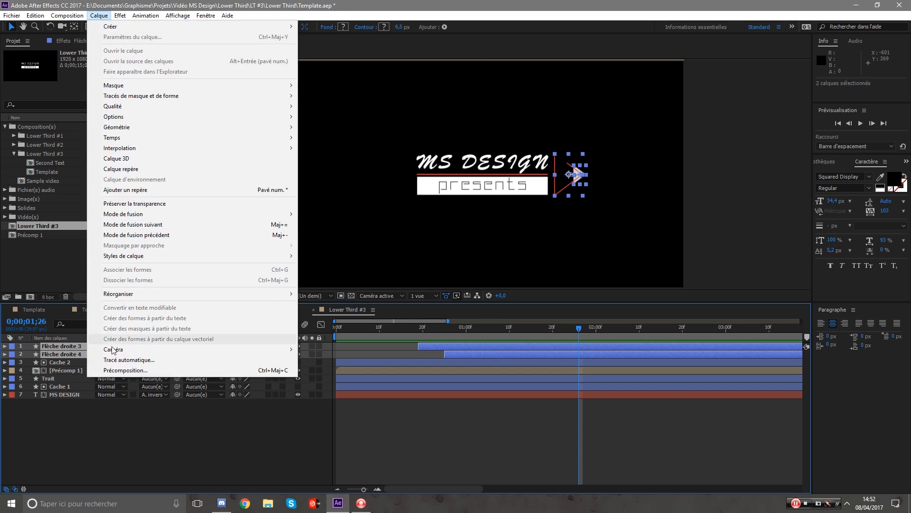
click(121, 370)
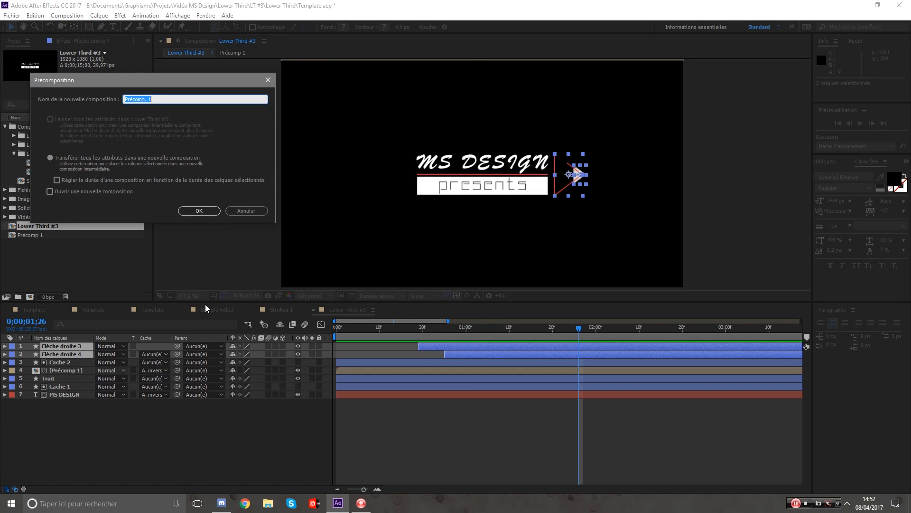
text(Flèches)
key(Return)
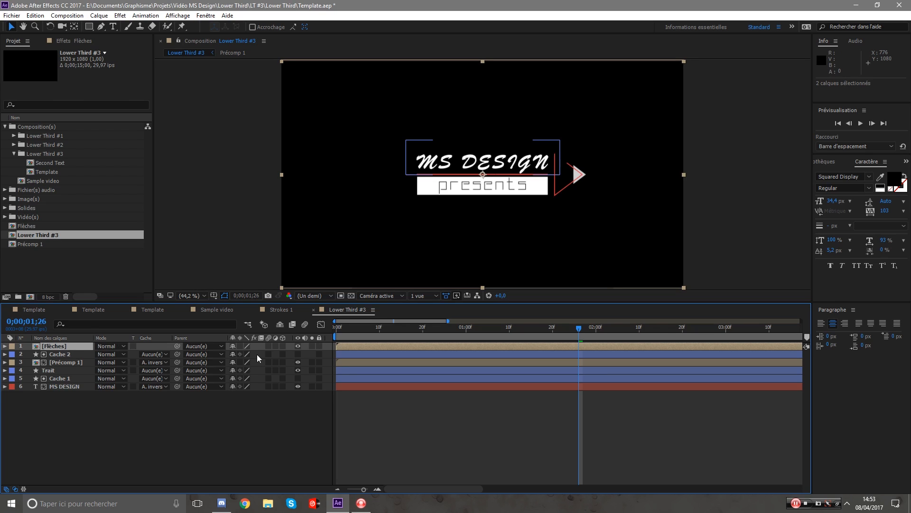
Duplicate the Flèches precomposition layer, keeping the default name for the copy.
key(ctrl+d)
key(Return)
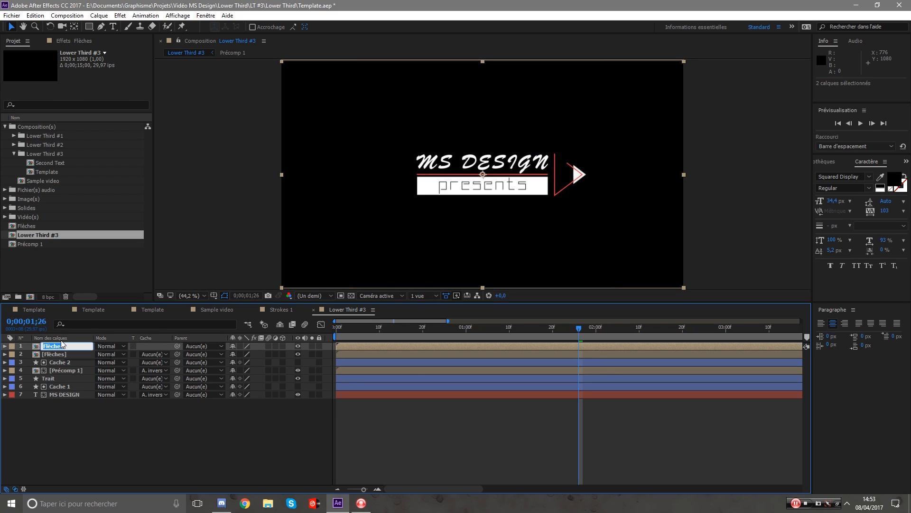
key(Return)
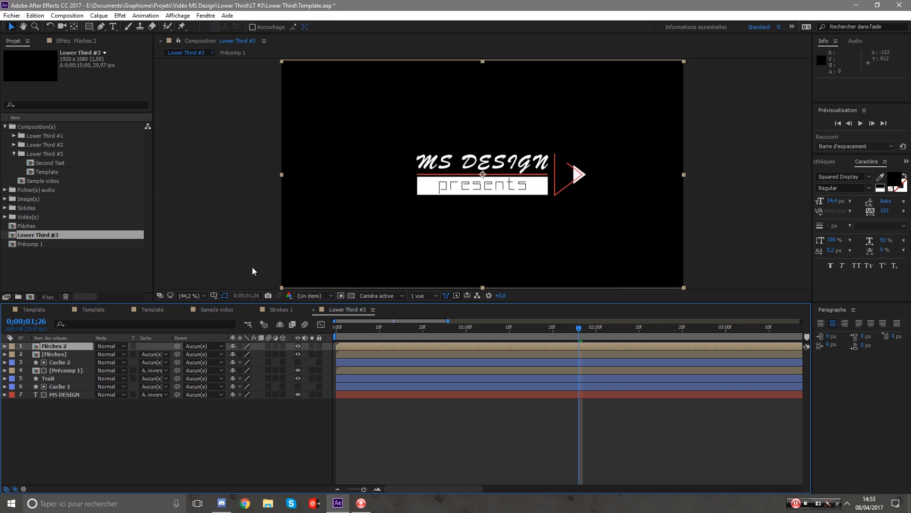
Unlink the duplicated Flèches layer's scale and set its horizontal scale to -100% to mirror the triangles.
key(s)
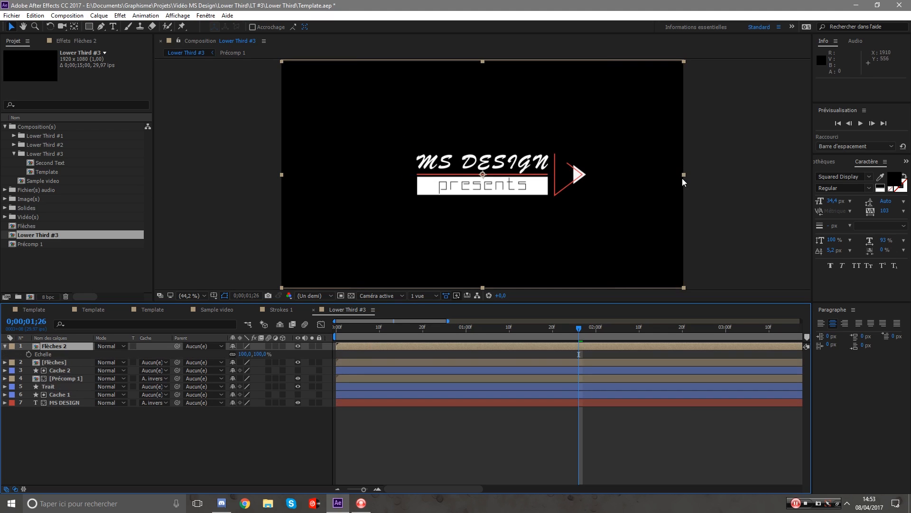
drag(684, 175, 320, 155)
key(ctrl+z)
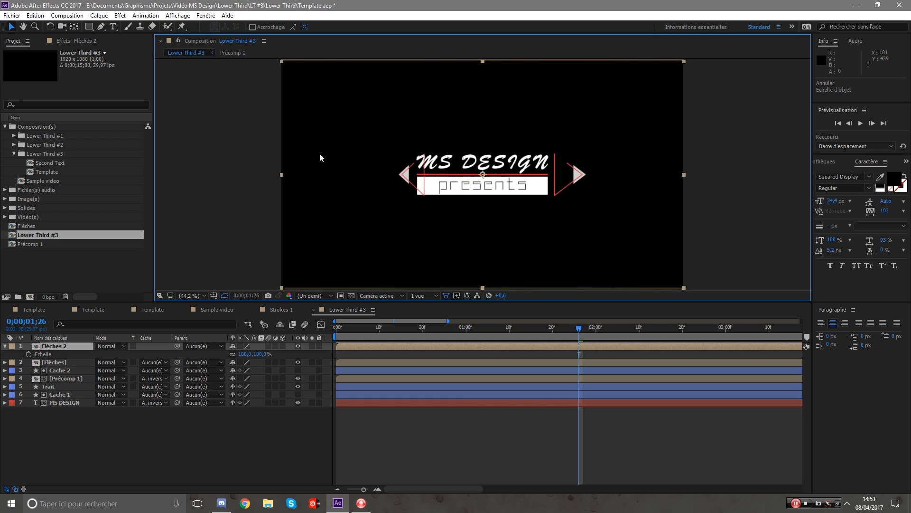
click(233, 354)
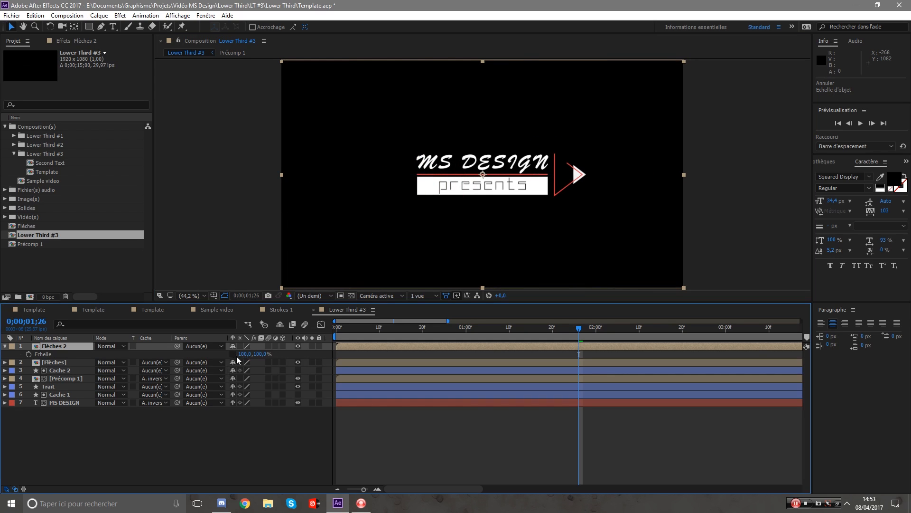
click(244, 353)
text(-1)
key(Return)
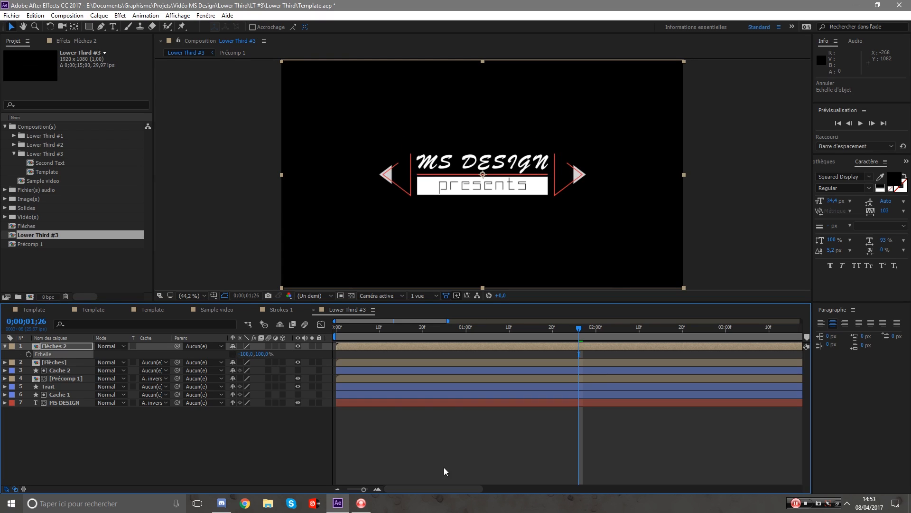
Preview the animation with triangles on both sides of the title and collapse the duplicated layer's scale property.
key(space)
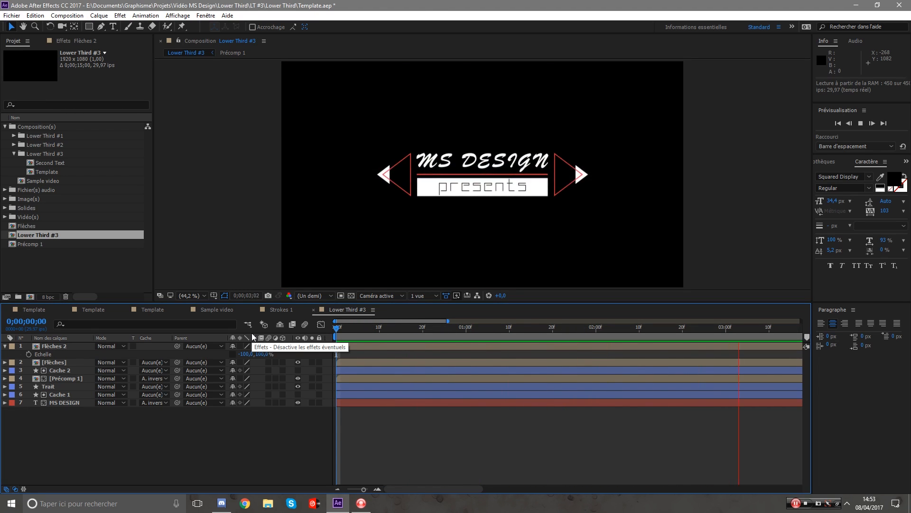
key(space)
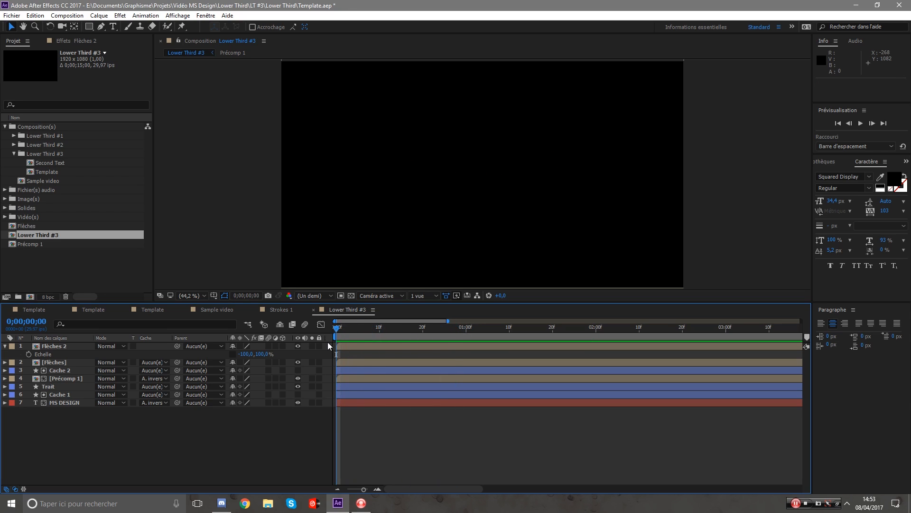
click(4, 346)
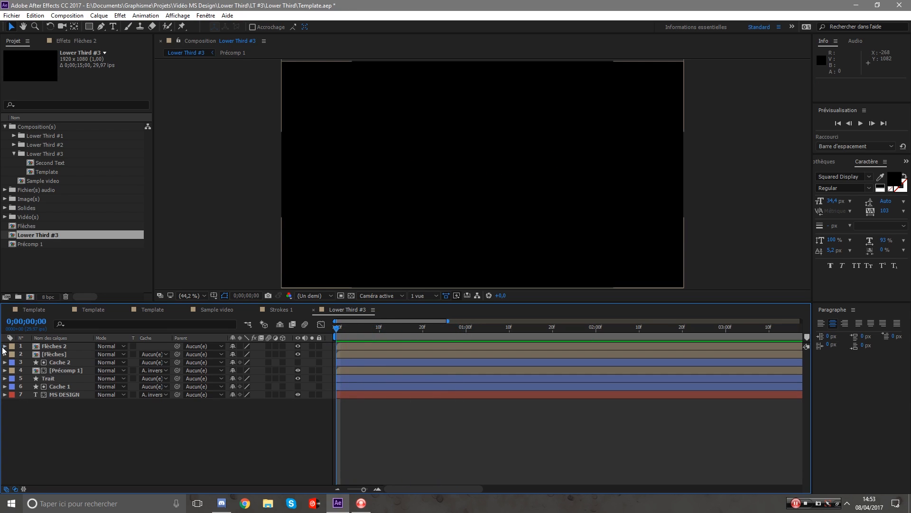
Preview the animation over a longer visible time range and set the current time to 0;00;05;00.
drag(450, 320, 659, 321)
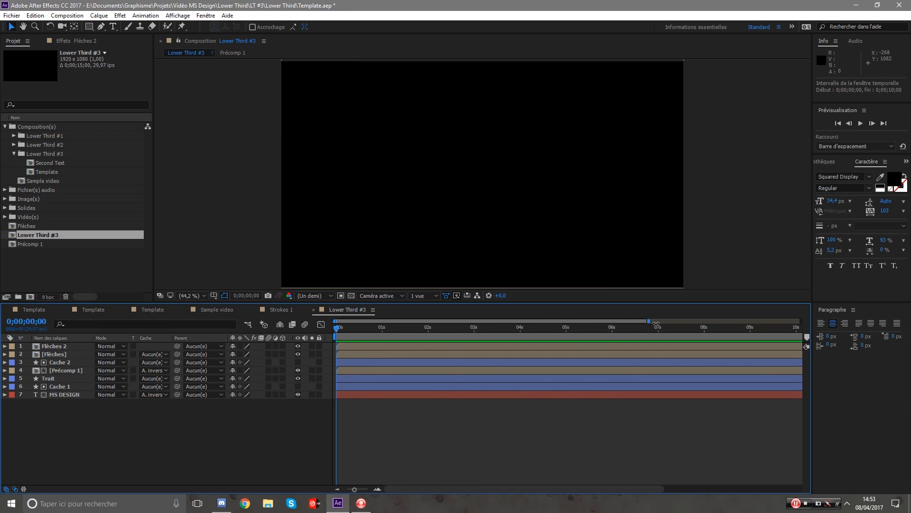
drag(410, 328, 265, 354)
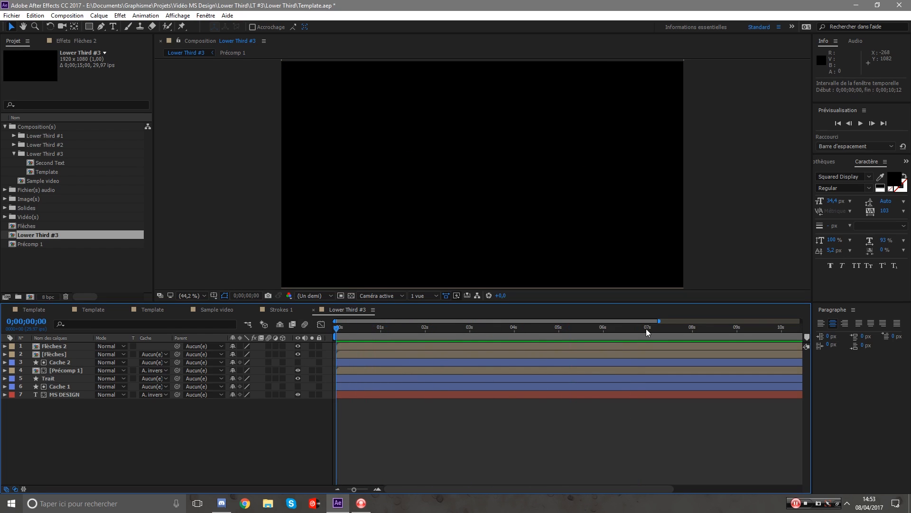
drag(659, 320, 720, 321)
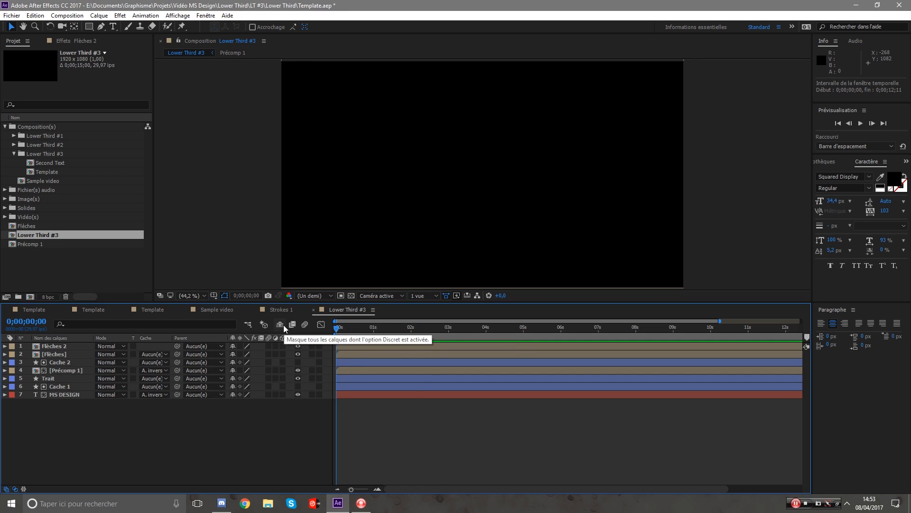
key(space)
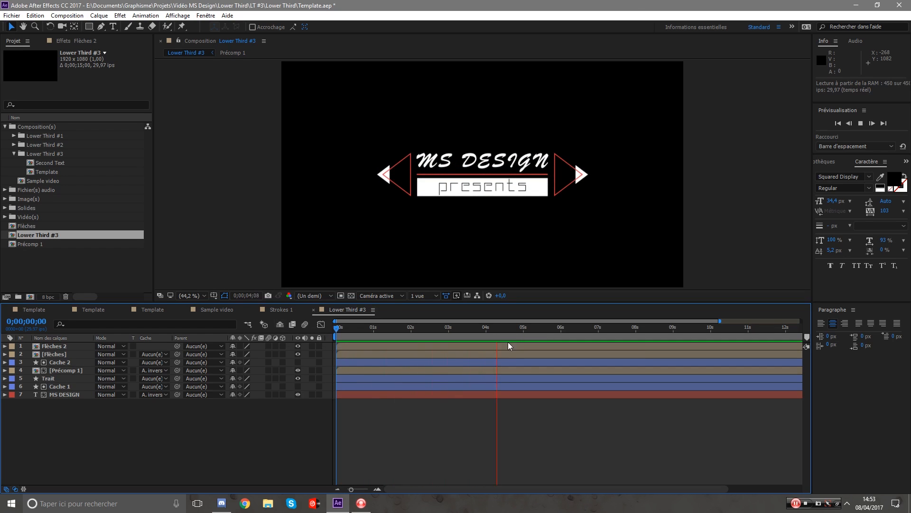
click(524, 336)
drag(524, 335, 525, 335)
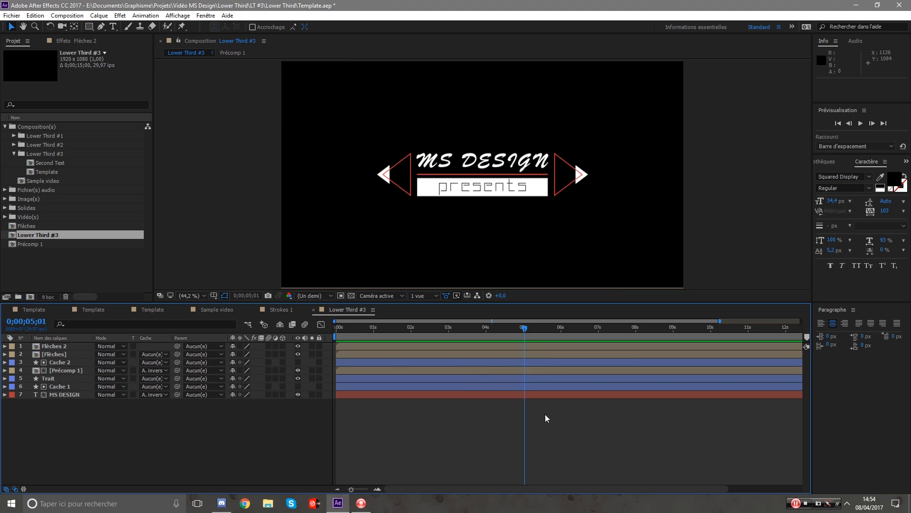
drag(524, 332, 523, 336)
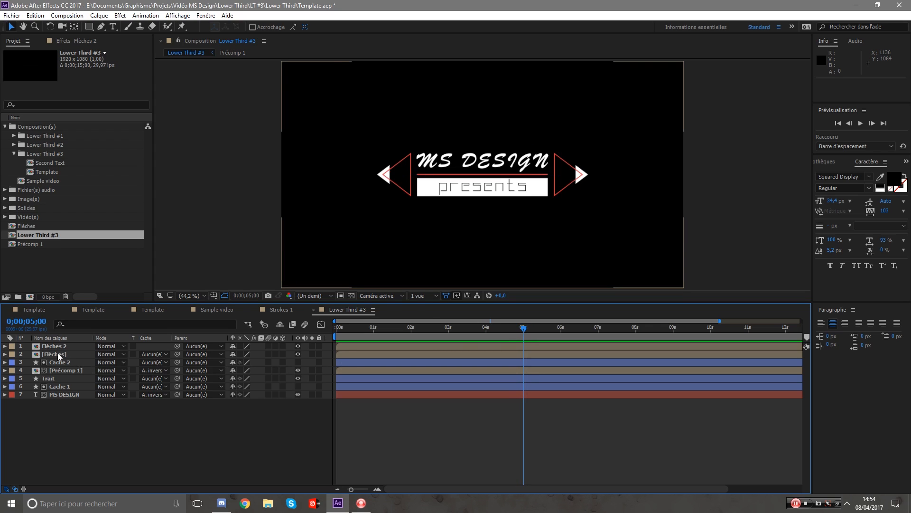
Open the Flèches precomposition and reveal the keyframed properties of both triangle layers.
double_click(57, 356)
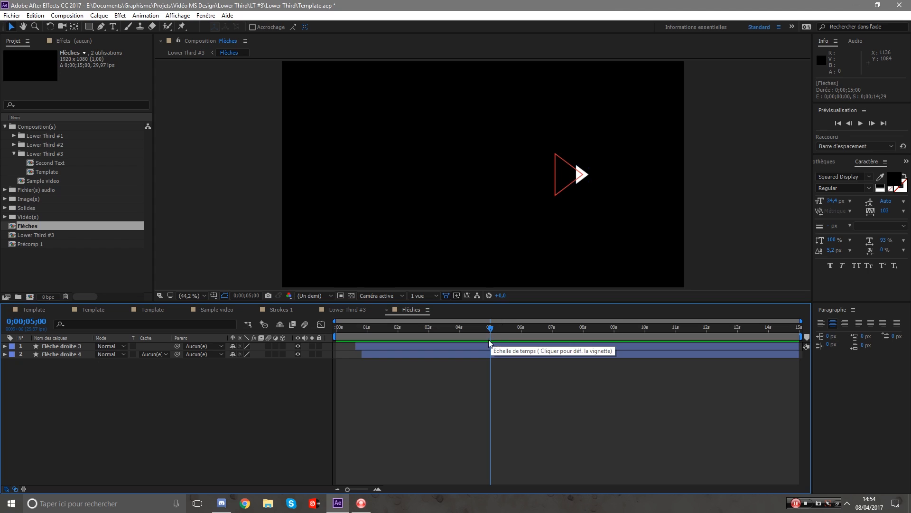
click(505, 345)
click(73, 346)
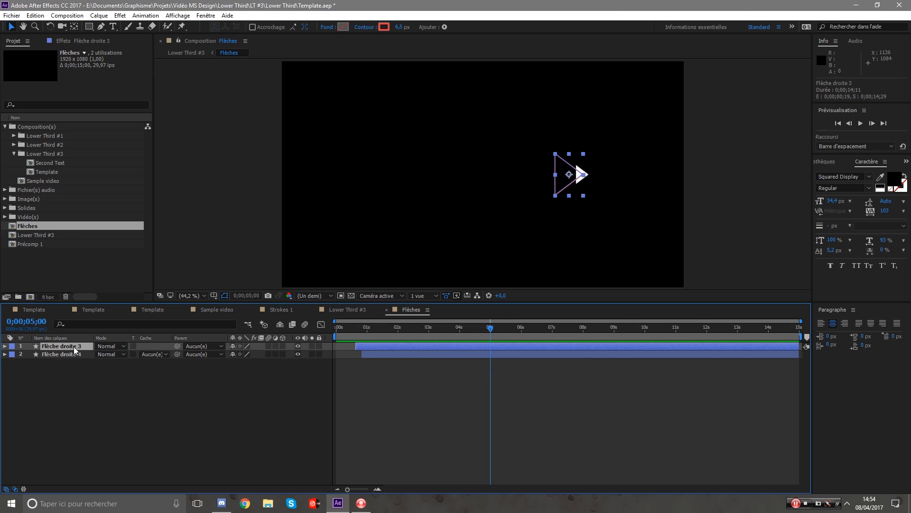
key(u)
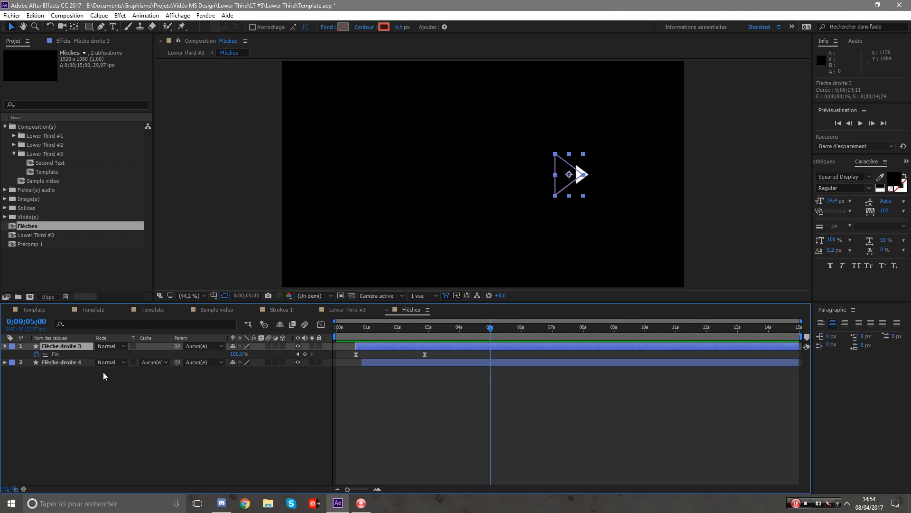
click(62, 365)
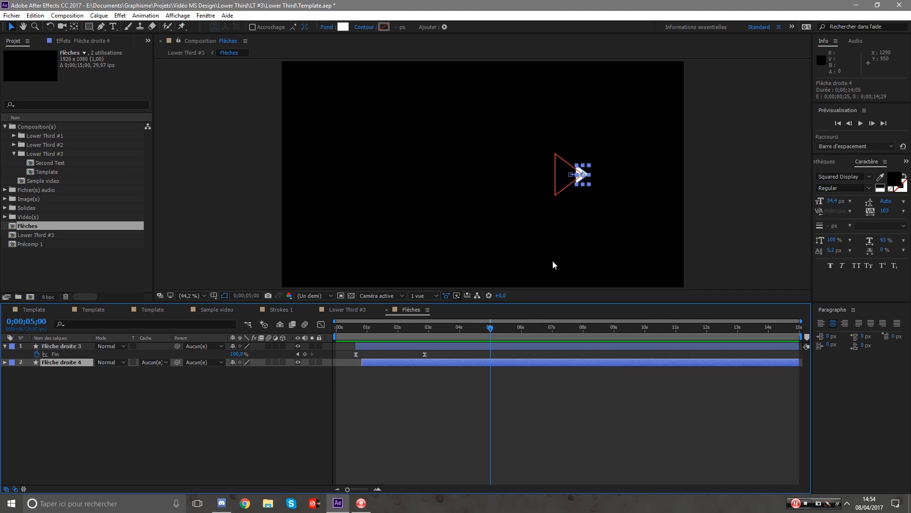
key(u)
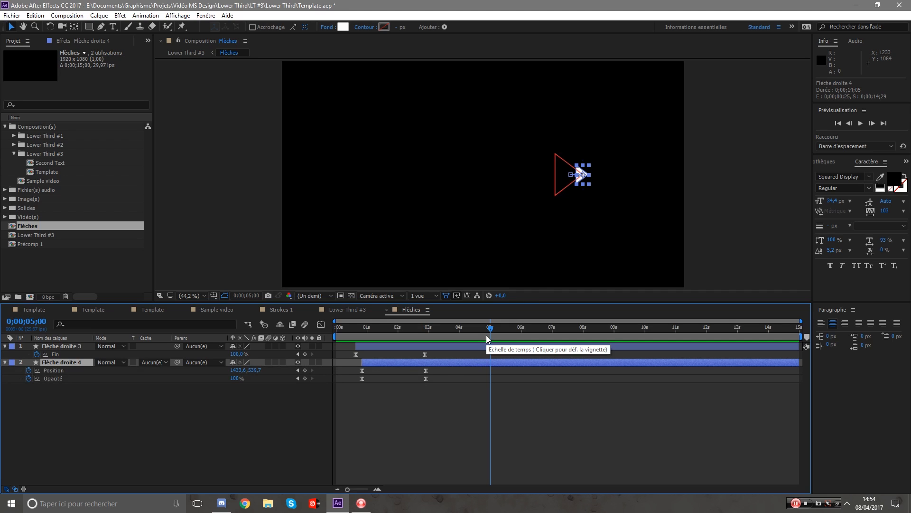
Add Position and Opacity hold keyframes with the existing values to the white triangle layer at 0;00;05;01.
key(Page_Down)
key(Page_Down)
key(Page_Down)
key(Page_Down)
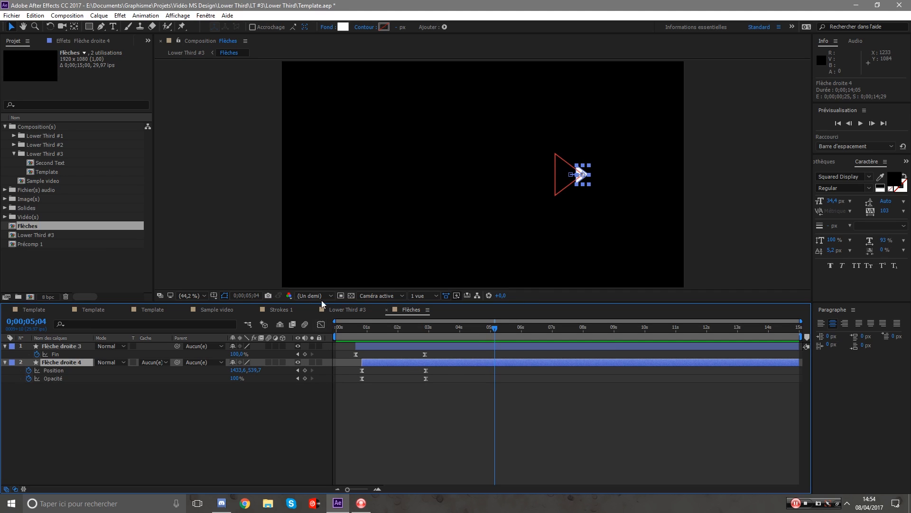
key(Page_Up)
key(Page_Up)
key(Page_Up)
click(306, 371)
click(305, 378)
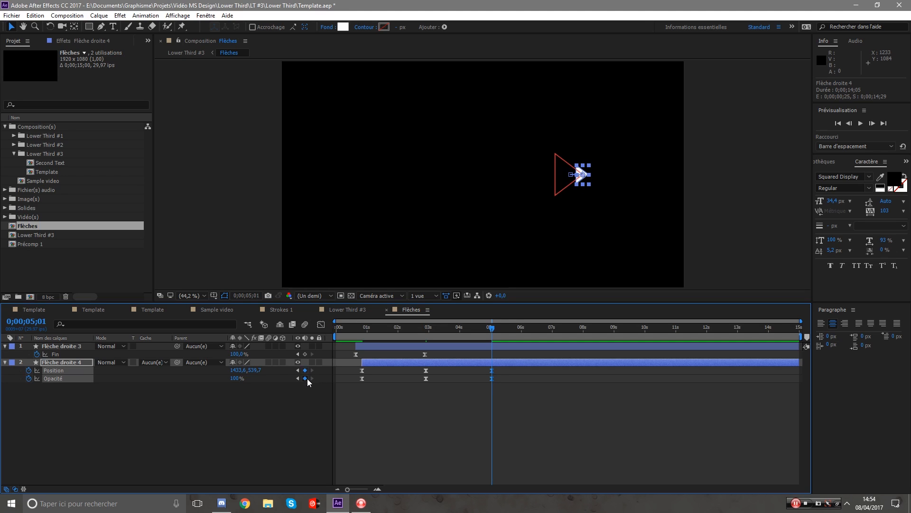
drag(525, 399, 503, 377)
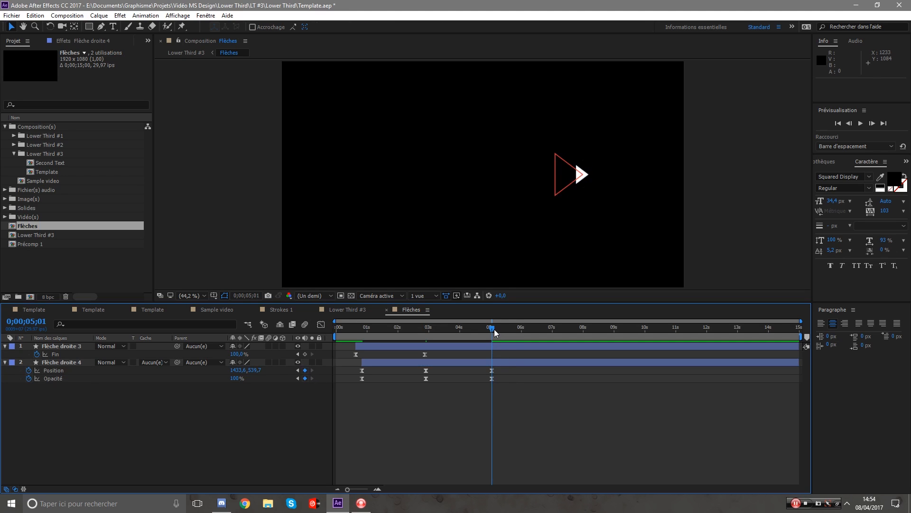
At 0;00;06;28, keyframe the white triangle's Opacity at 0% and move its Position back to 1375,6, 539,7.
drag(494, 329, 554, 342)
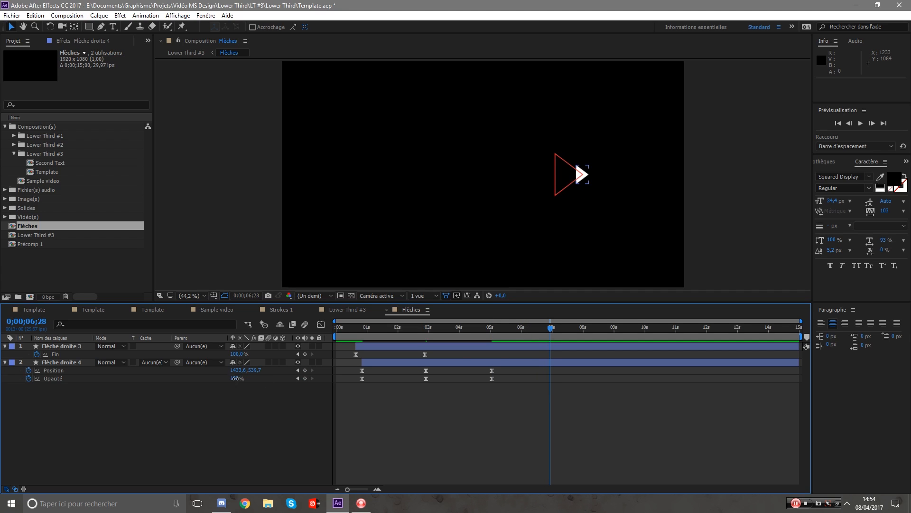
drag(236, 379, 6, 396)
key(shift+Left)
key(shift+Left)
key(shift+Left)
key(shift+Left)
key(shift+Left)
key(shift+Left)
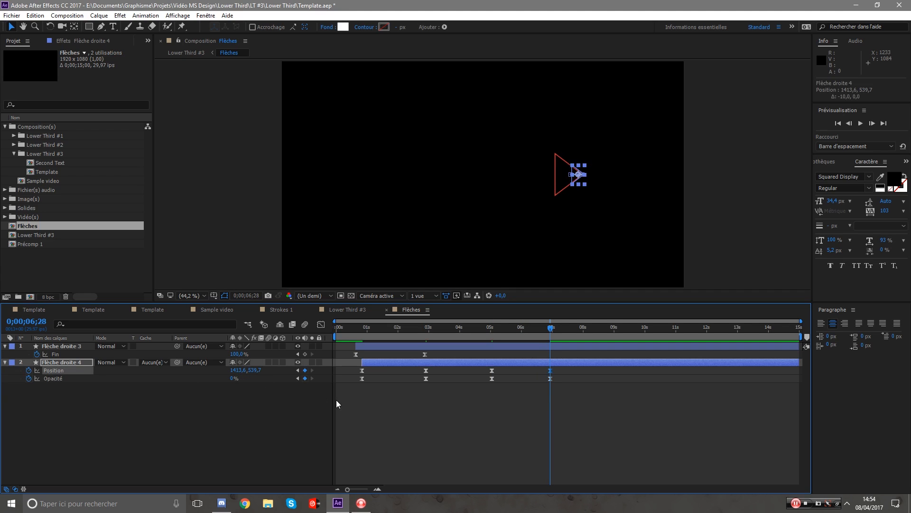
key(Right)
key(Right)
Apply Easy Ease to the white triangle's last two Position keyframes in the graph editor.
click(321, 323)
click(56, 371)
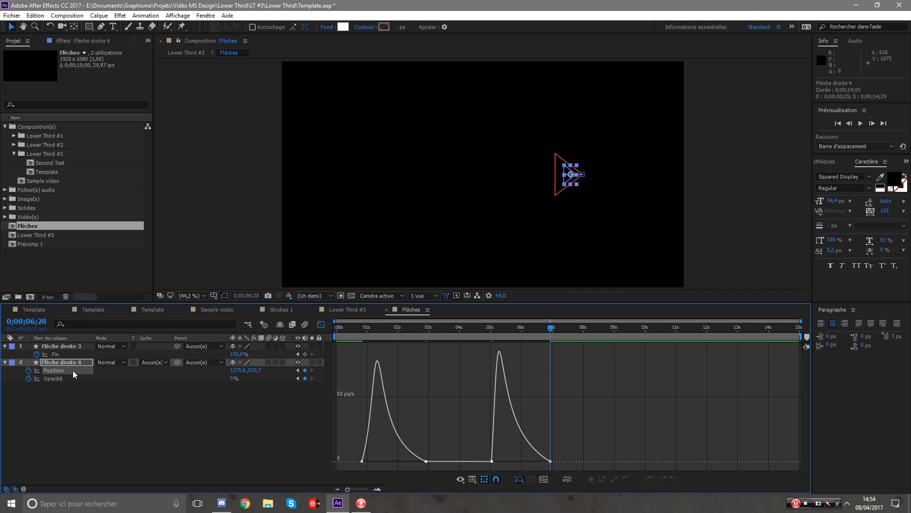
click(58, 377)
click(64, 370)
double_click(509, 412)
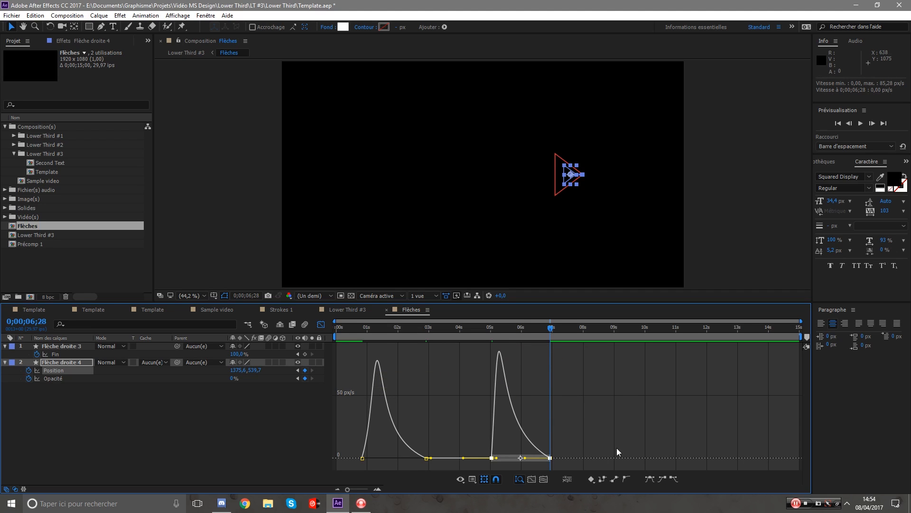
click(655, 480)
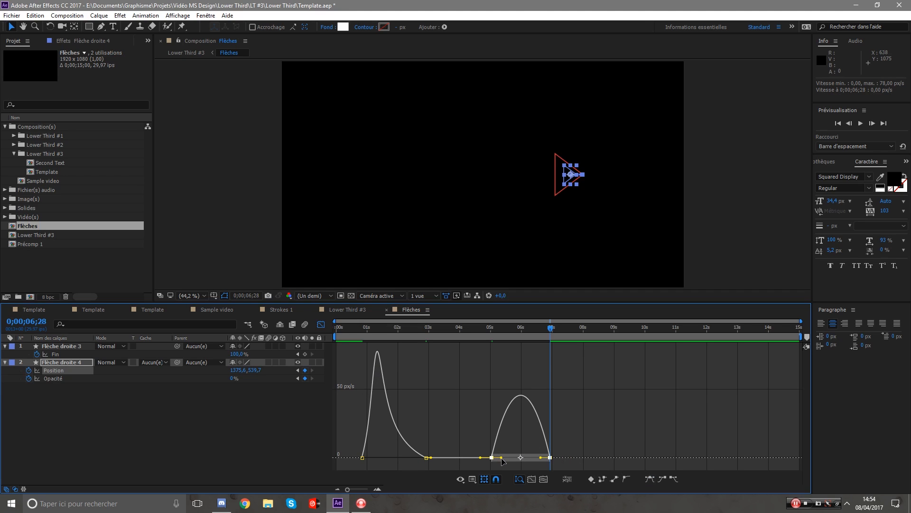
Lengthen the first exit keyframe's outgoing Position handle on the white triangle, then Easy Ease and reshape its Opacity exit to match.
drag(501, 458, 518, 459)
click(59, 379)
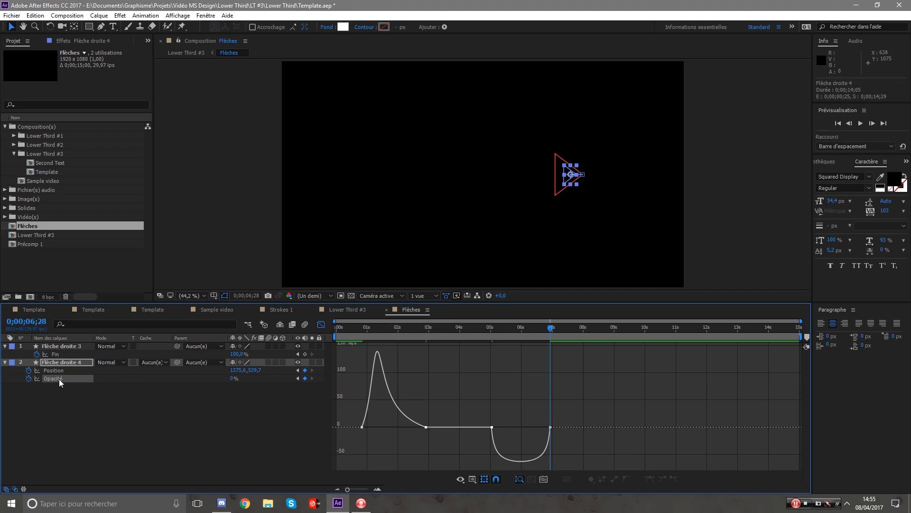
click(534, 458)
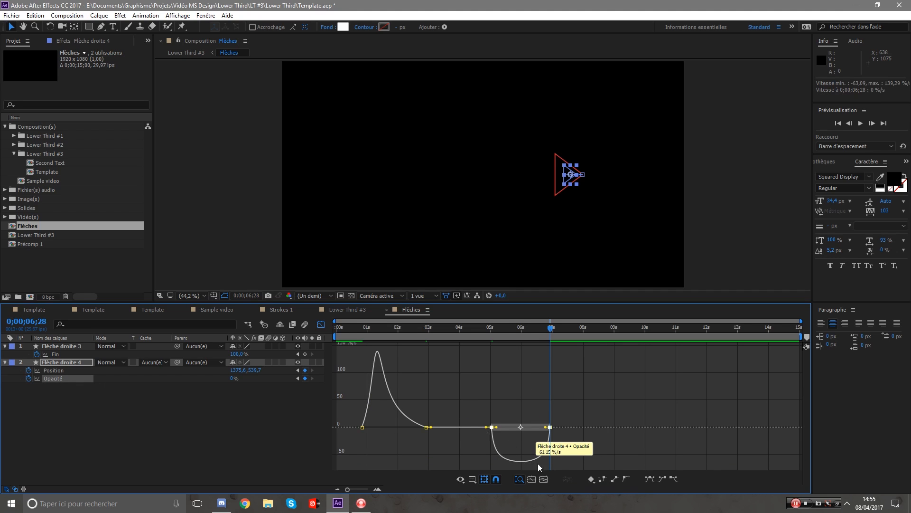
click(650, 479)
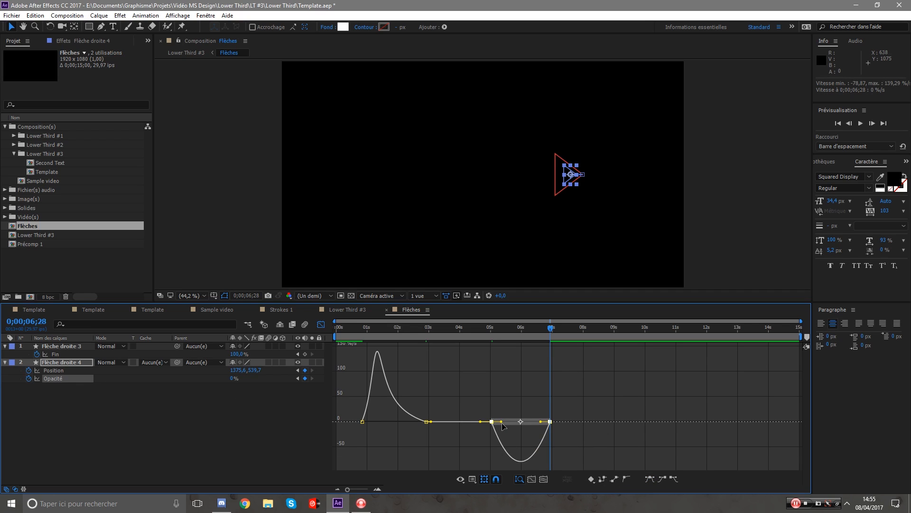
drag(502, 423, 519, 426)
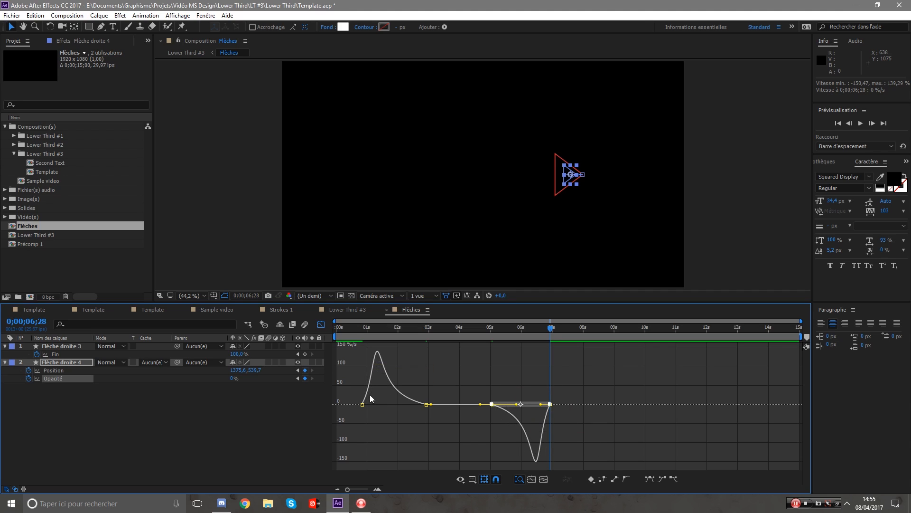
click(321, 325)
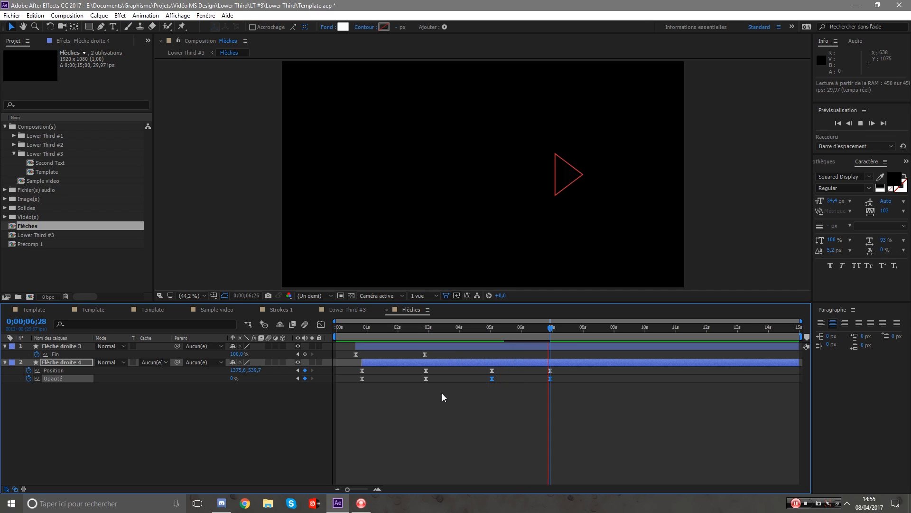
Keyframe the red outlined triangle's Fin at 100% at 0;00;05;06 and at 0% at 0;00;07;04.
drag(531, 326, 496, 333)
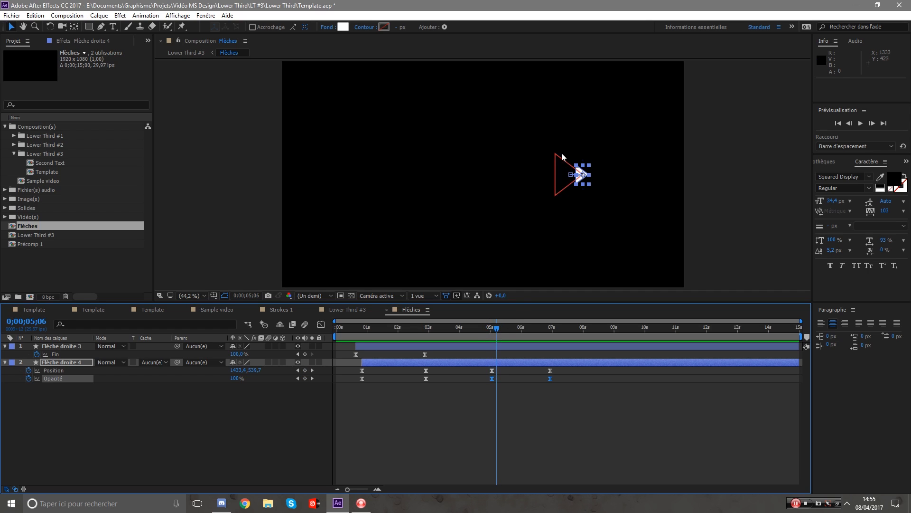
click(305, 353)
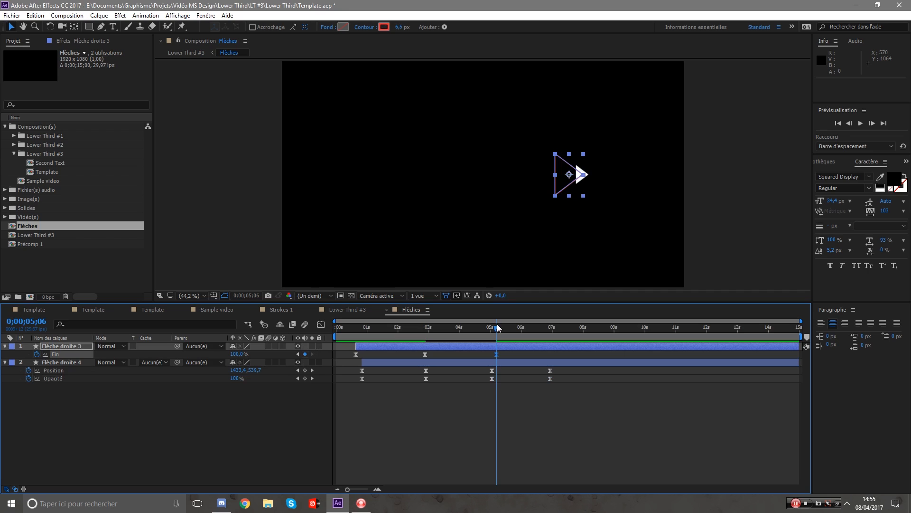
drag(497, 324, 556, 339)
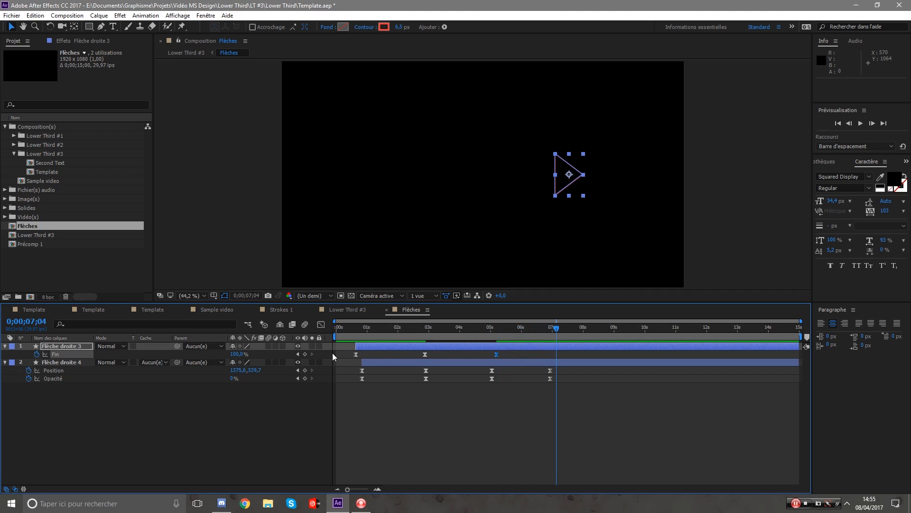
click(236, 353)
text(0)
key(Return)
Apply Easy Ease to the red triangle's last two Fin keyframes and lengthen the outgoing handle so the speed peaks late.
click(321, 324)
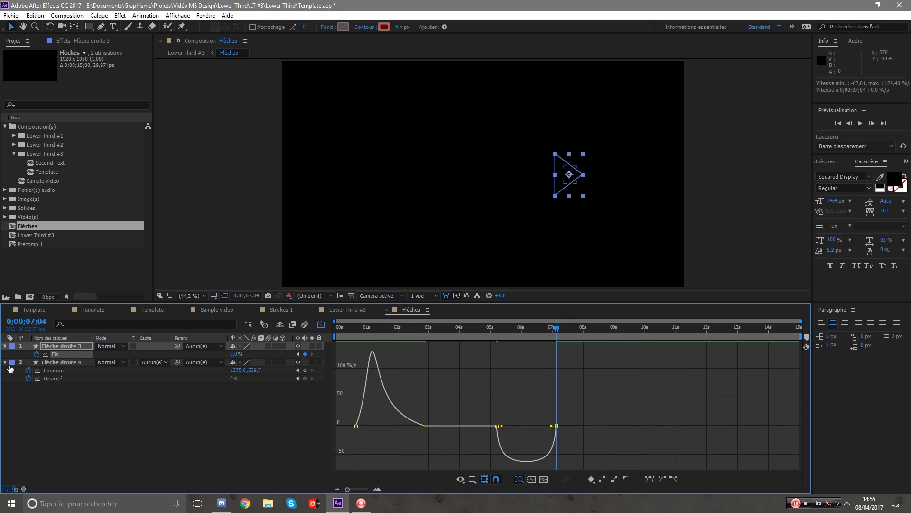
click(183, 454)
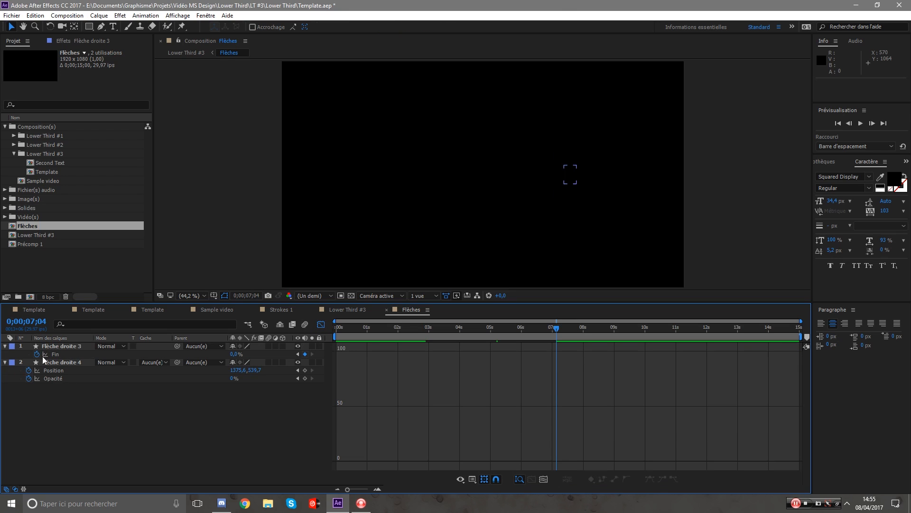
click(56, 353)
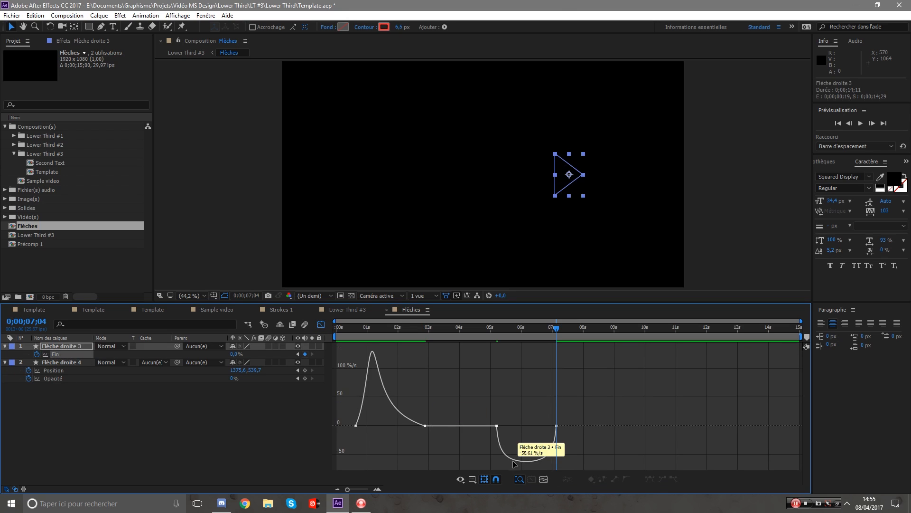
click(514, 464)
click(651, 478)
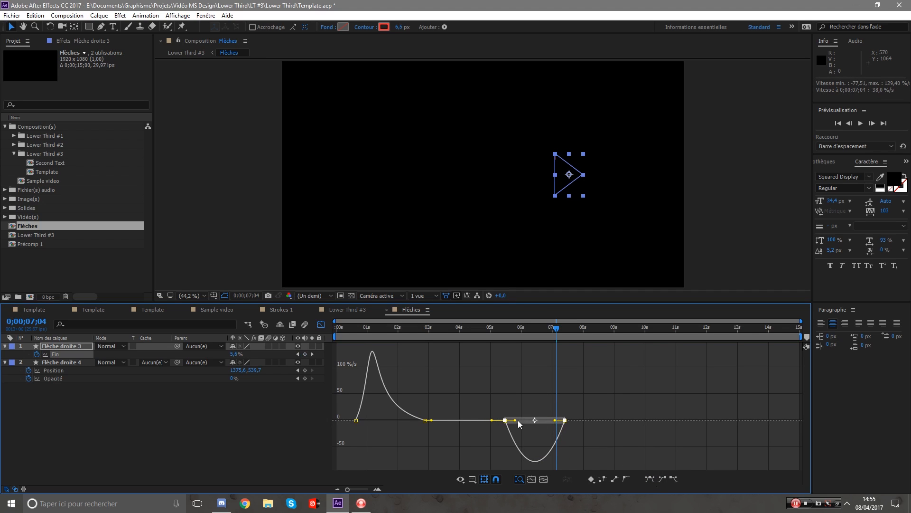
drag(508, 423, 526, 423)
click(321, 325)
click(428, 401)
Preview the triangles' animation in Flèches, collapse both layers and return to the start of the composition.
key(space)
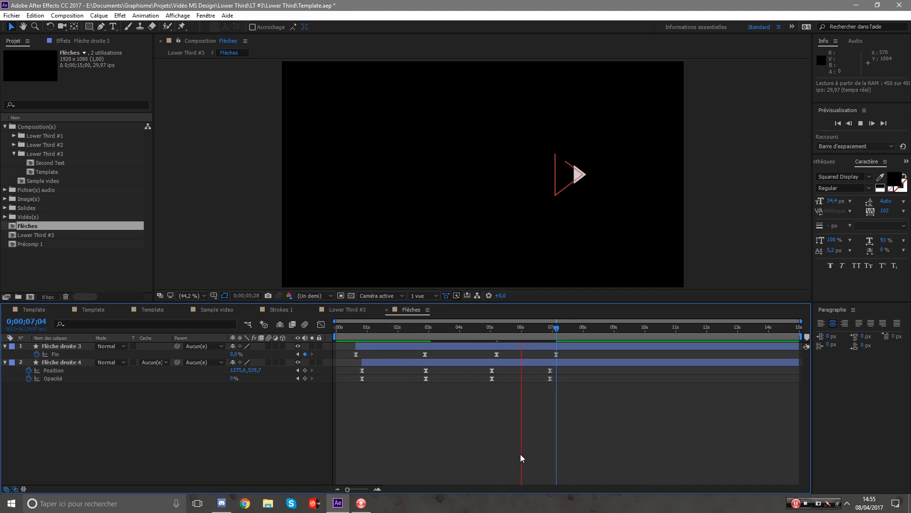
drag(433, 332, 379, 332)
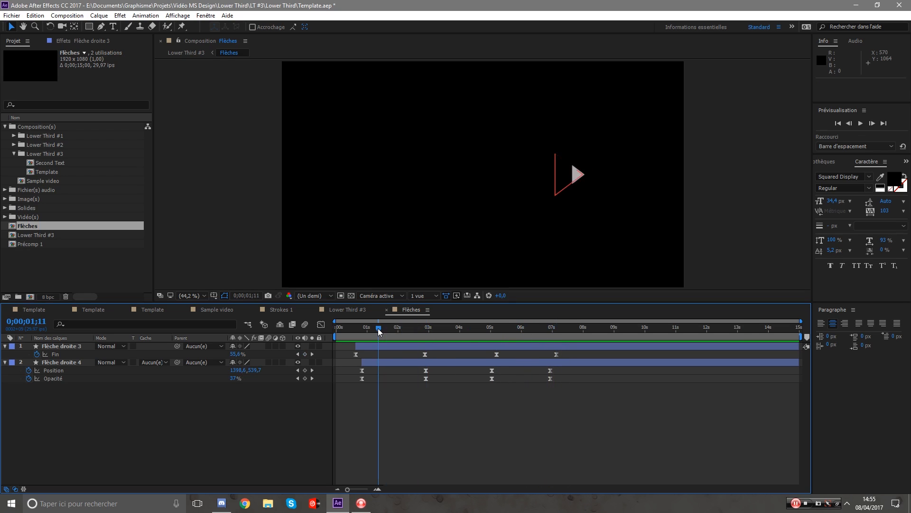
click(5, 362)
click(5, 346)
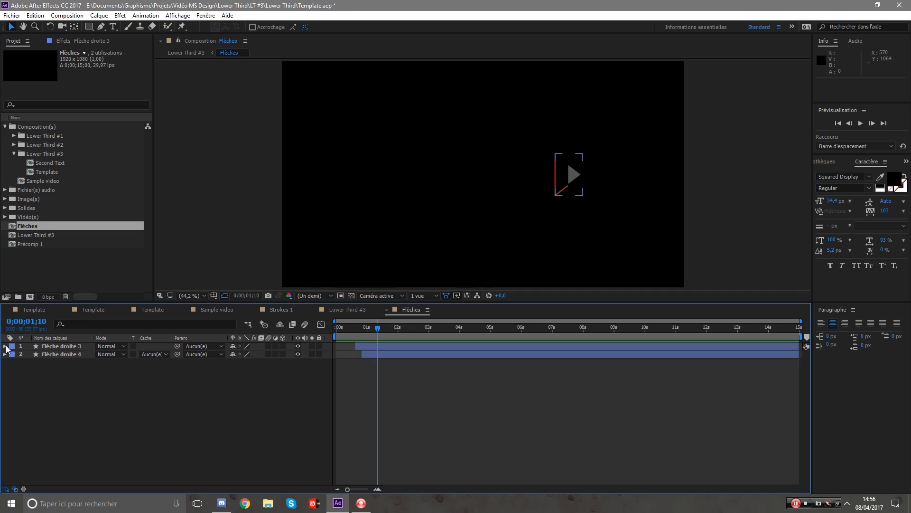
click(104, 428)
drag(400, 328, 329, 339)
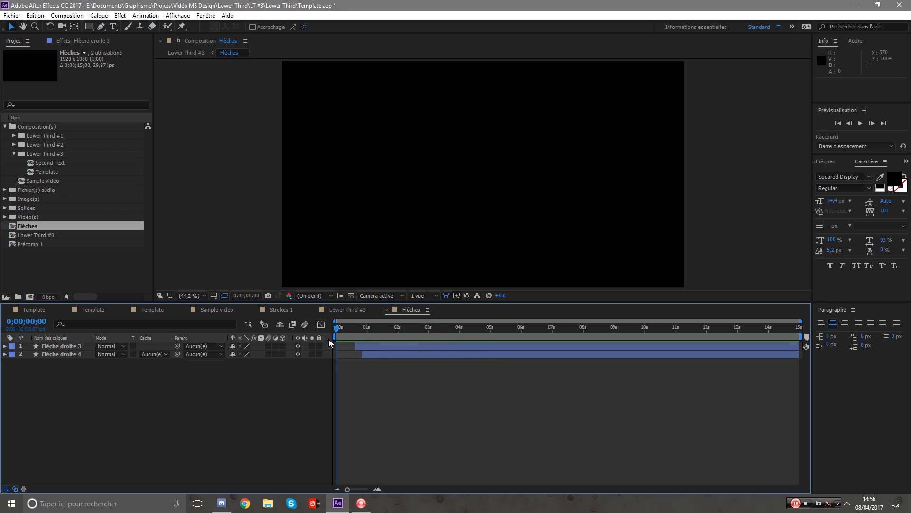
In Lower Third #3, hold Précomp 1's Position with a keyframe at 0;00;06;20 and move it up to 960,0, 429,1 at 0;00;08;18.
click(357, 309)
drag(384, 330, 586, 331)
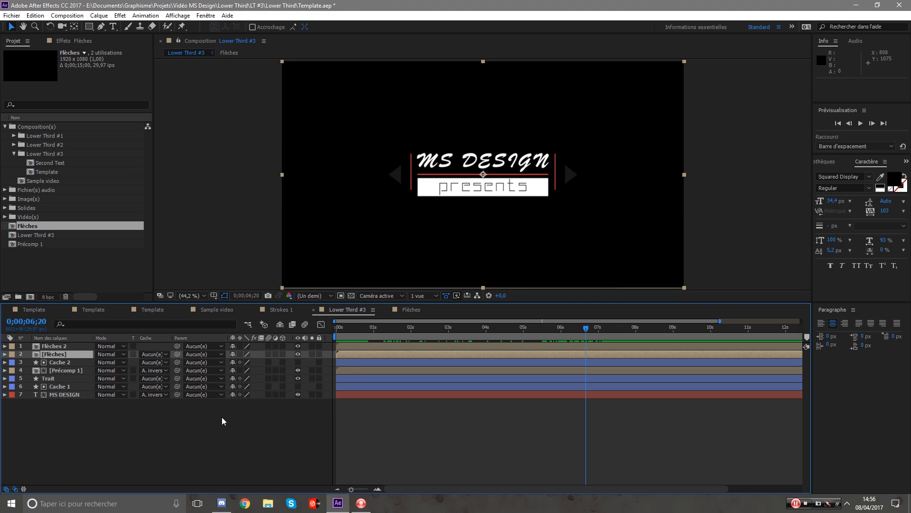
click(53, 371)
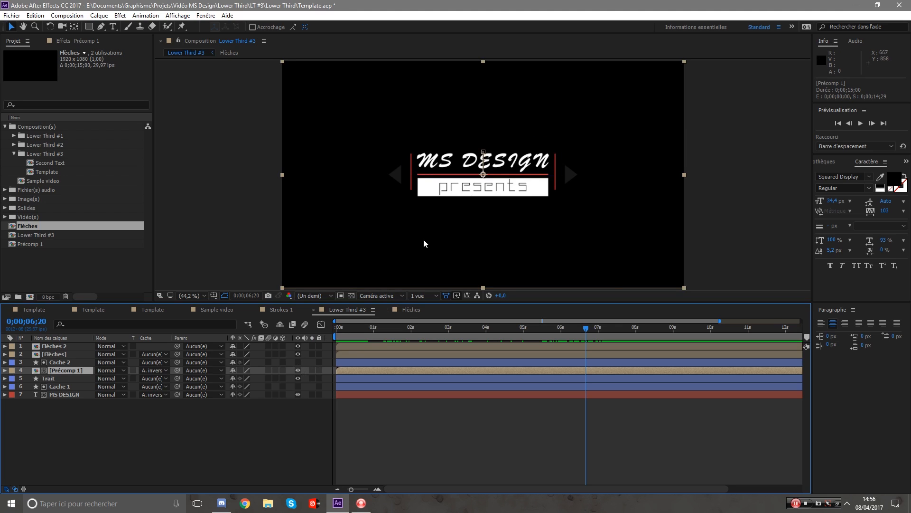
key(p)
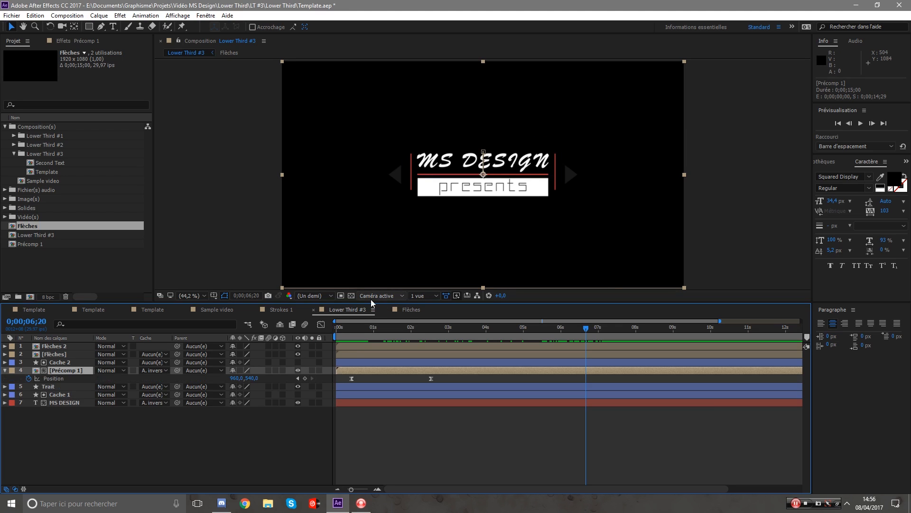
click(305, 378)
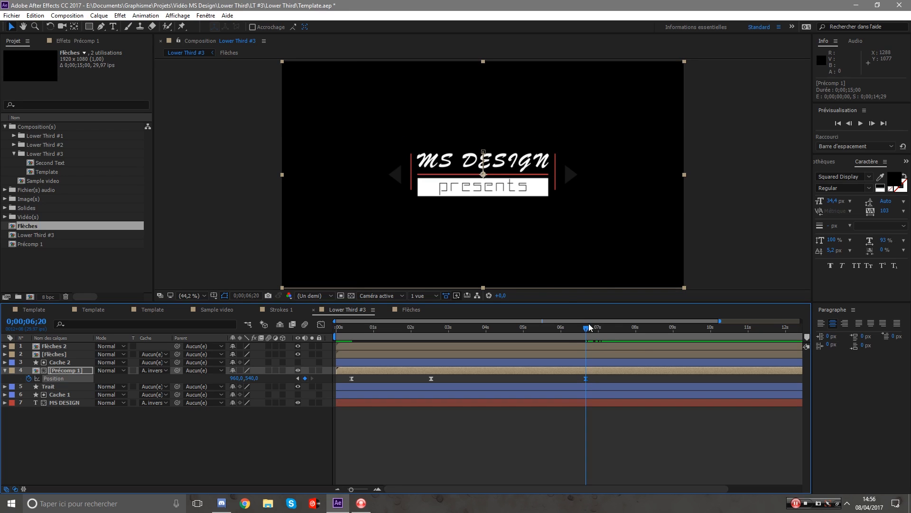
drag(591, 338, 659, 337)
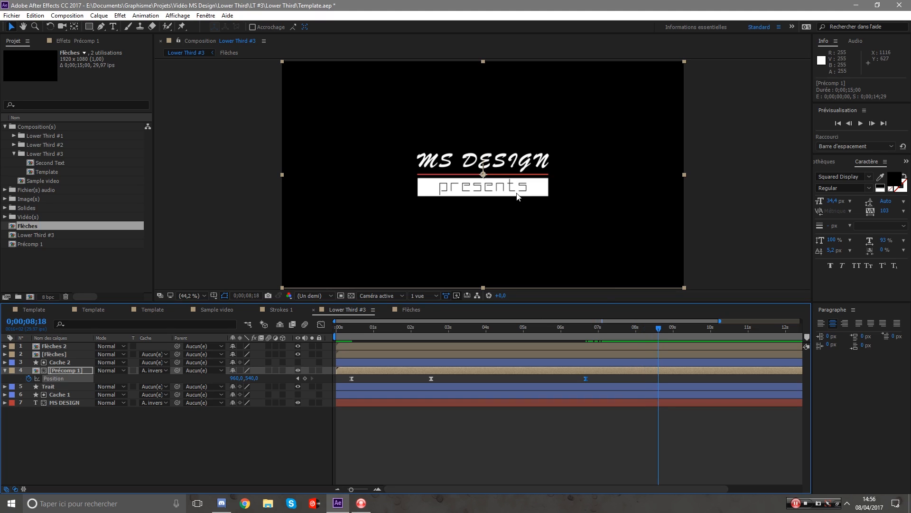
drag(518, 194, 519, 169)
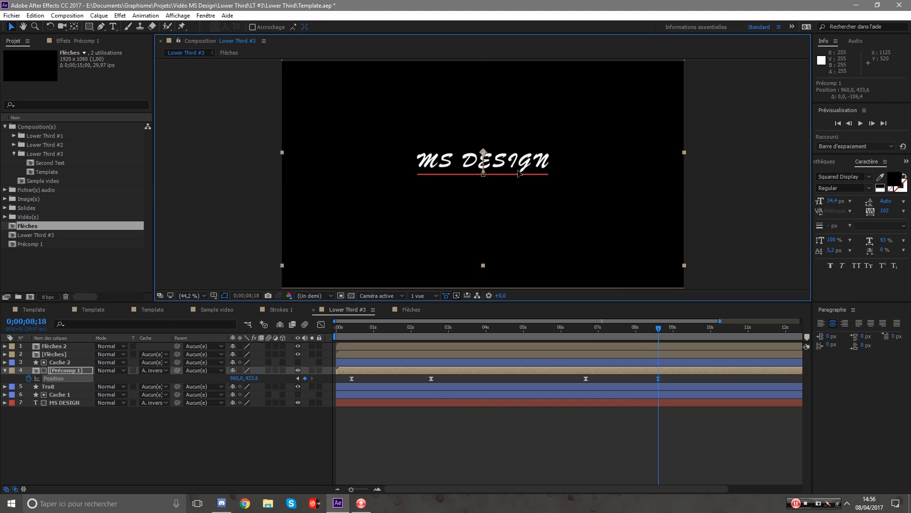
Apply Easy Ease to Précomp 1's last two Position keyframes and lengthen the outgoing handle so the speed peaks late.
click(321, 325)
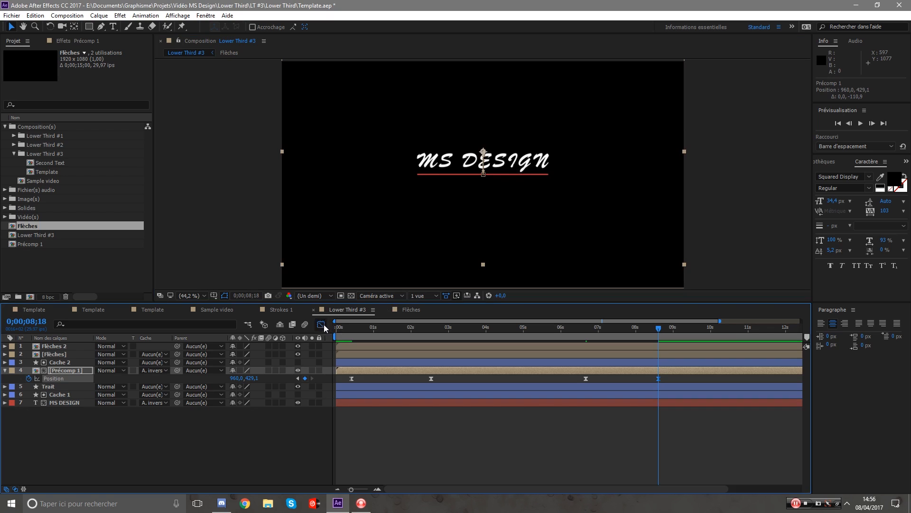
click(66, 378)
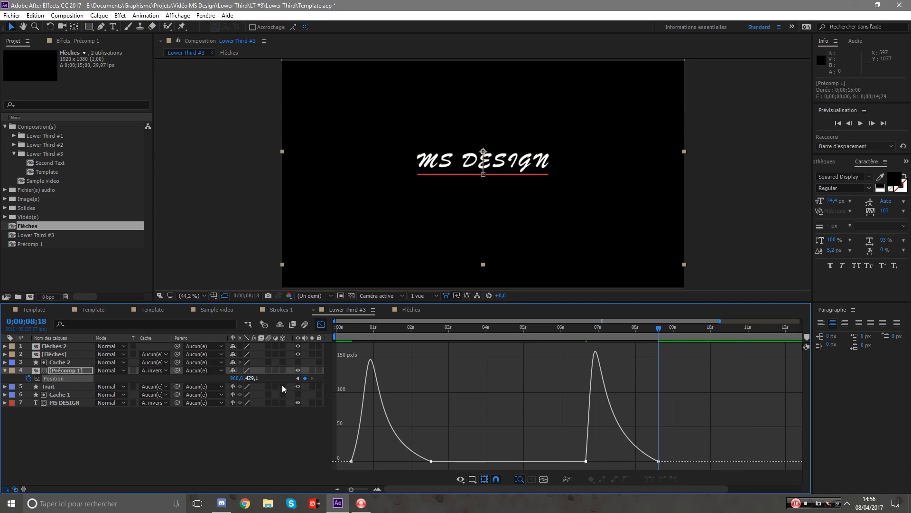
click(609, 411)
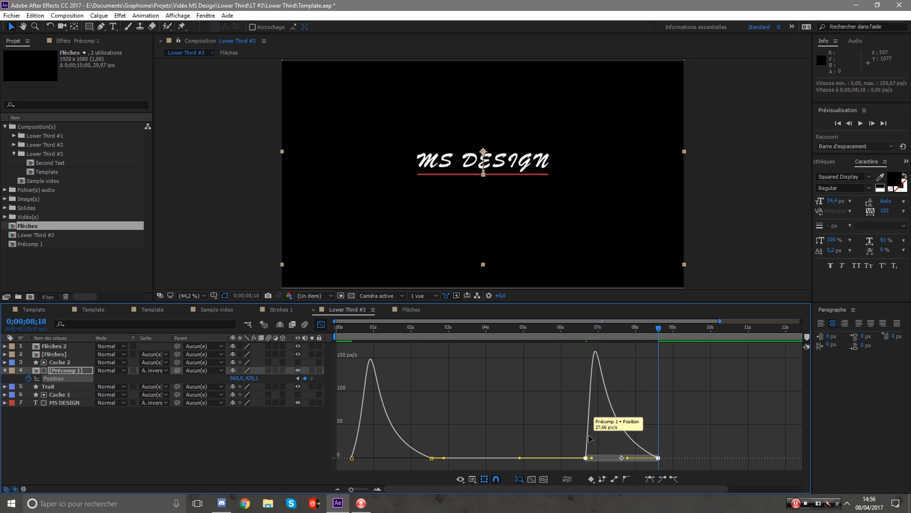
click(648, 479)
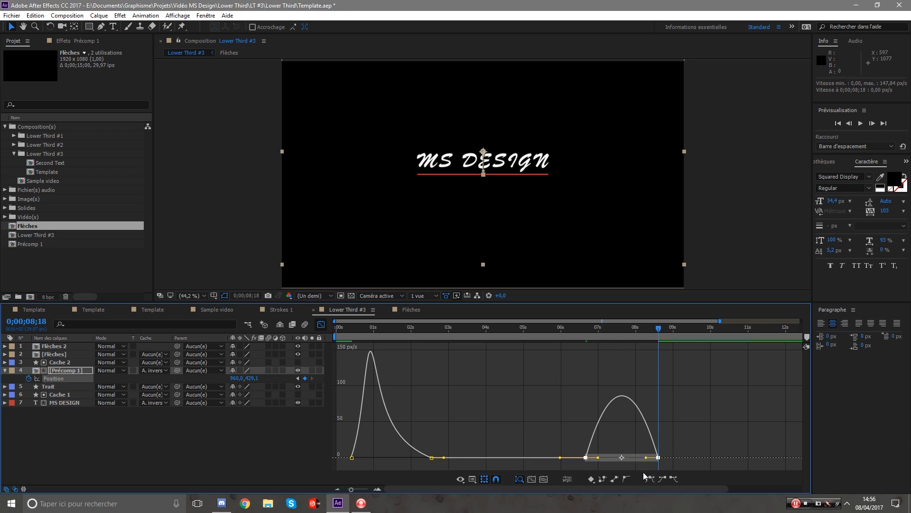
drag(600, 459, 618, 465)
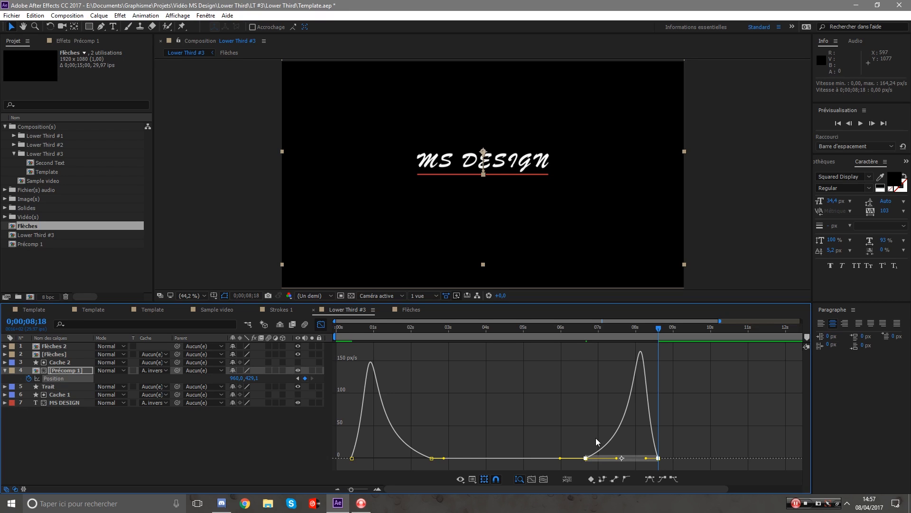
click(321, 324)
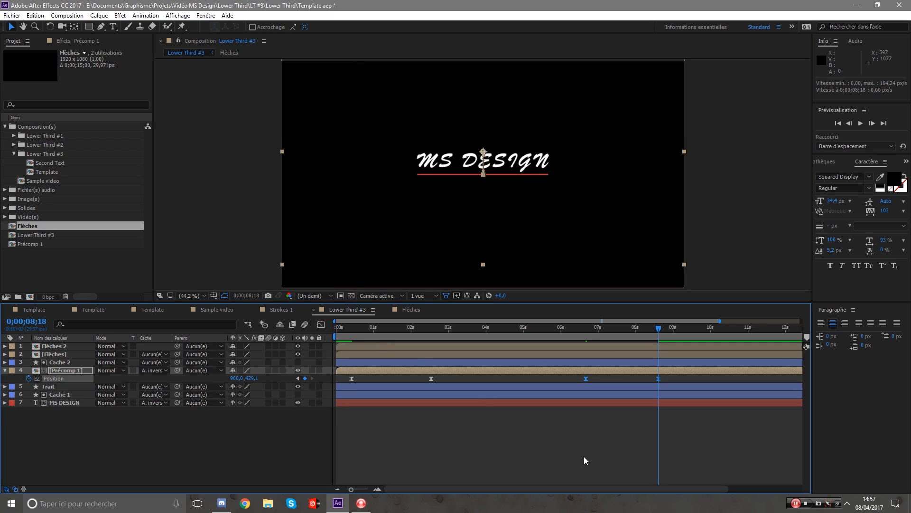
click(584, 460)
Start the work area at 0;00;05;21 and preview the exit of the presents text box.
click(550, 329)
key(b)
key(space)
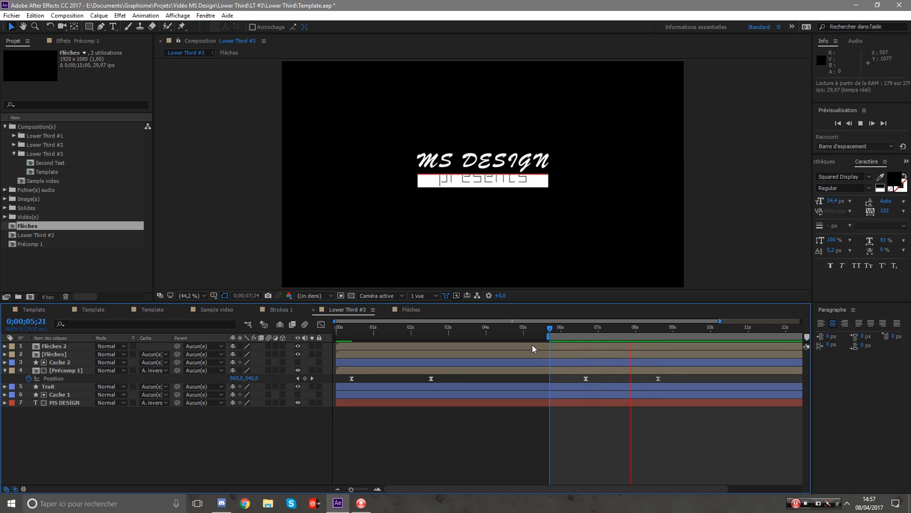
click(576, 329)
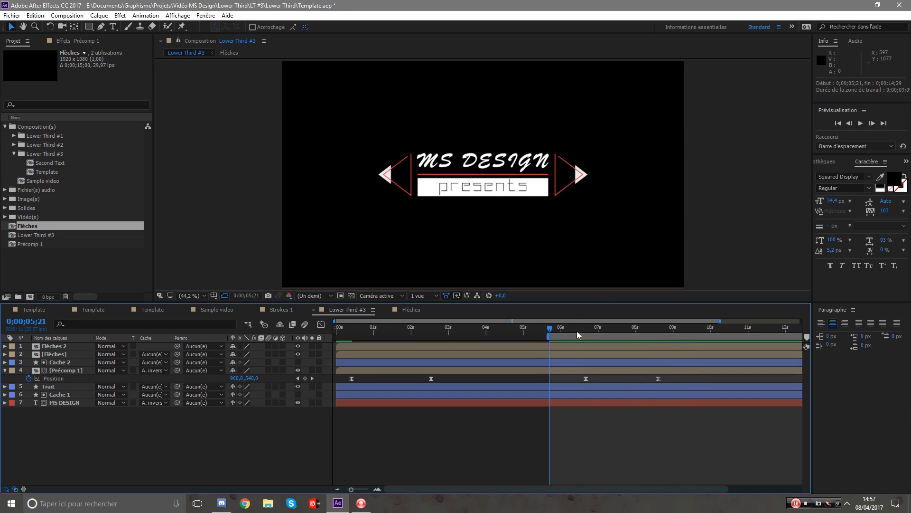
Add a Position keyframe with the existing value to the MS DESIGN text layer at 0;00;06;20 and move the playhead to 0;00;08;18.
click(588, 335)
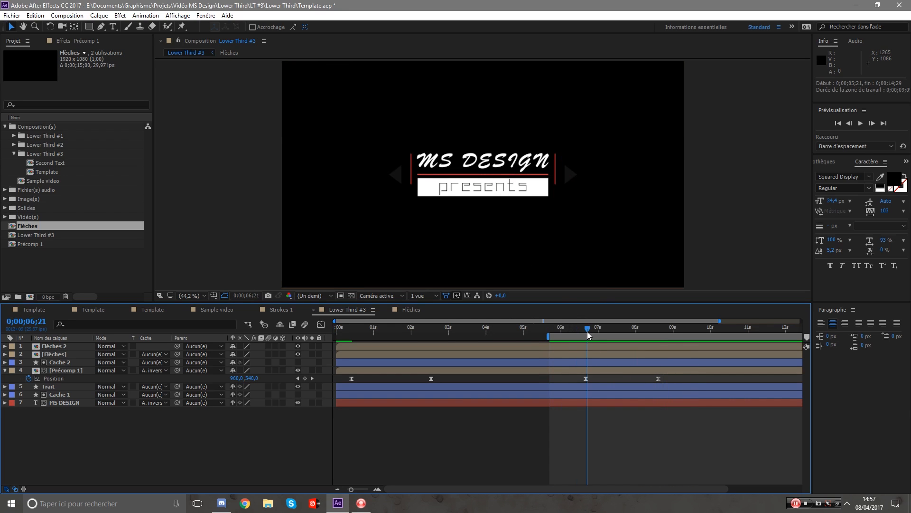
drag(587, 335, 586, 334)
click(65, 403)
key(p)
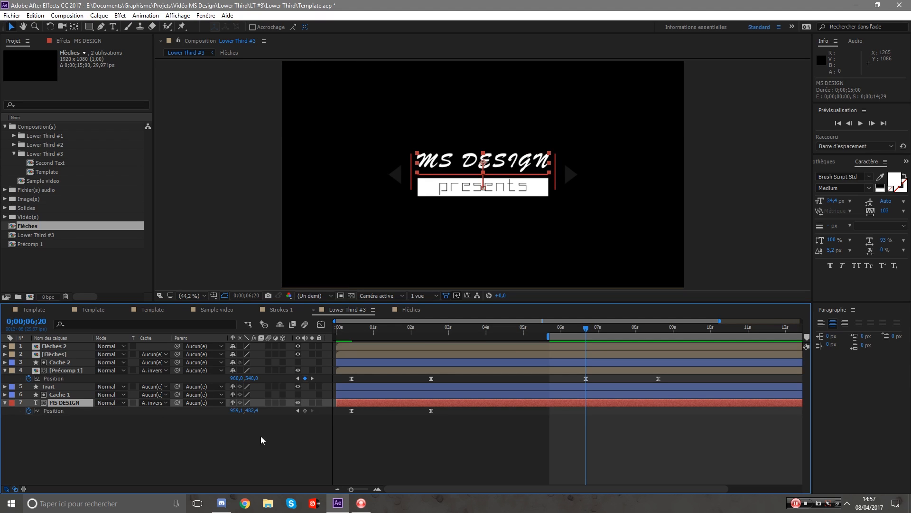
click(305, 411)
drag(630, 325, 658, 327)
click(659, 378)
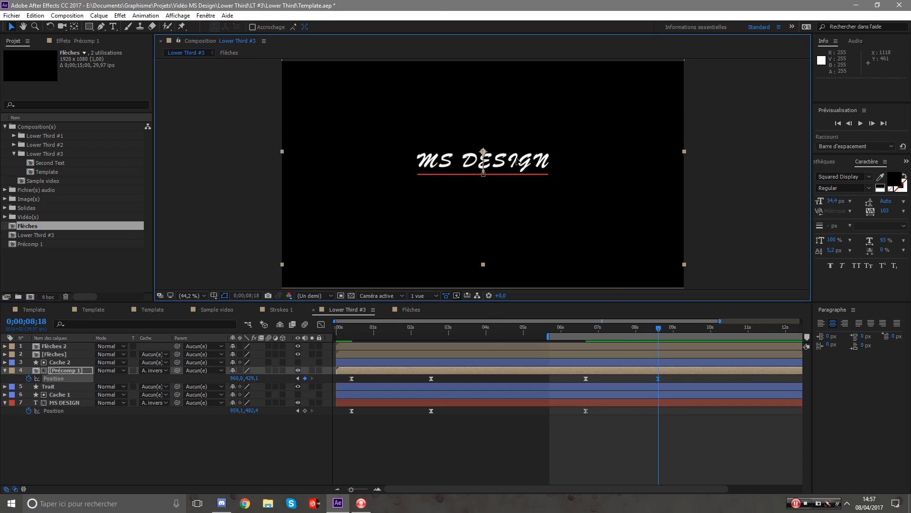
drag(524, 163, 526, 184)
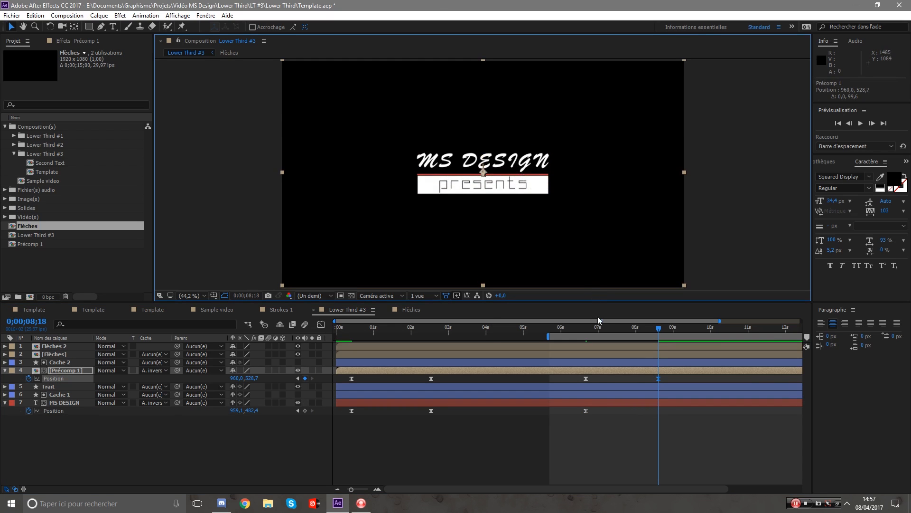
key(ctrl+z)
Move the MS DESIGN text down to 959,1, 595,6 at 0;00;08;18 and ease its exit with about 85% outgoing influence.
click(642, 403)
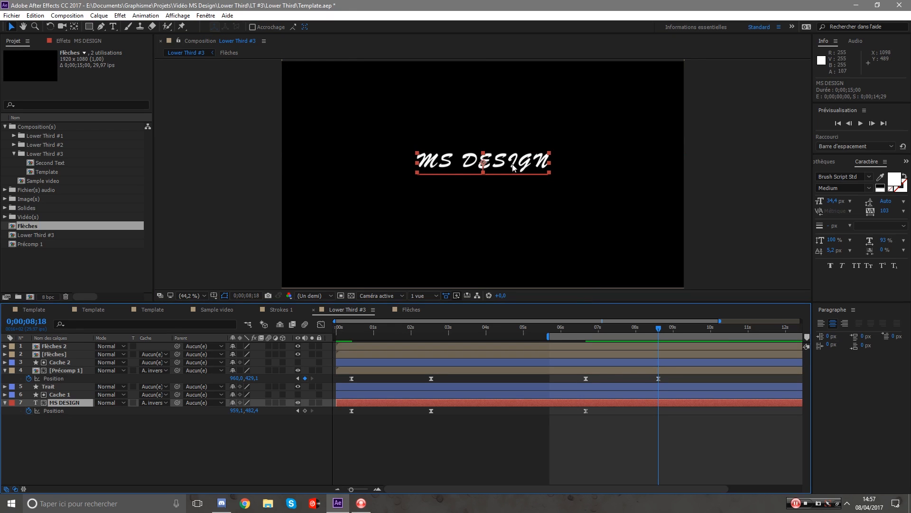
drag(513, 165, 516, 190)
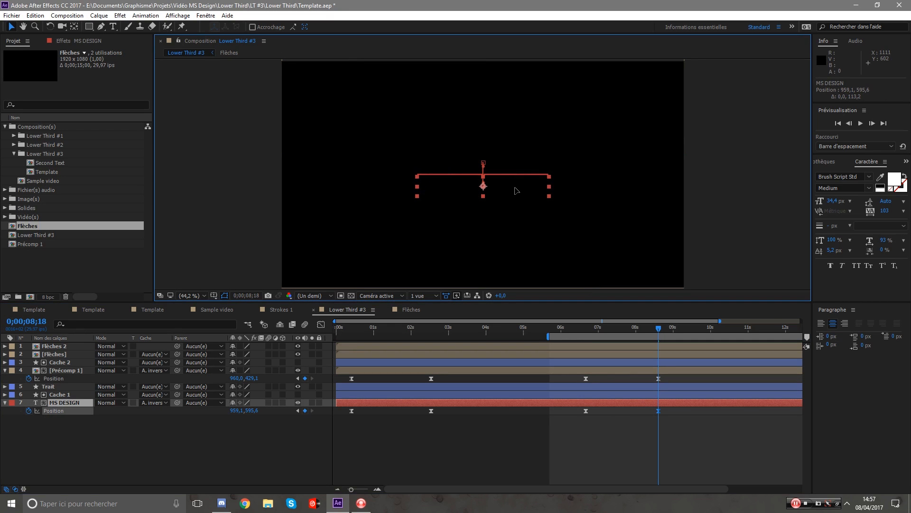
click(321, 324)
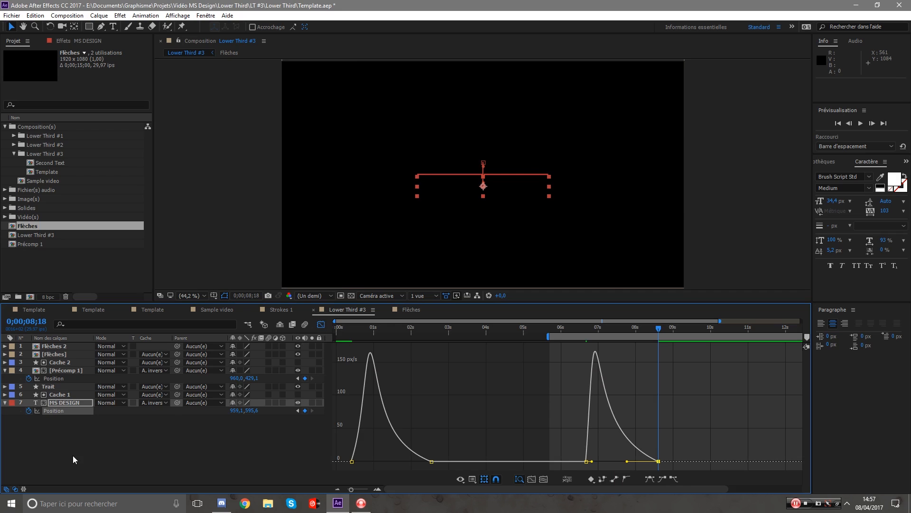
click(64, 418)
click(65, 411)
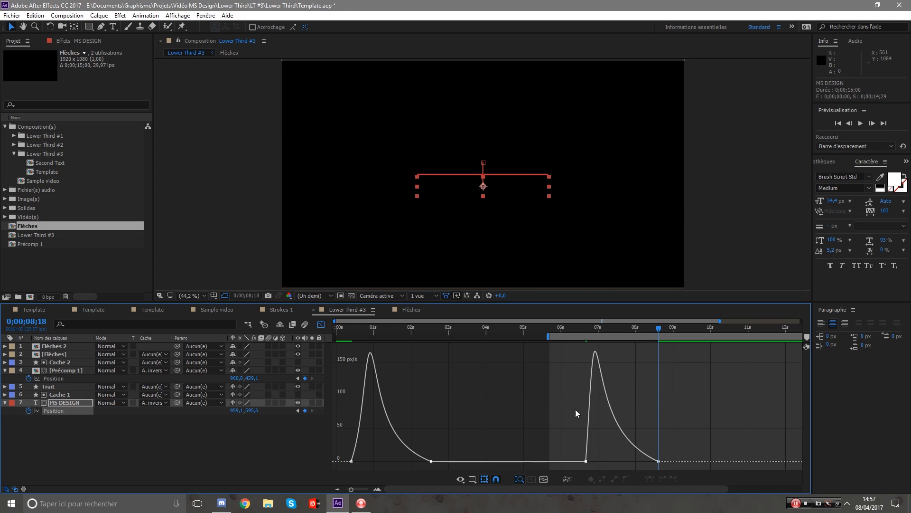
click(617, 421)
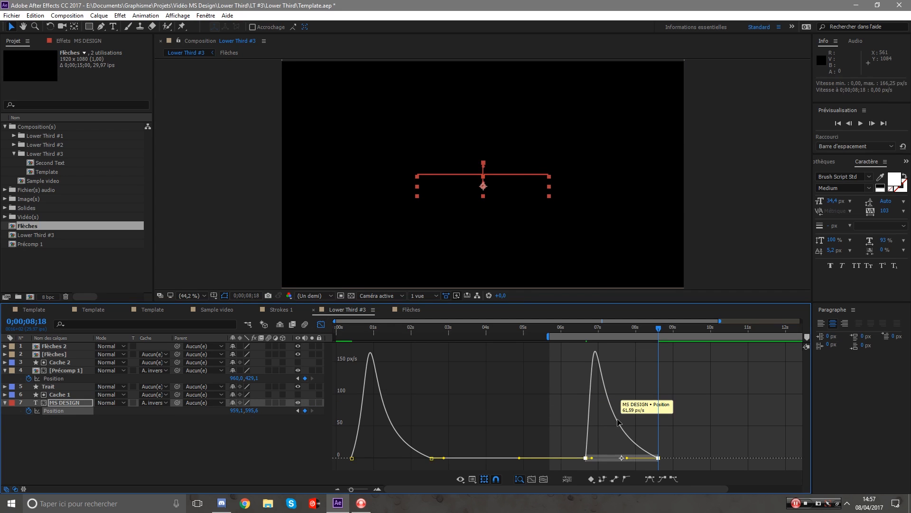
click(650, 479)
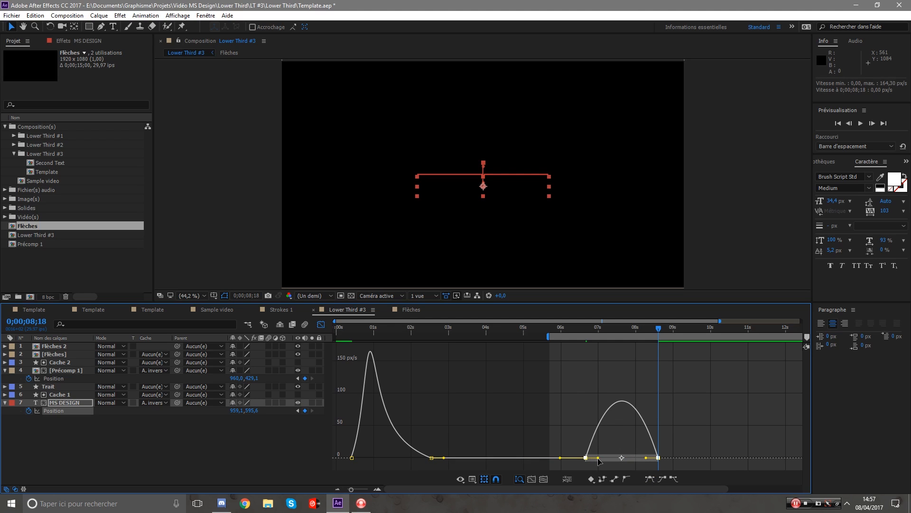
drag(599, 461, 616, 461)
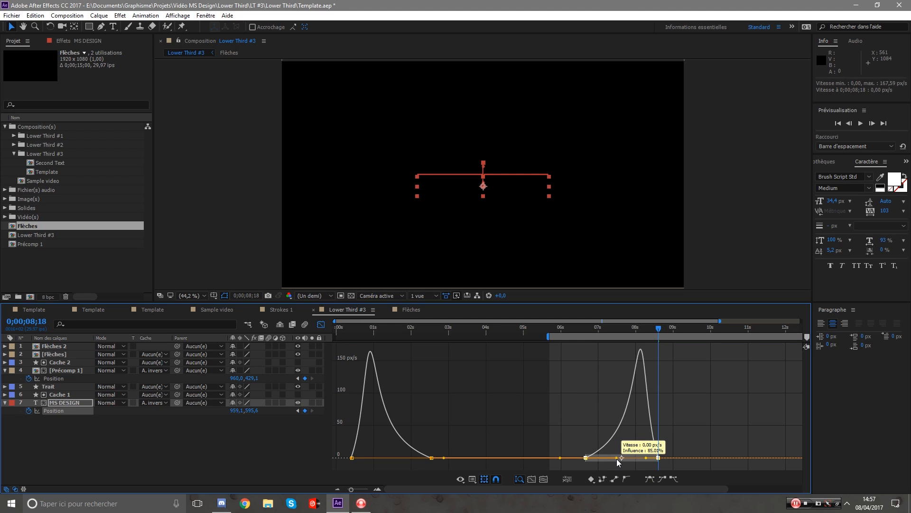
Preview the exit of the MS DESIGN title together with the presents box.
click(321, 324)
click(629, 467)
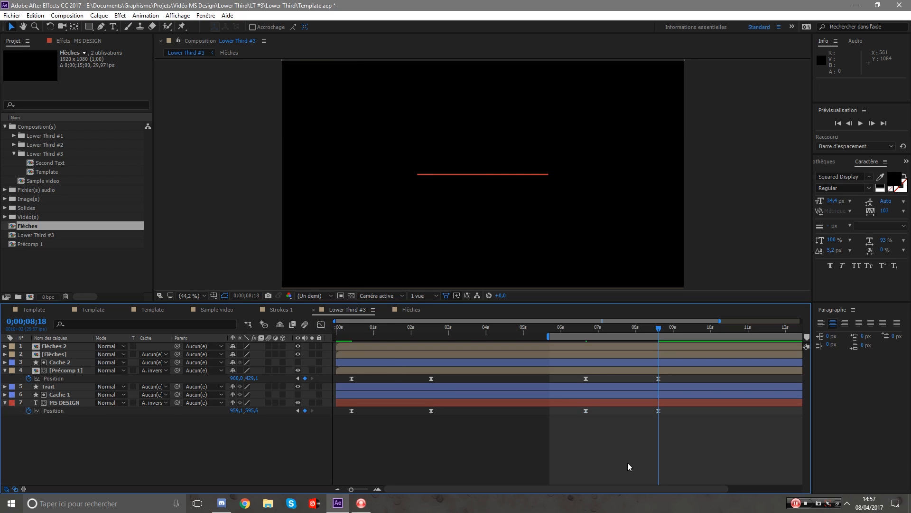
key(space)
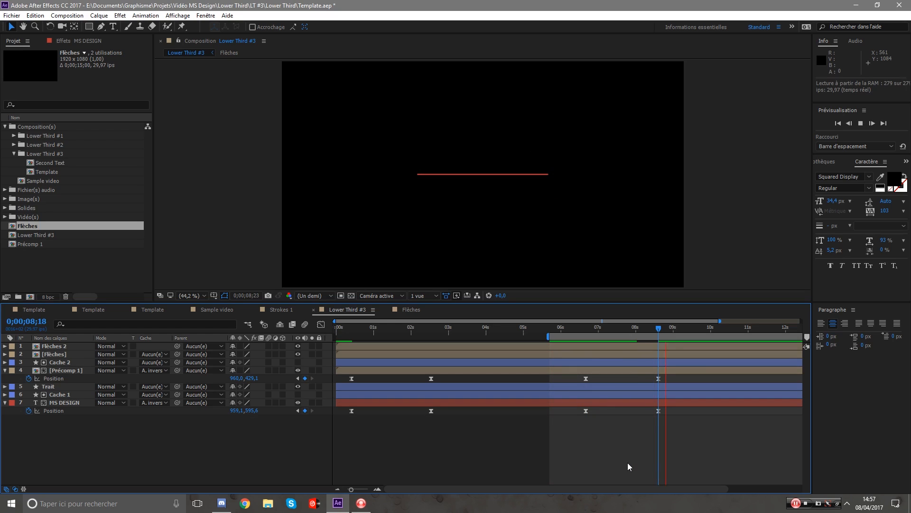
Start the work area at 0;00;04;17 and shift both layers' exit Position keyframes to begin at 0;00;06;00, checking the timing in a preview.
click(562, 328)
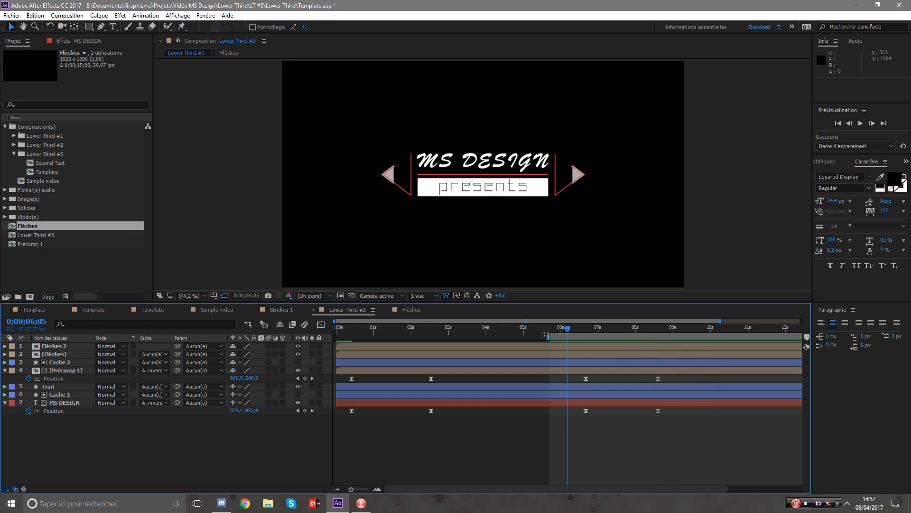
mouse_move(546, 335)
mouse_down()
mouse_move(505, 336)
mouse_move(581, 341)
mouse_move(561, 340)
mouse_up()
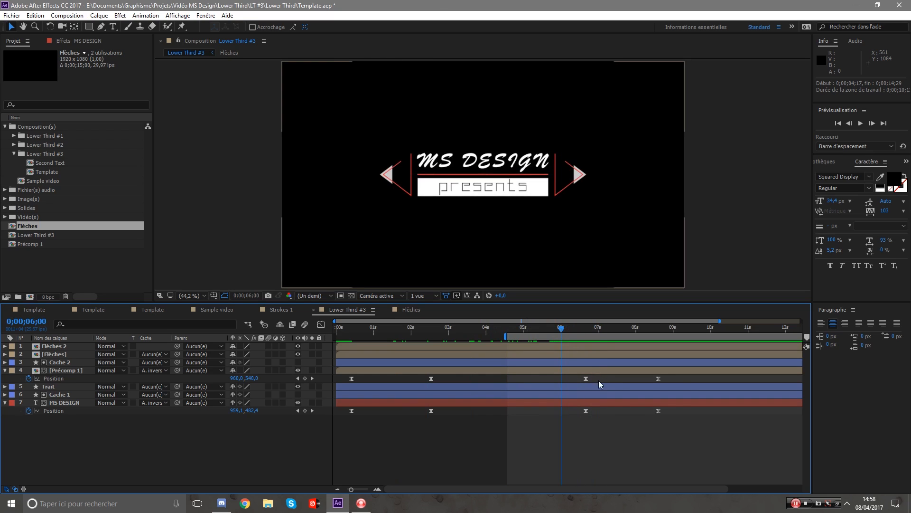
drag(665, 375, 560, 412)
click(554, 418)
key(space)
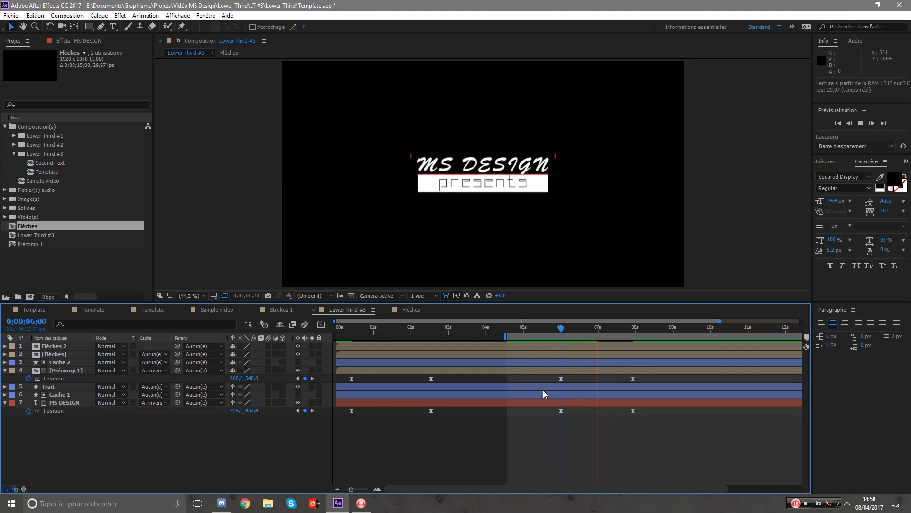
key(space)
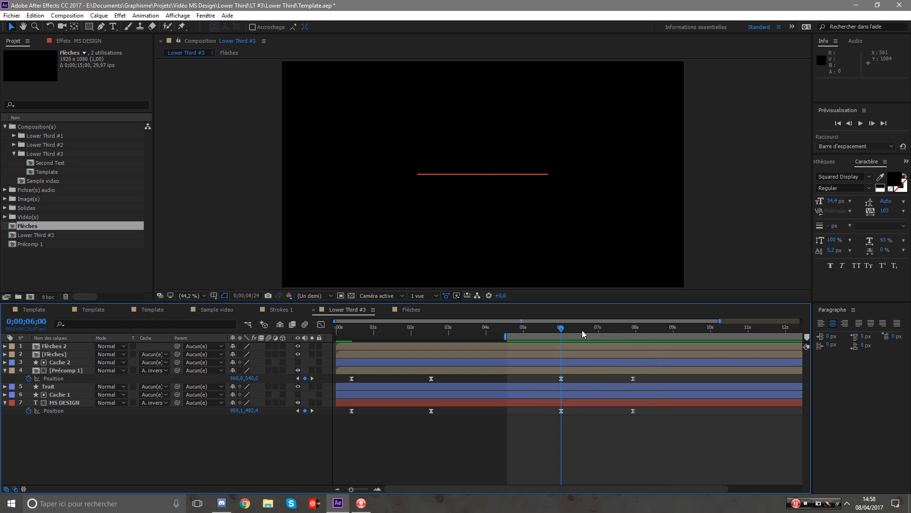
Add a Scale keyframe with the existing value to the Trait layer at 0;00;07;07.
drag(583, 331, 608, 335)
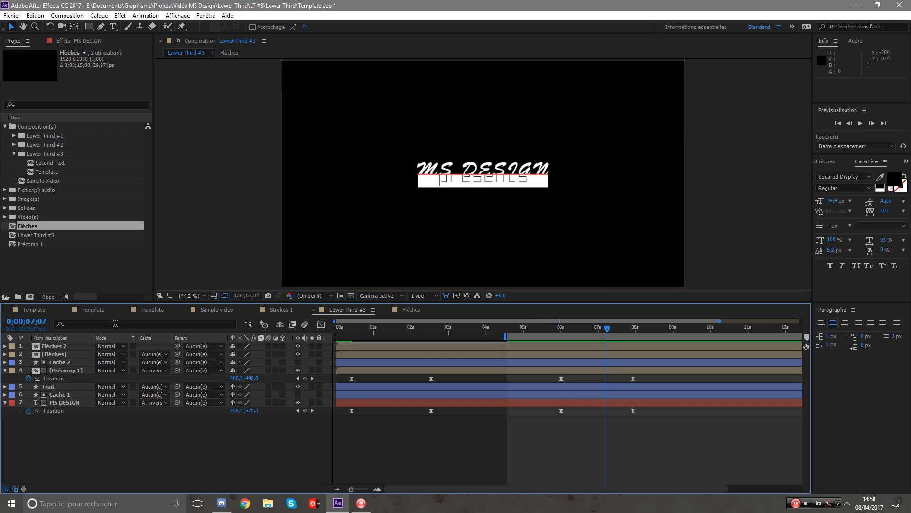
click(5, 370)
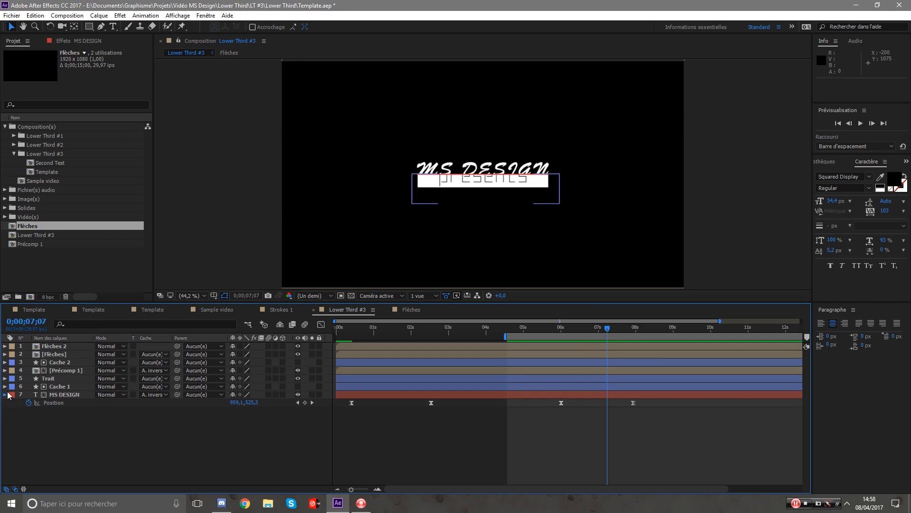
click(6, 395)
click(56, 379)
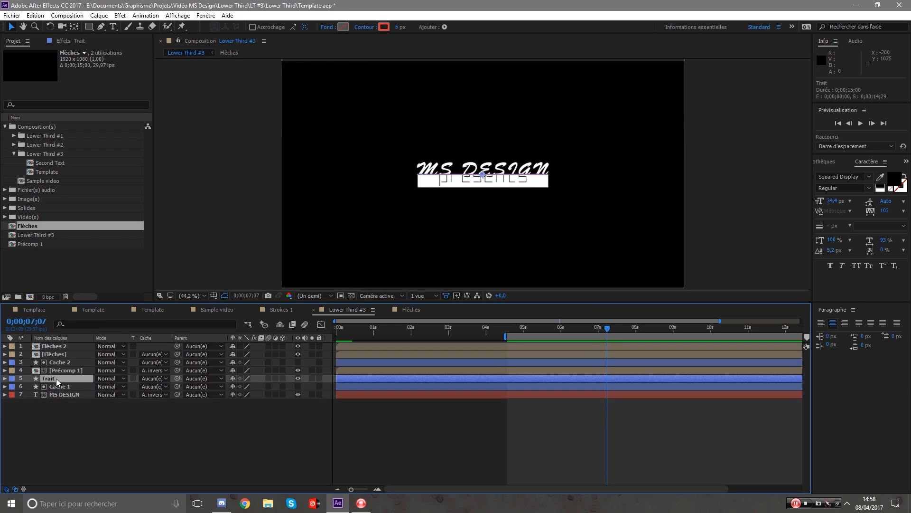
key(p)
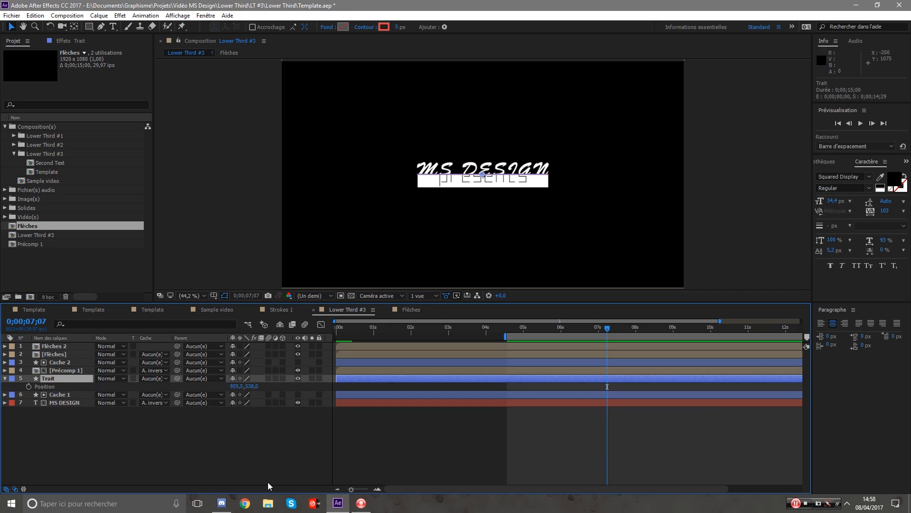
key(s)
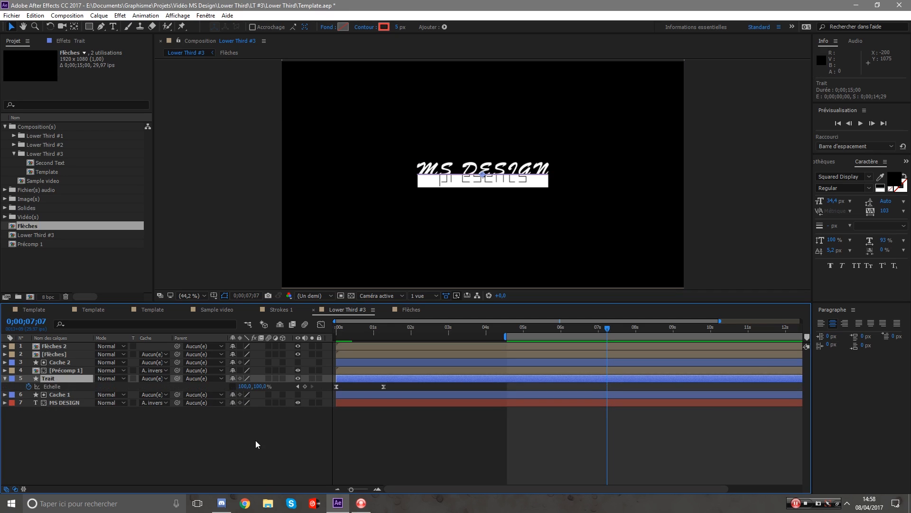
click(305, 387)
Set the Trait layer's horizontal Scale to 0% at 0;00;08;27, leaving its height at 100%.
click(620, 329)
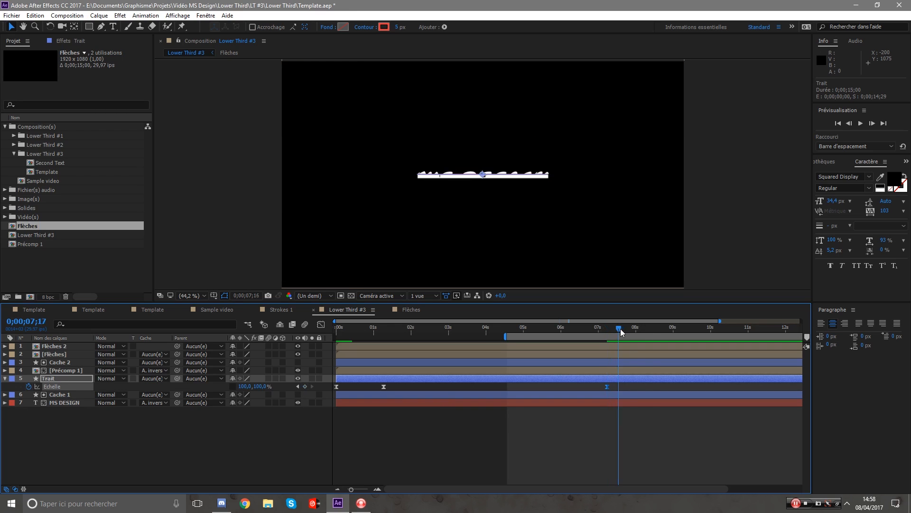
drag(621, 332, 670, 332)
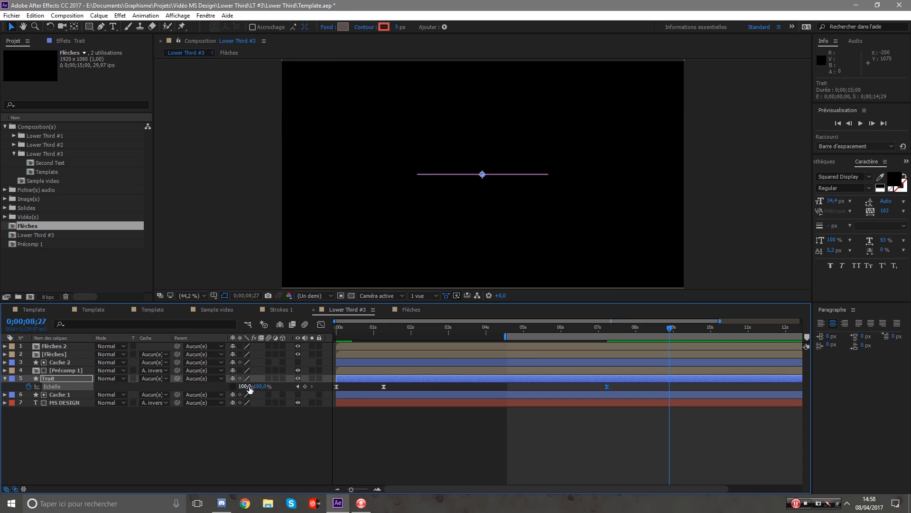
click(246, 386)
text(0)
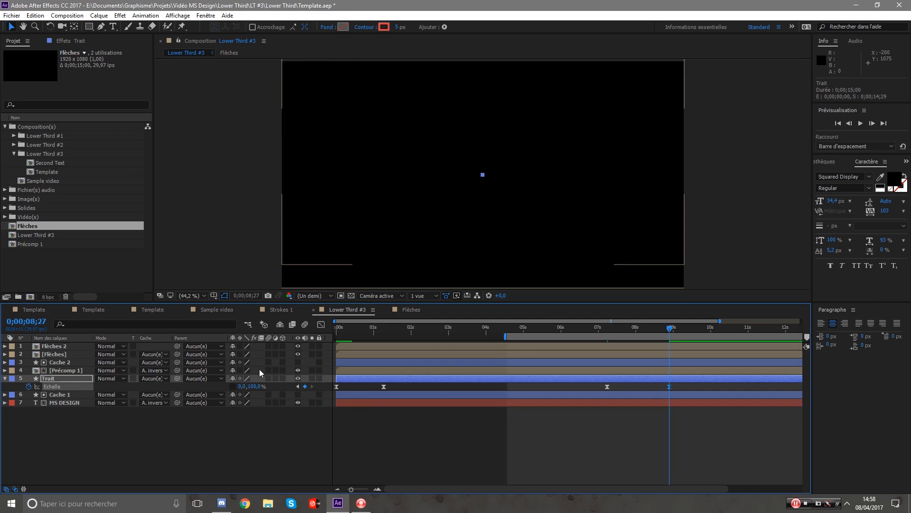
Apply Easy Ease to Trait's last two Scale keyframes and lengthen the outgoing handle so the shrinking speed peaks late.
click(320, 325)
click(56, 390)
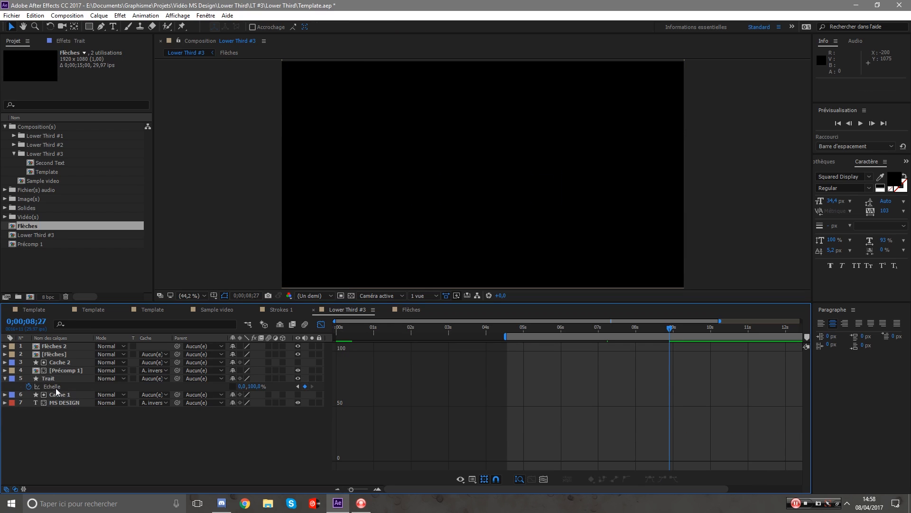
click(58, 389)
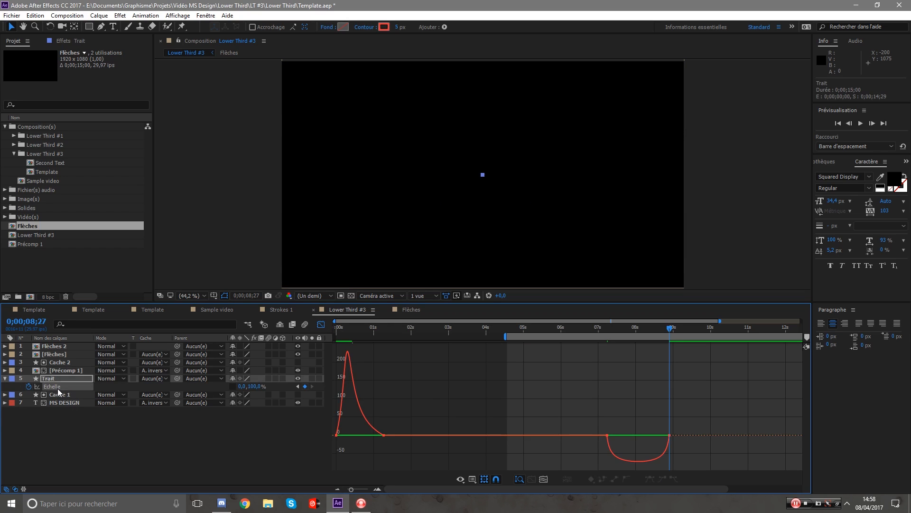
click(629, 461)
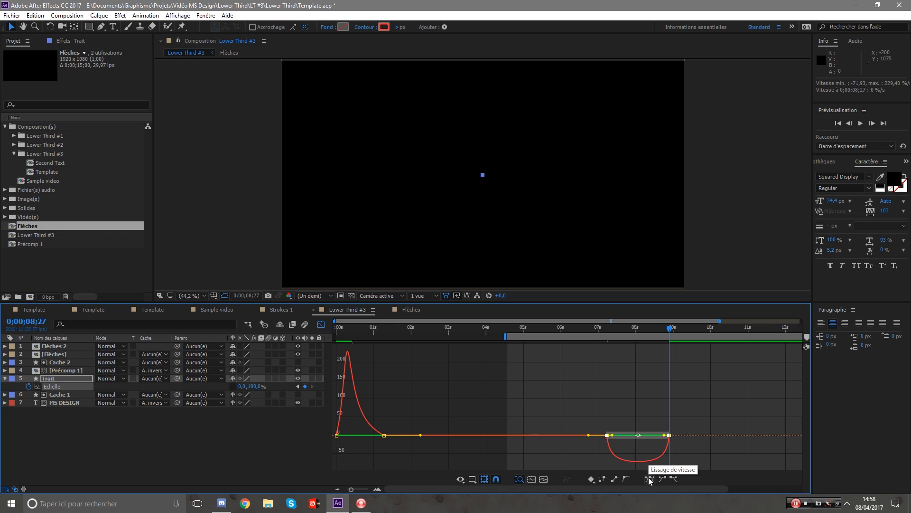
click(650, 479)
drag(617, 431, 634, 431)
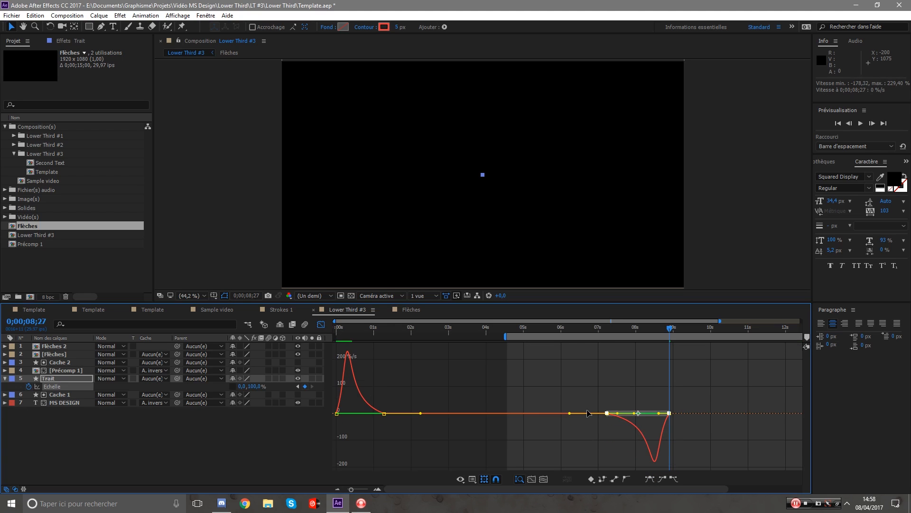
click(321, 324)
Preview the exit of the red line and extend the work area back to 0;00;00;00.
click(538, 466)
key(space)
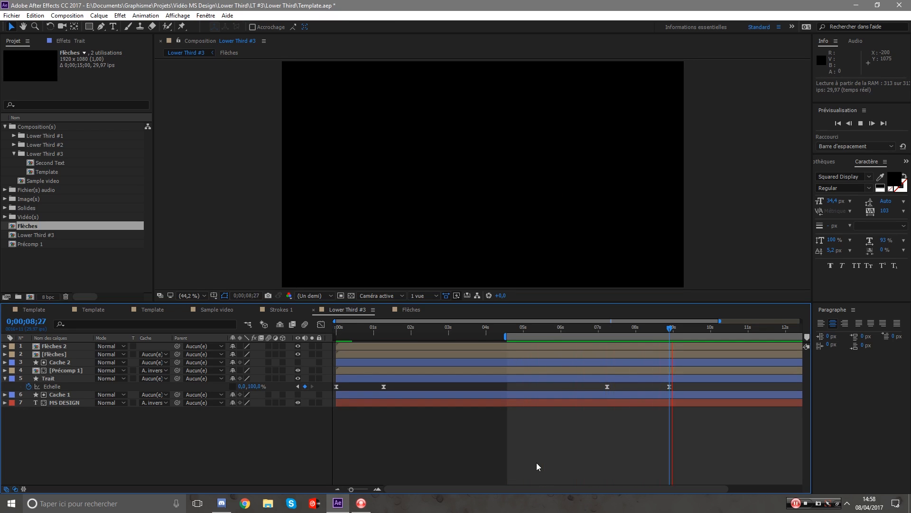
key(space)
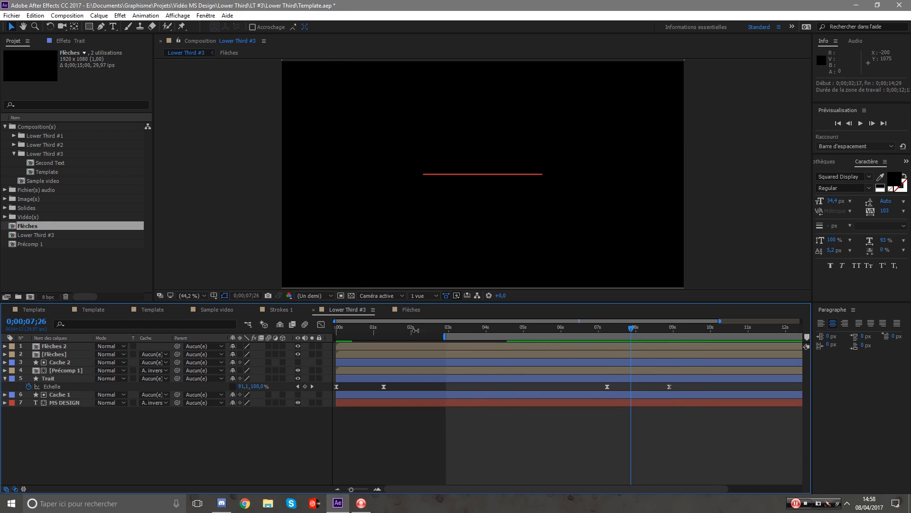
Save the project and review the complete lower third animation in an enlarged composition viewer.
key(ctrl+s)
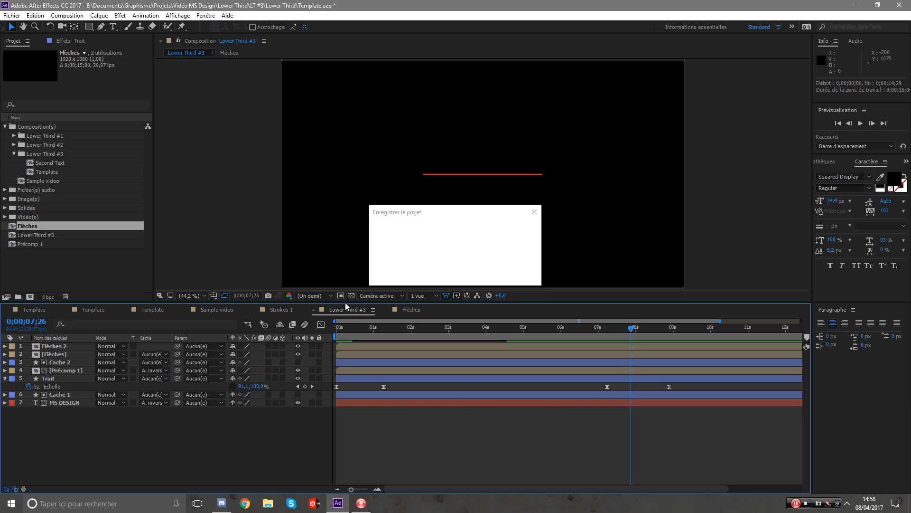
drag(345, 304, 285, 445)
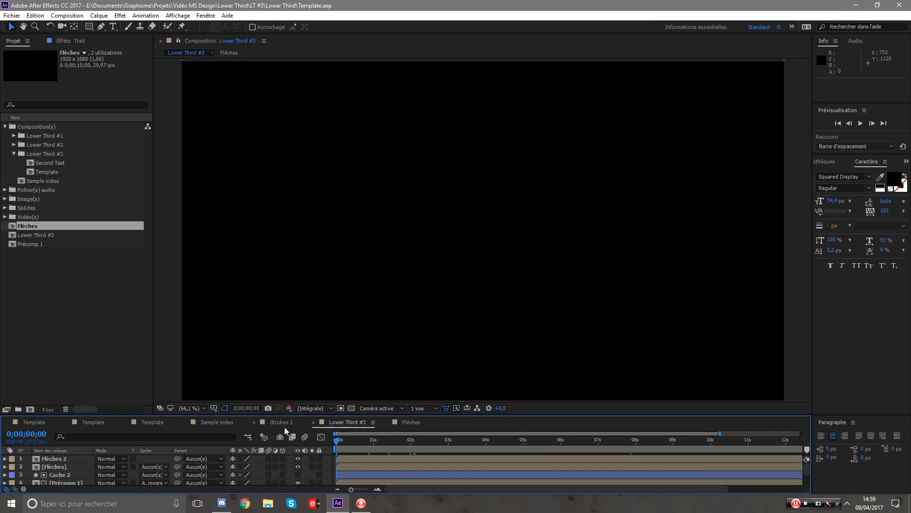
key(space)
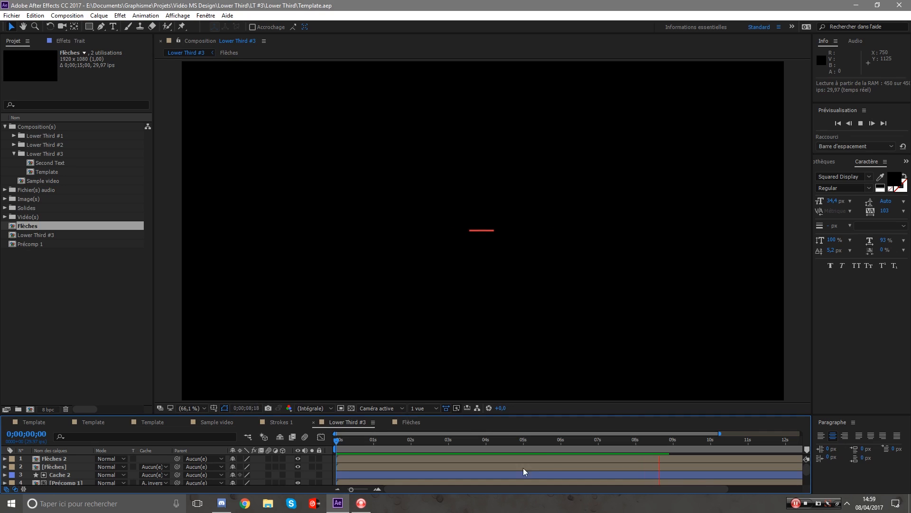
click(703, 440)
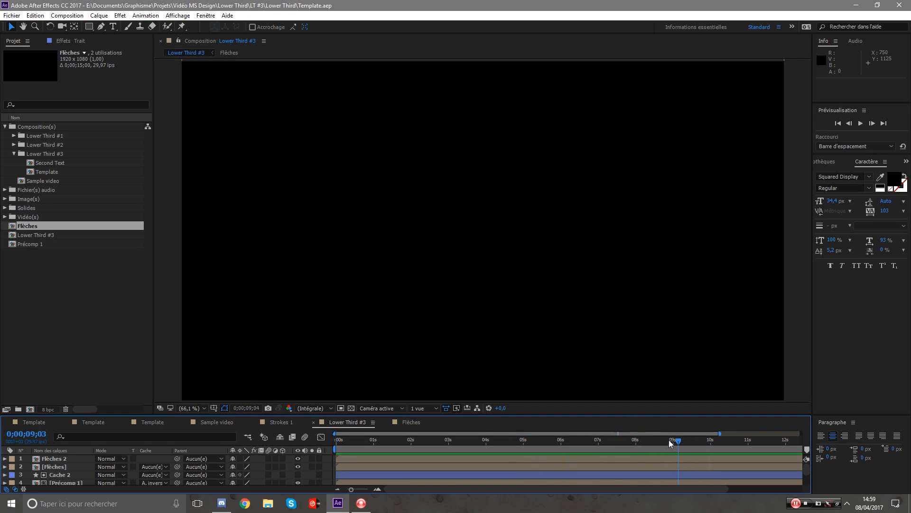
drag(670, 443, 472, 352)
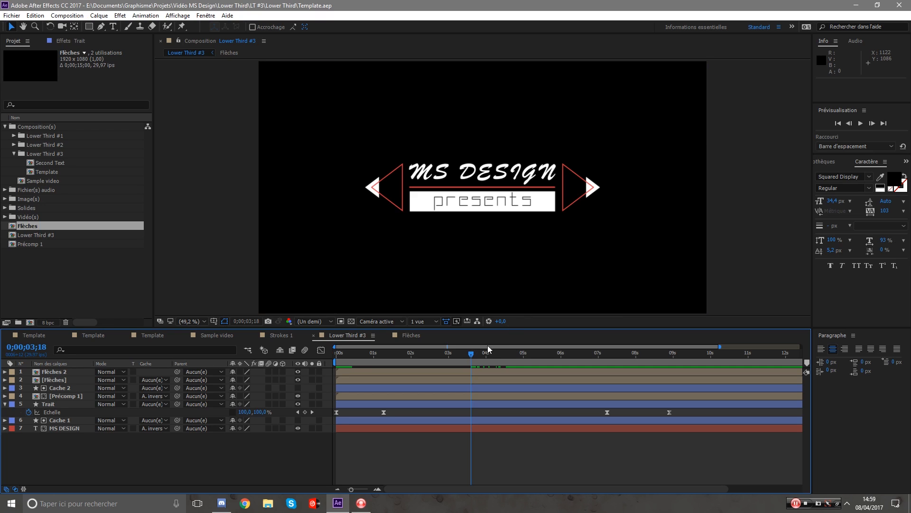
key(space)
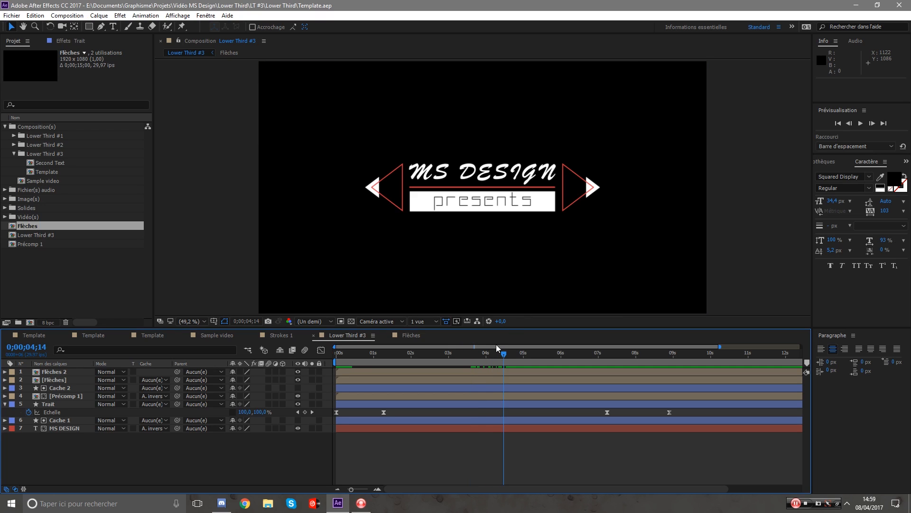